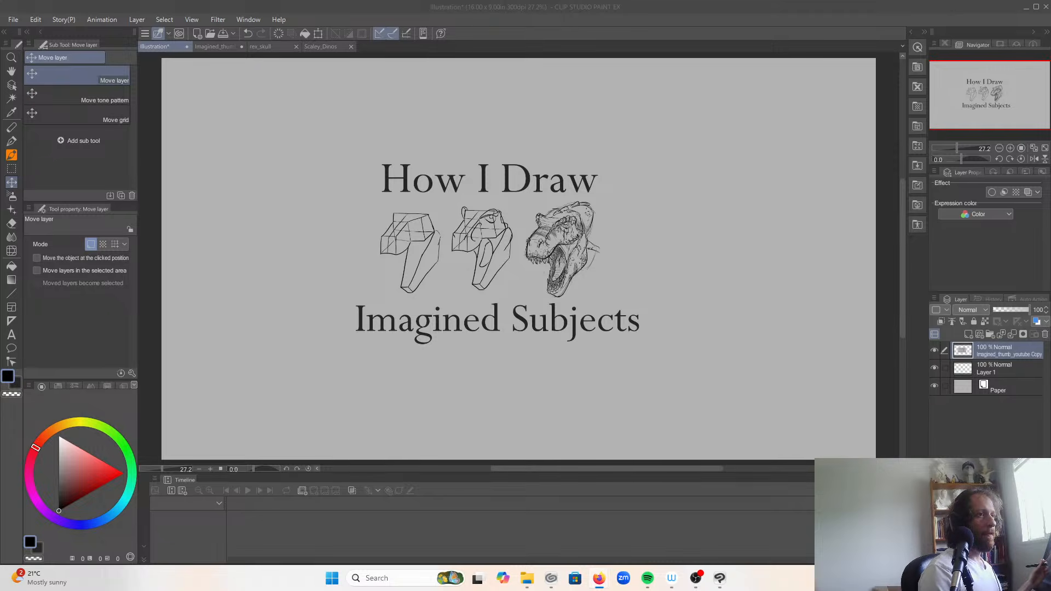
# Step: Set up the G-pen with bright red as the drawing colour, ready to annotate the title artwork
pyautogui.scroll(1, 295, 348)
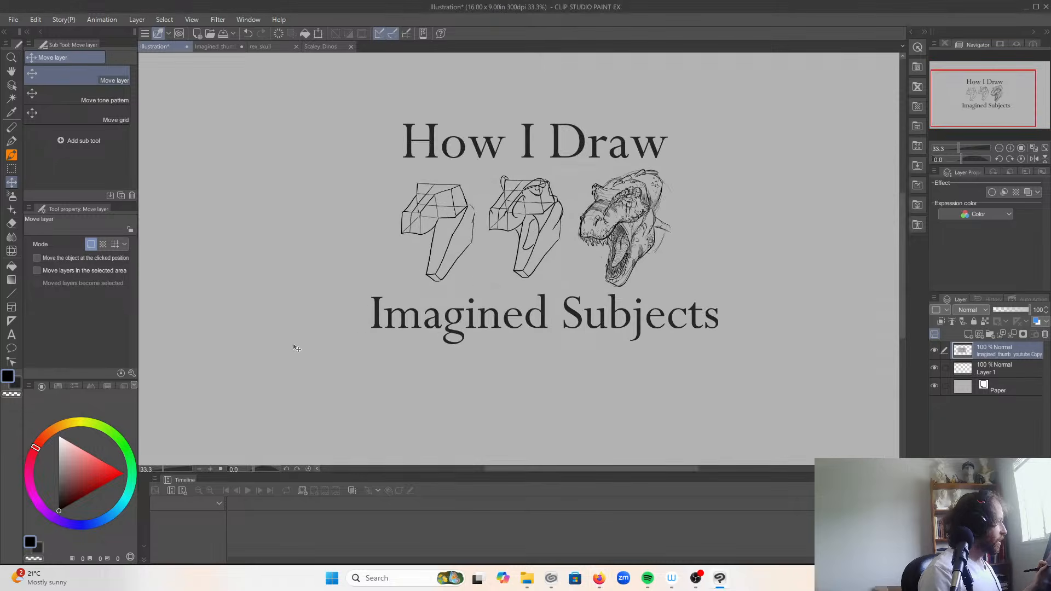
pyautogui.scroll(1, 294, 347)
pyautogui.moveTo(572, 324); pyautogui.dragTo(447, 397)
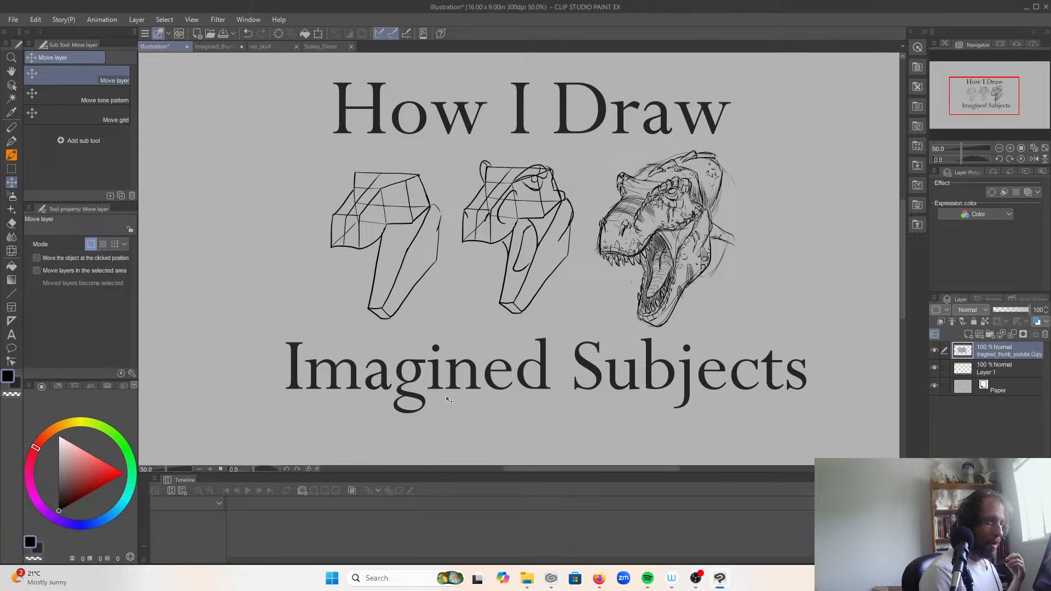
pyautogui.click(11, 141)
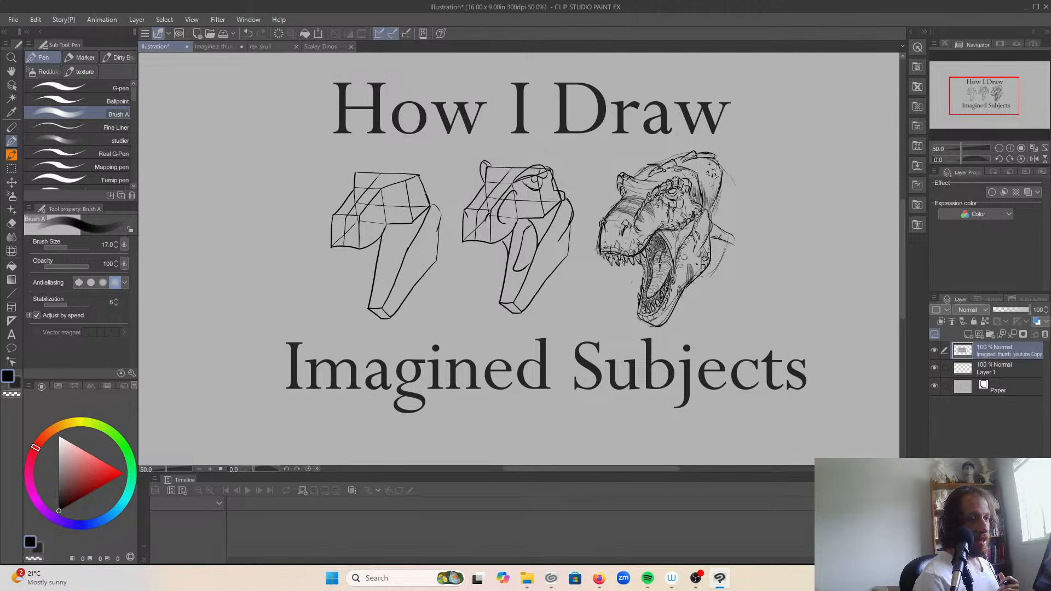
pyautogui.click(122, 473)
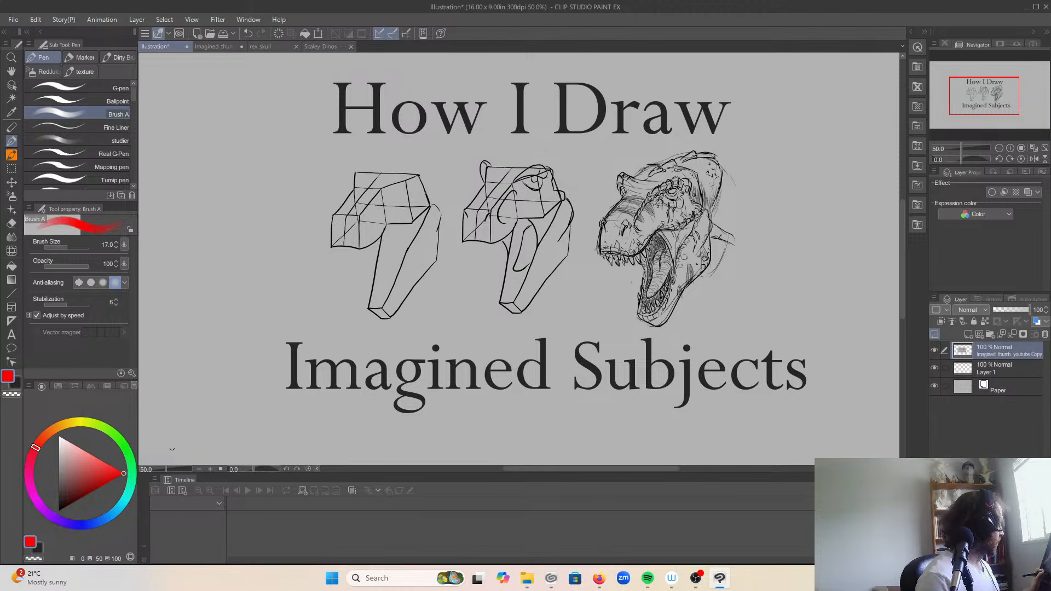
pyautogui.click(83, 87)
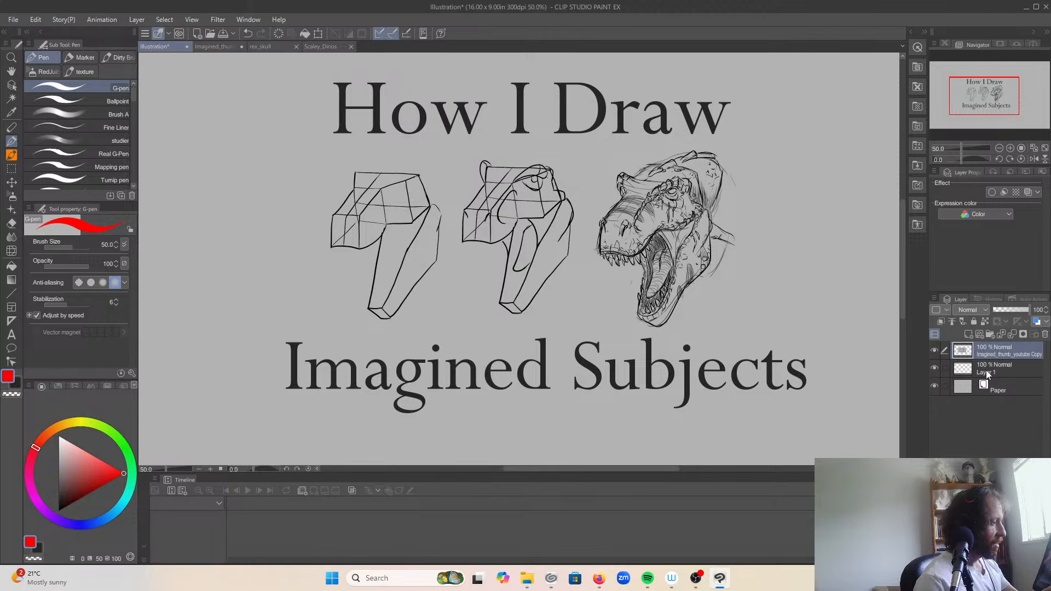
# Step: Reduce the G-pen brush size to 10
pyautogui.moveTo(583, 197); pyautogui.dragTo(593, 192)
pyautogui.hotkey('ctrl', 'z')
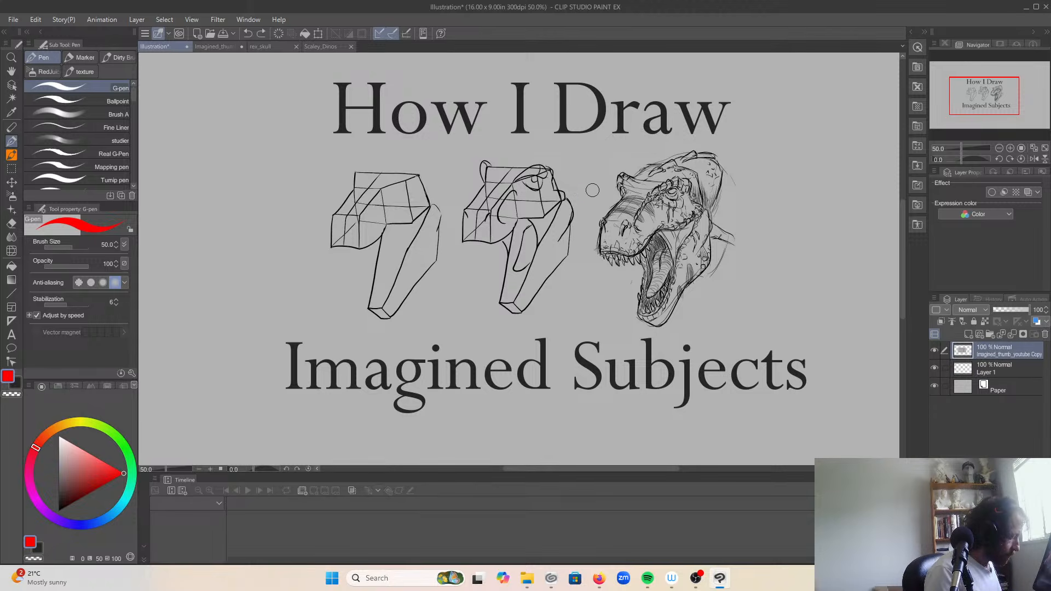
pyautogui.press('[')
pyautogui.press('[')
pyautogui.press('[')
pyautogui.press('[')
pyautogui.press('[')
pyautogui.press('[')
pyautogui.press('[')
pyautogui.press('[')
# Step: Point small red arrows at the snout and brow of the finished dinosaur head, undoing each arrow
pyautogui.moveTo(576, 232); pyautogui.dragTo(591, 235)
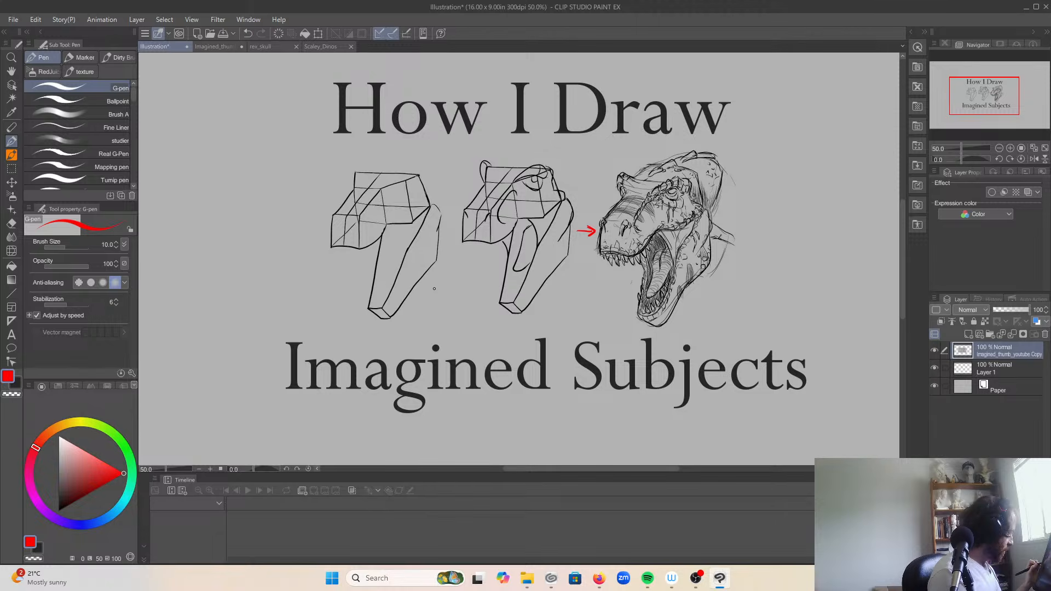
pyautogui.hotkey('ctrl', 'z')
pyautogui.hotkey('ctrl', 'z')
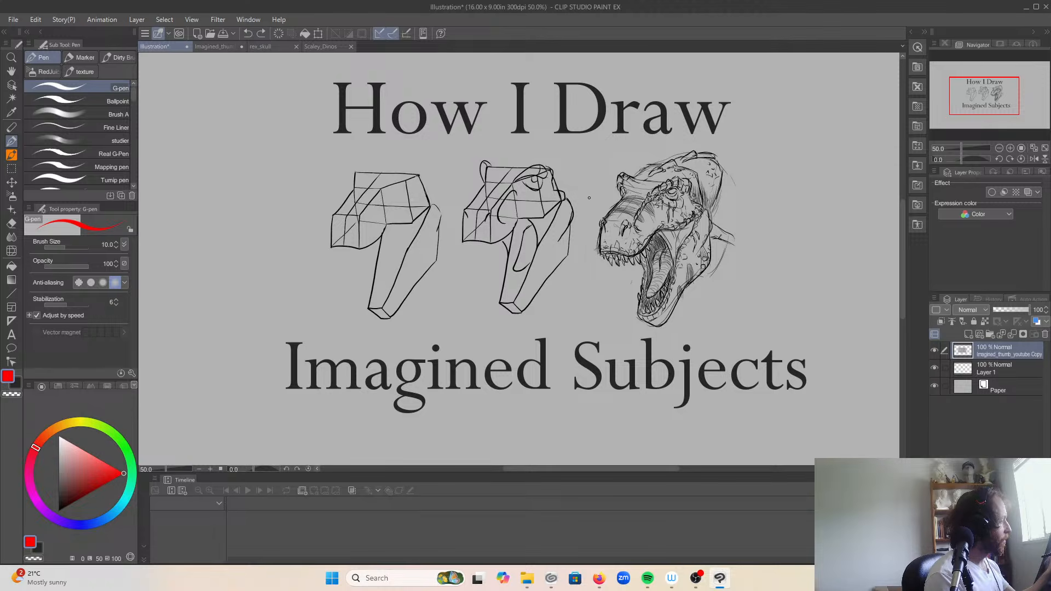
pyautogui.moveTo(587, 198); pyautogui.dragTo(606, 203)
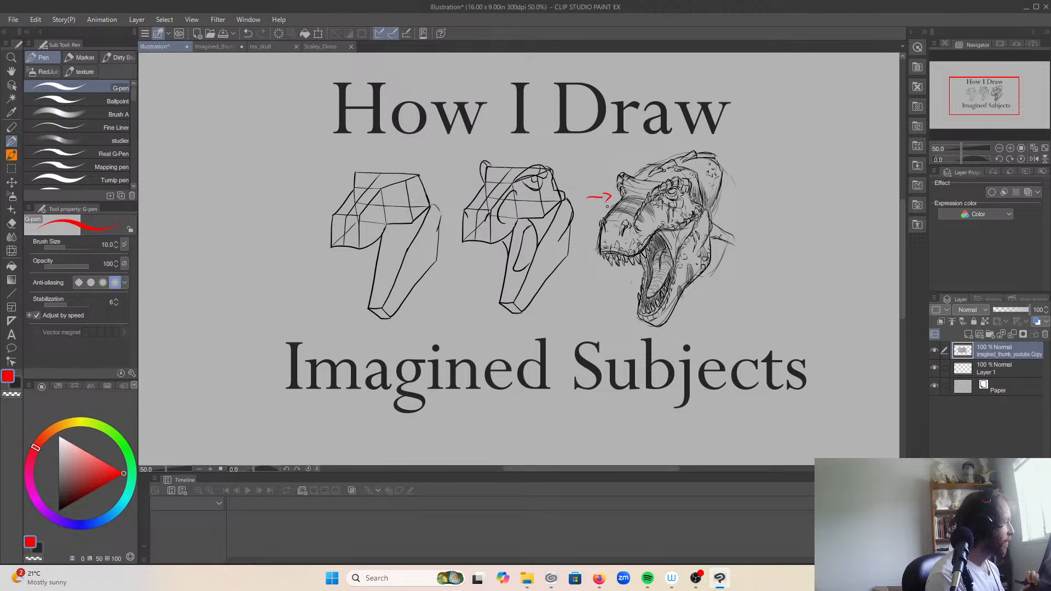
pyautogui.hotkey('ctrl', 'z')
pyautogui.hotkey('ctrl', 'z')
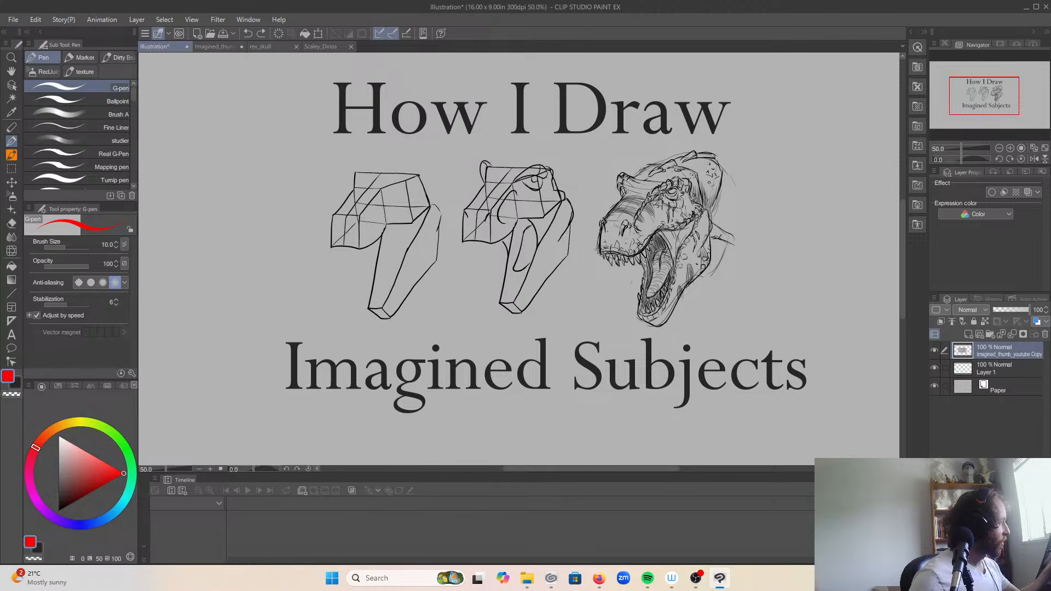
# Step: Circle the finished dinosaur head in red and add a short mark beside it, undoing both
pyautogui.moveTo(637, 162)
pyautogui.mouseDown()
pyautogui.moveTo(608, 246)
pyautogui.moveTo(616, 189)
pyautogui.mouseUp()
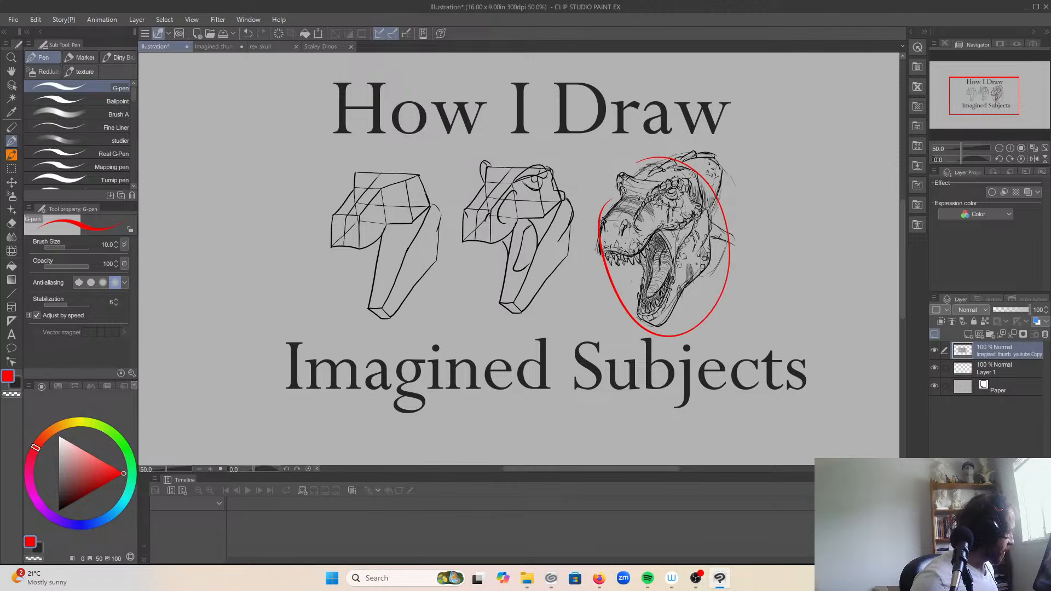
pyautogui.hotkey('ctrl', 'z')
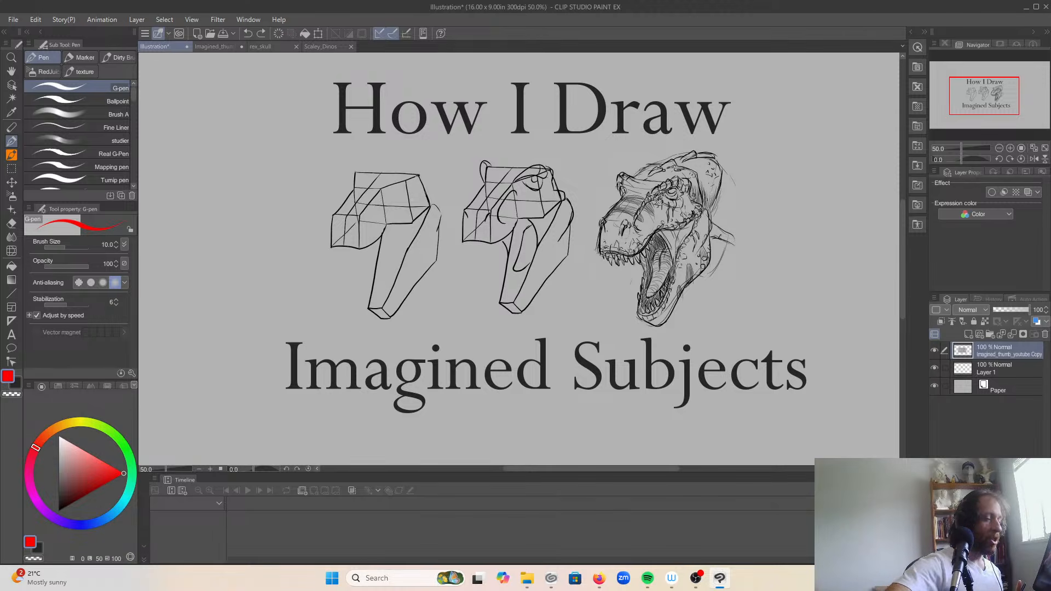
pyautogui.moveTo(577, 189); pyautogui.dragTo(595, 196)
pyautogui.hotkey('ctrl', 'z')
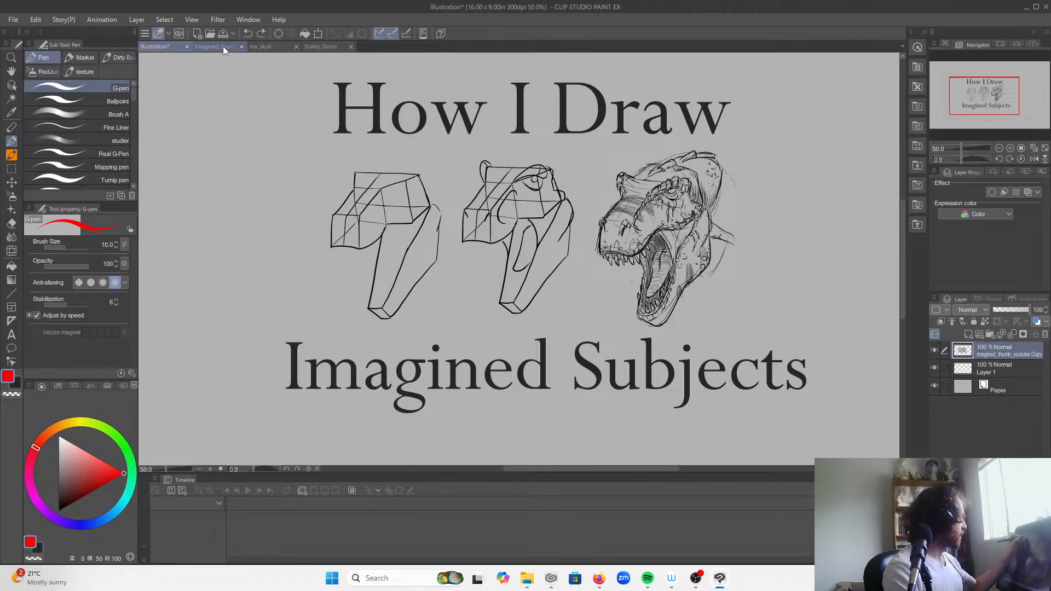
# Step: Switch to the Scaley_Dinos document and show the ref folder's images over the dinosaur head sketches
pyautogui.click(321, 47)
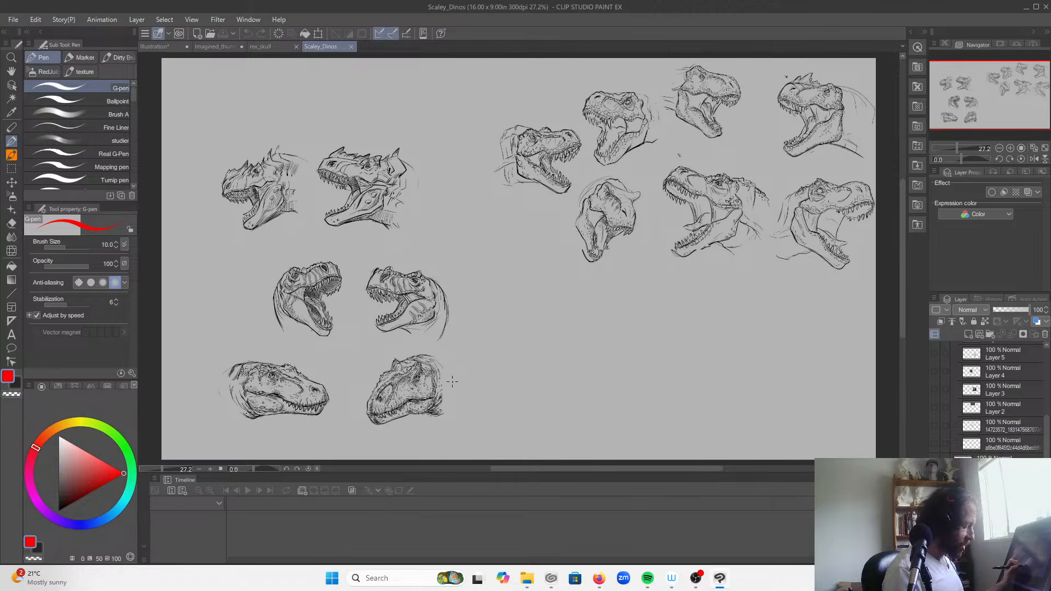
pyautogui.scroll(1, 453, 380)
pyautogui.scroll(1, 454, 380)
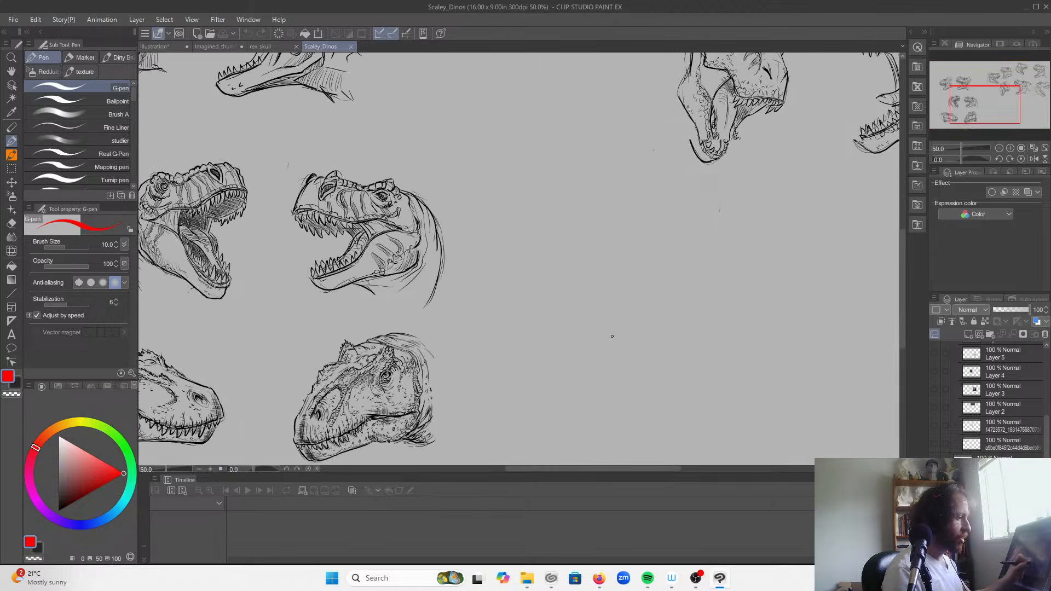
pyautogui.scroll(3, 1047, 447)
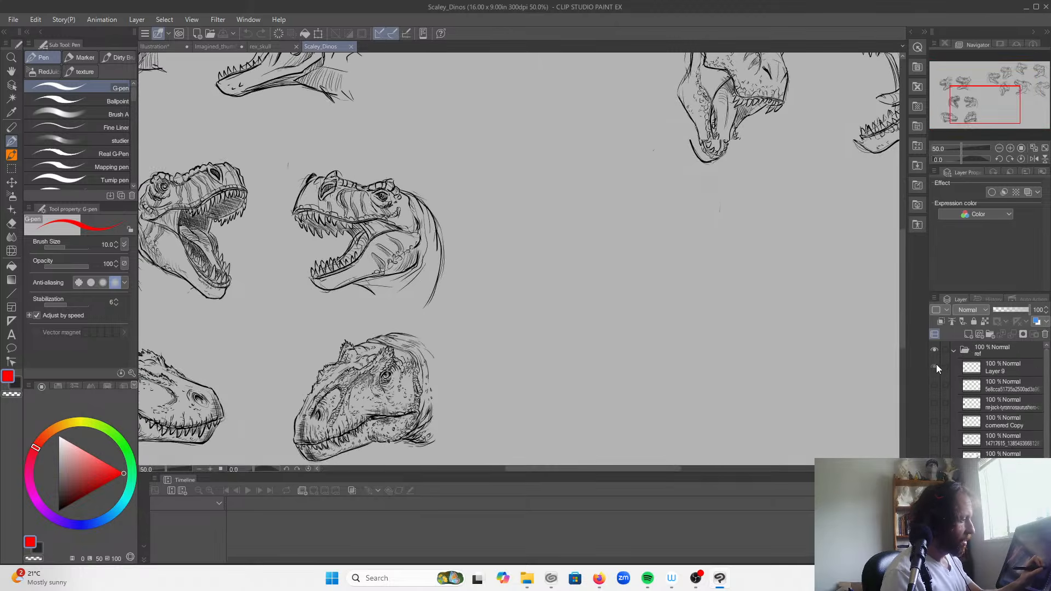
pyautogui.click(935, 349)
pyautogui.hotkey('ctrl', '-')
pyautogui.hotkey('ctrl', '-')
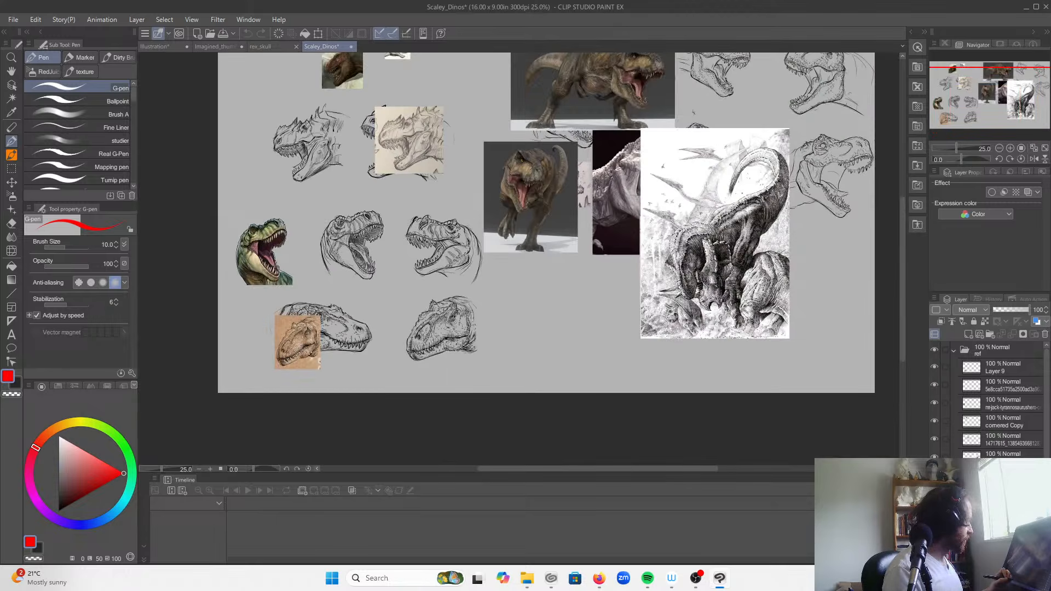
pyautogui.hotkey('ctrl', '+')
pyautogui.moveTo(356, 208); pyautogui.dragTo(295, 348)
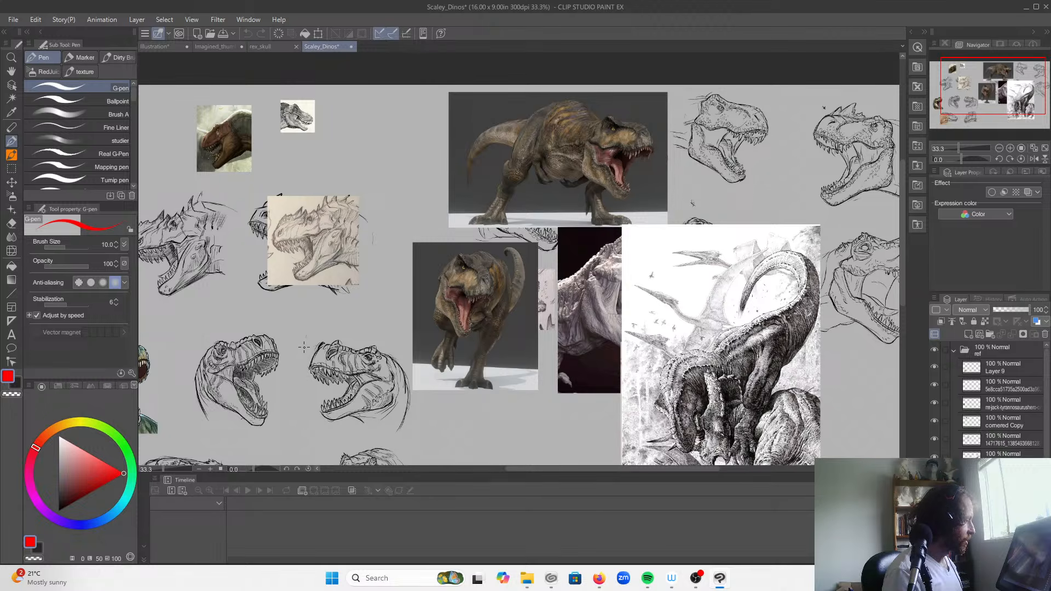
pyautogui.moveTo(563, 418); pyautogui.dragTo(395, 365)
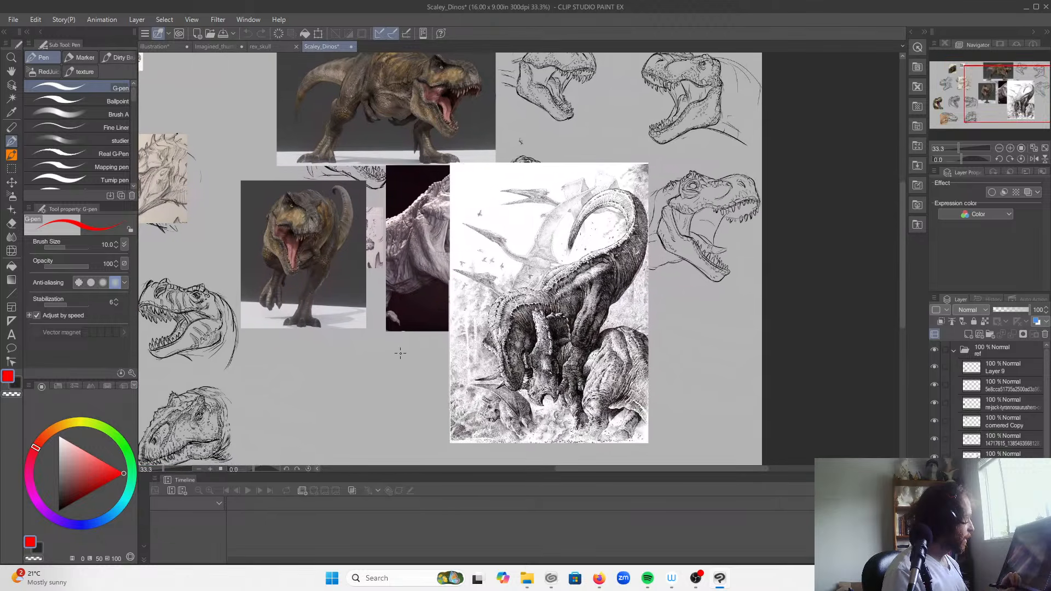
# Step: Hide all the individual image layers inside the ref folder
pyautogui.moveTo(935, 367); pyautogui.dragTo(935, 509)
pyautogui.scroll(-5, 939, 455)
pyautogui.click(939, 454)
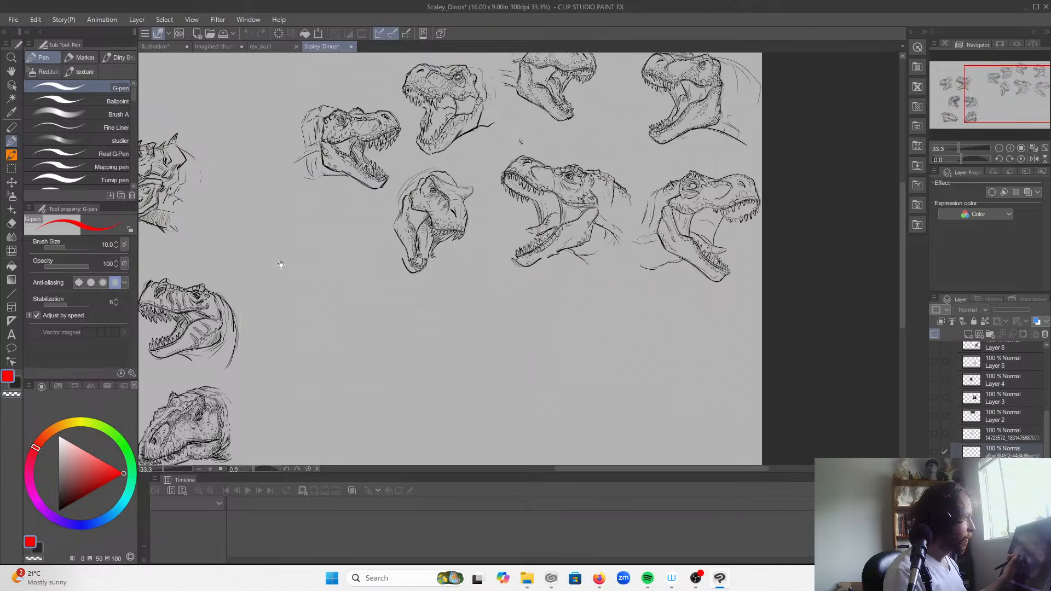
# Step: Show the four lowest reference layers in the ref folder, from the blue dinosaur head up to Layer 3
pyautogui.moveTo(281, 263); pyautogui.dragTo(624, 404)
pyautogui.click(937, 451)
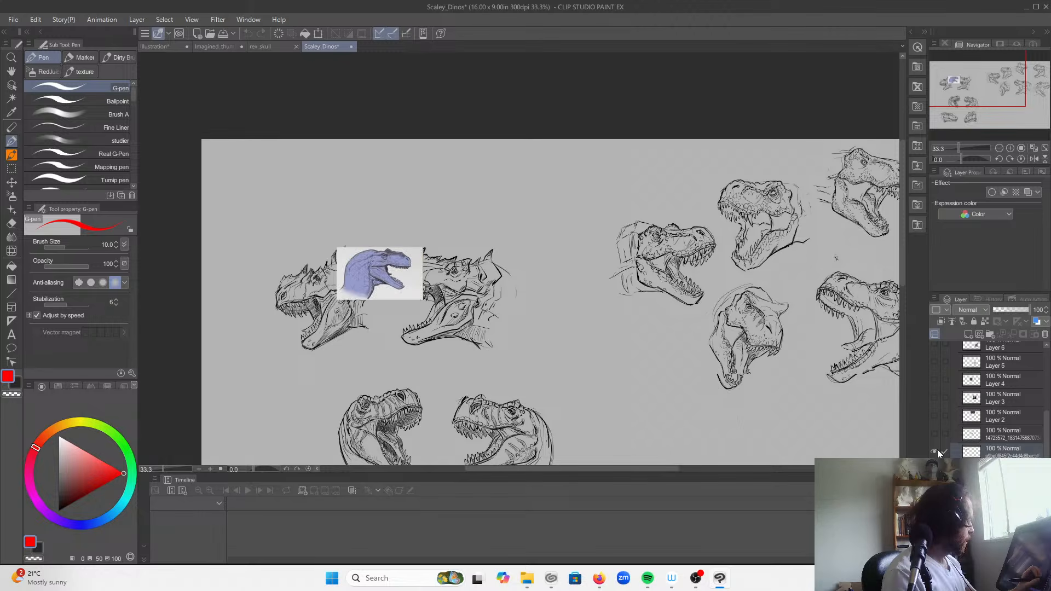
pyautogui.click(937, 434)
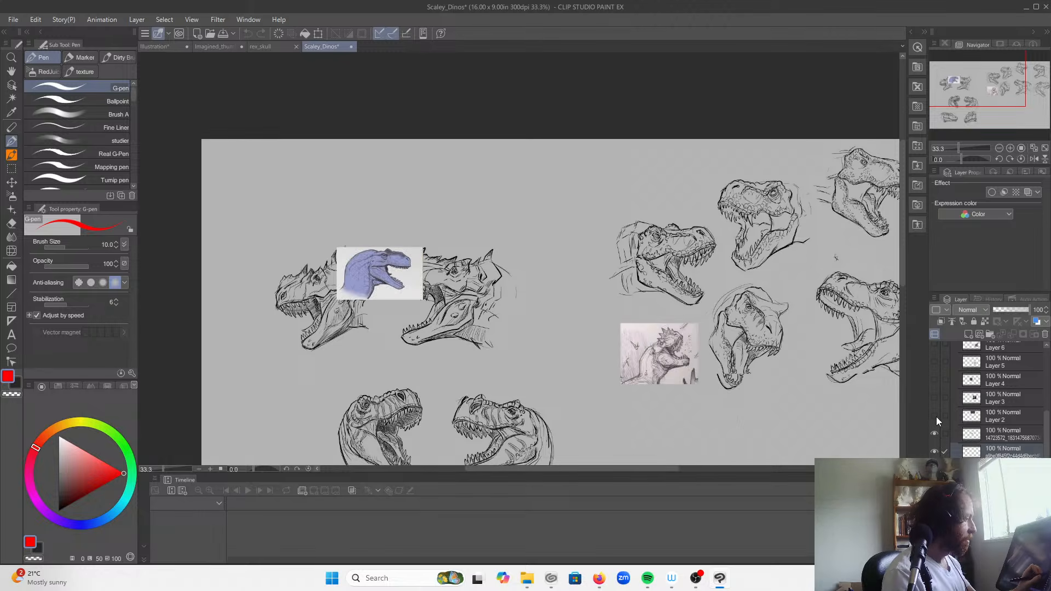
pyautogui.click(935, 416)
pyautogui.click(935, 398)
# Step: Show reference Layers 4, 5 and 6 in the ref folder
pyautogui.moveTo(819, 399); pyautogui.dragTo(661, 358)
pyautogui.click(940, 378)
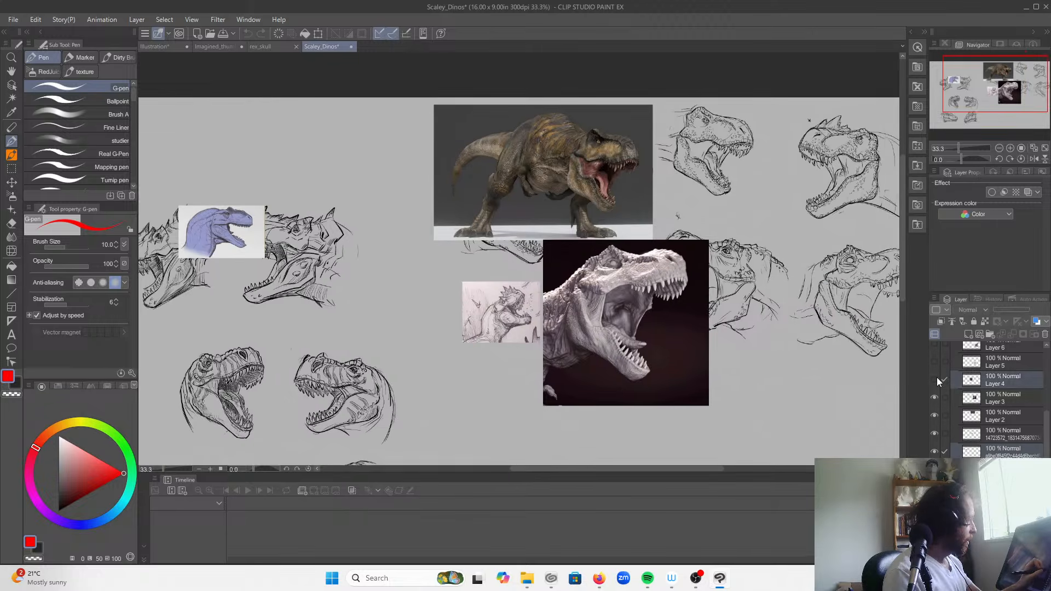
pyautogui.click(935, 379)
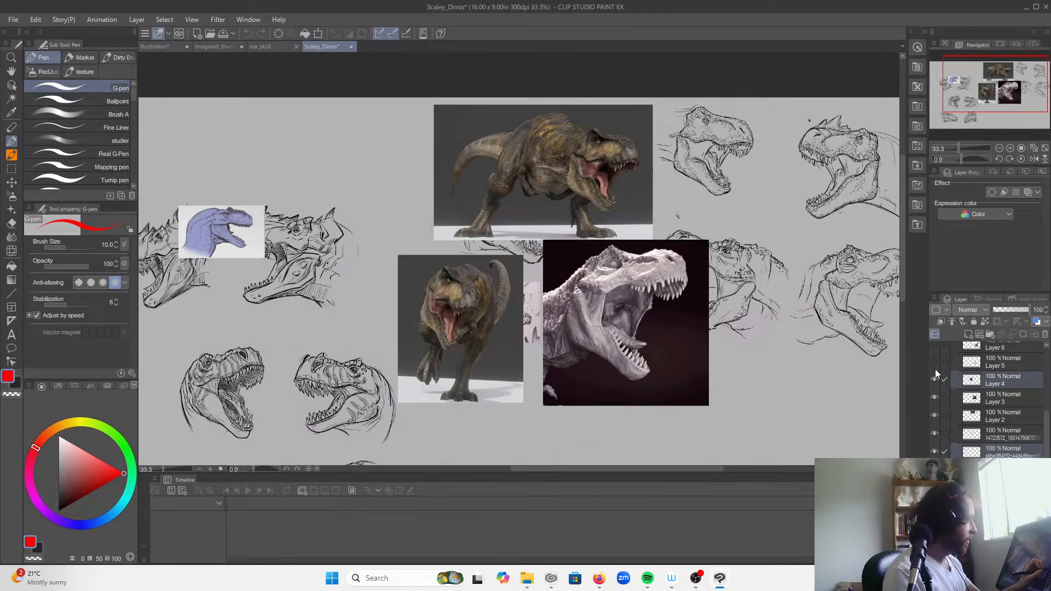
pyautogui.click(934, 362)
pyautogui.click(935, 344)
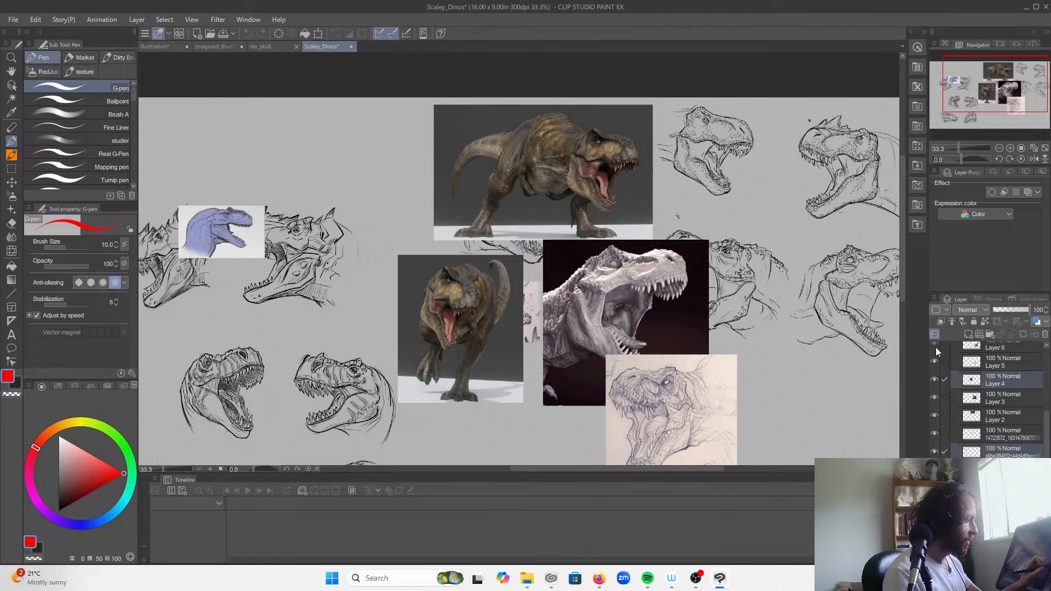
# Step: Show the three reference layers above Layer 6, including cornered Copy and the green tyrannosaurus picture
pyautogui.moveTo(725, 402); pyautogui.dragTo(619, 338)
pyautogui.scroll(4, 940, 400)
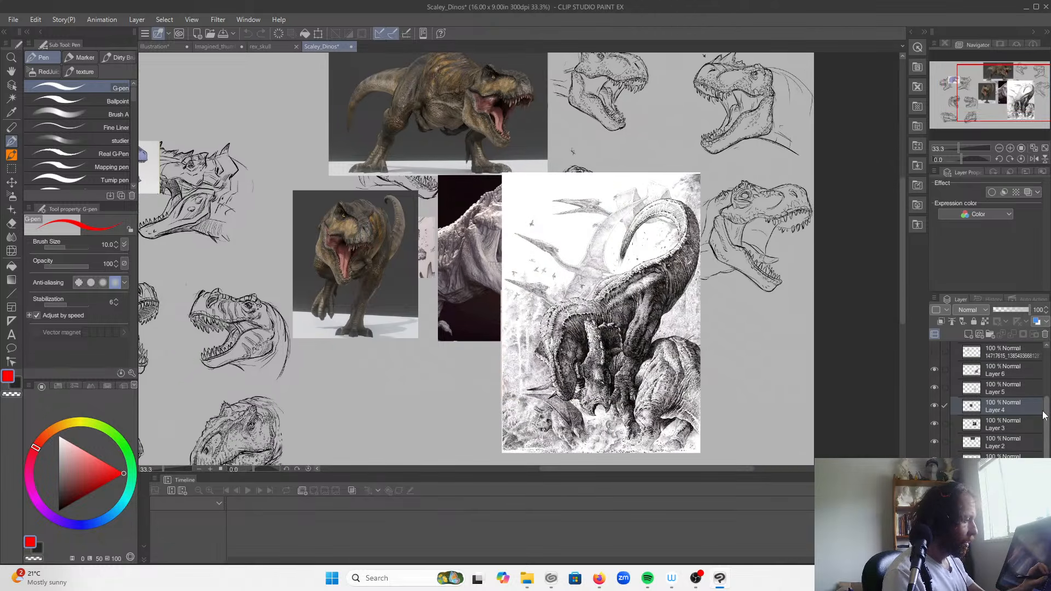
pyautogui.click(936, 400)
pyautogui.moveTo(461, 332); pyautogui.dragTo(628, 383)
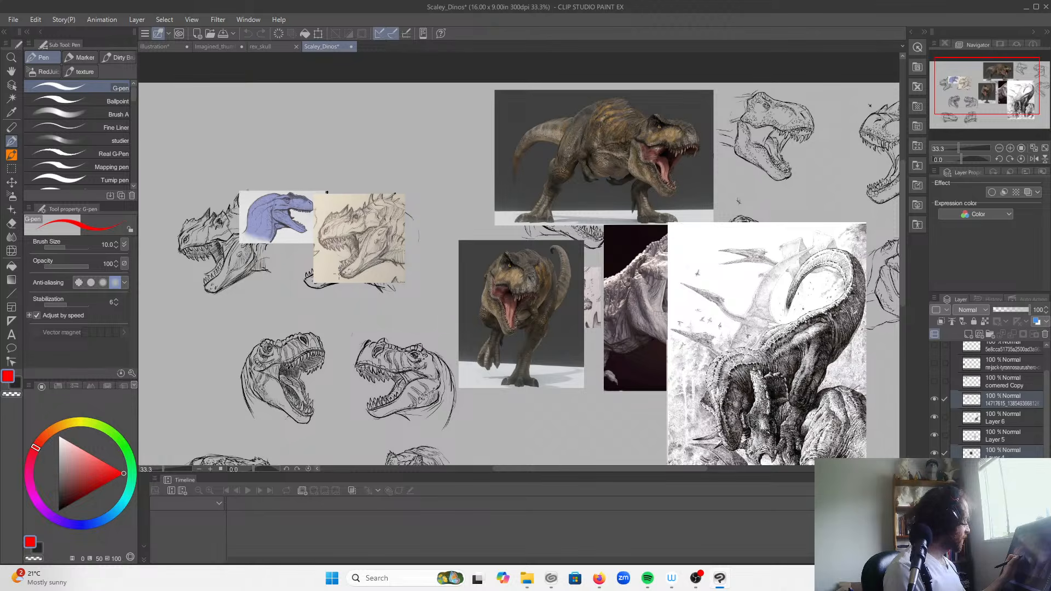
pyautogui.click(935, 382)
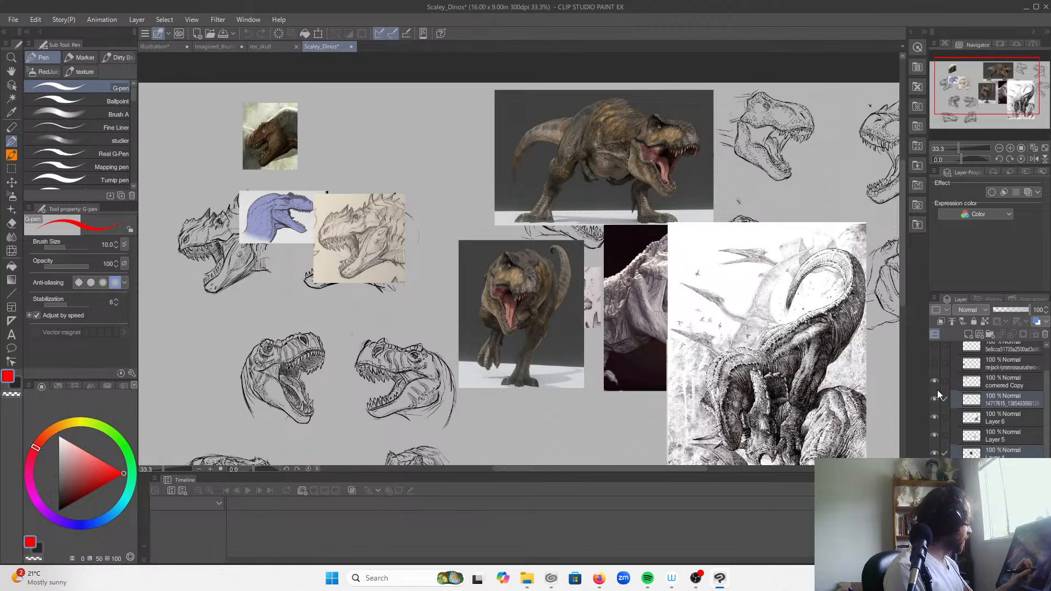
pyautogui.click(934, 363)
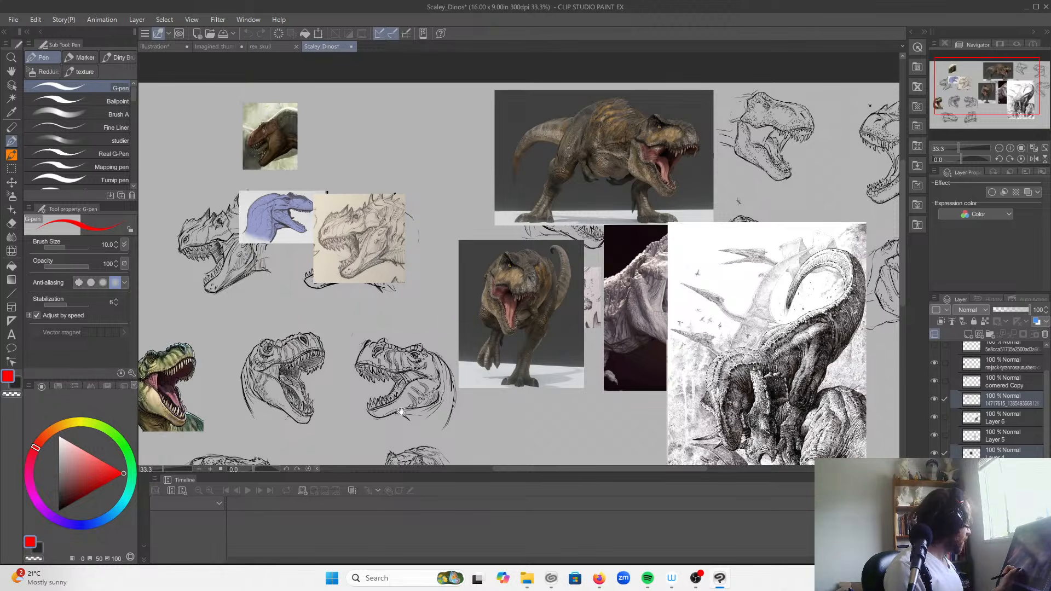
# Step: Show the two topmost reference layers in the ref folder, including Layer 9
pyautogui.moveTo(401, 412); pyautogui.dragTo(472, 365)
pyautogui.click(935, 346)
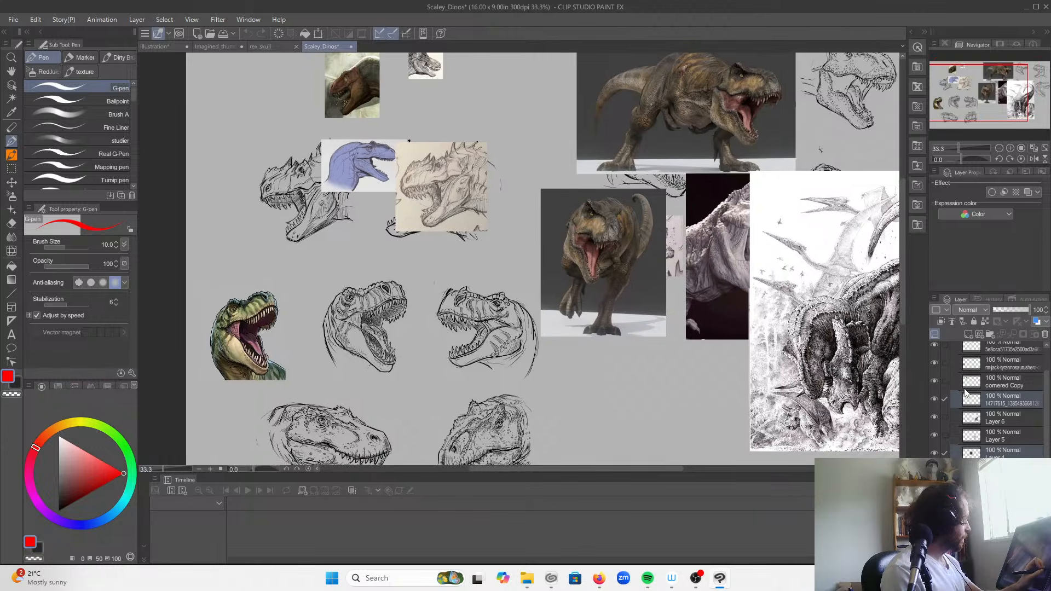
pyautogui.scroll(2, 935, 384)
pyautogui.click(935, 367)
pyautogui.moveTo(373, 309); pyautogui.dragTo(419, 204)
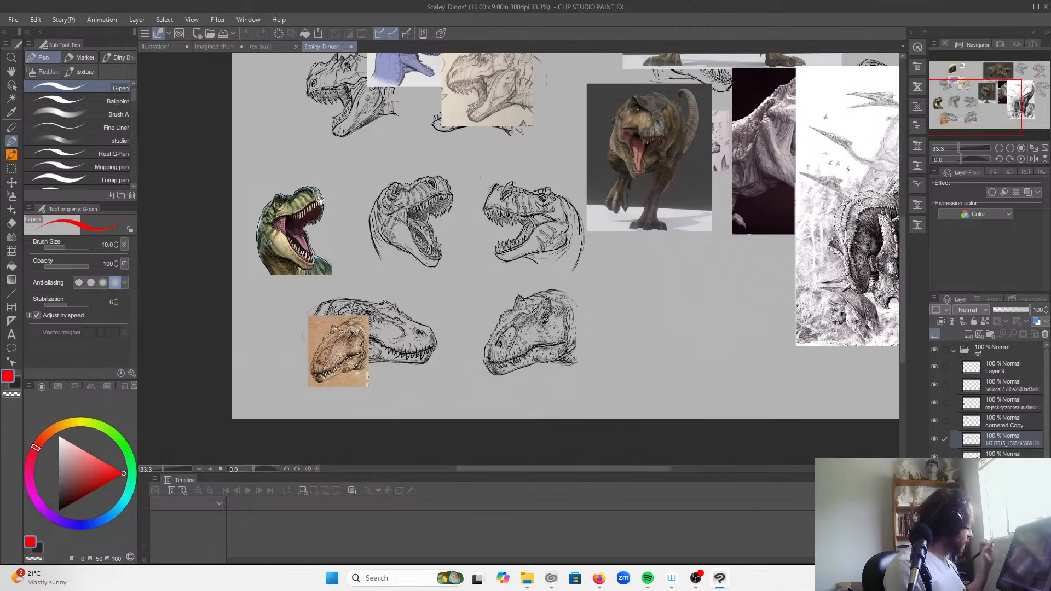
# Step: Collapse the ref folder and hide it so only the dinosaur head sketches remain on the canvas
pyautogui.click(954, 350)
pyautogui.click(936, 351)
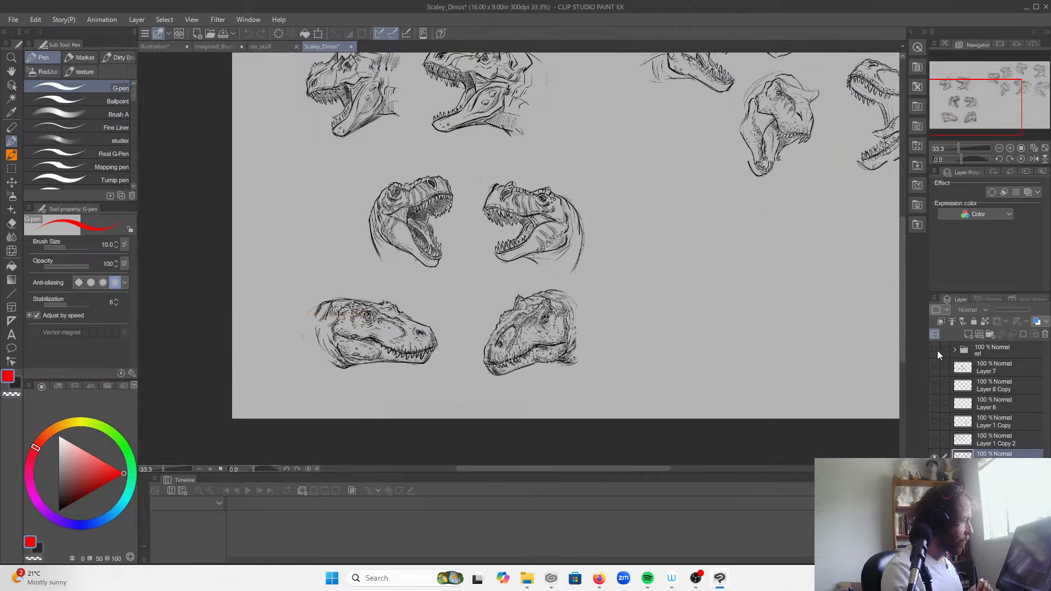
pyautogui.click(999, 148)
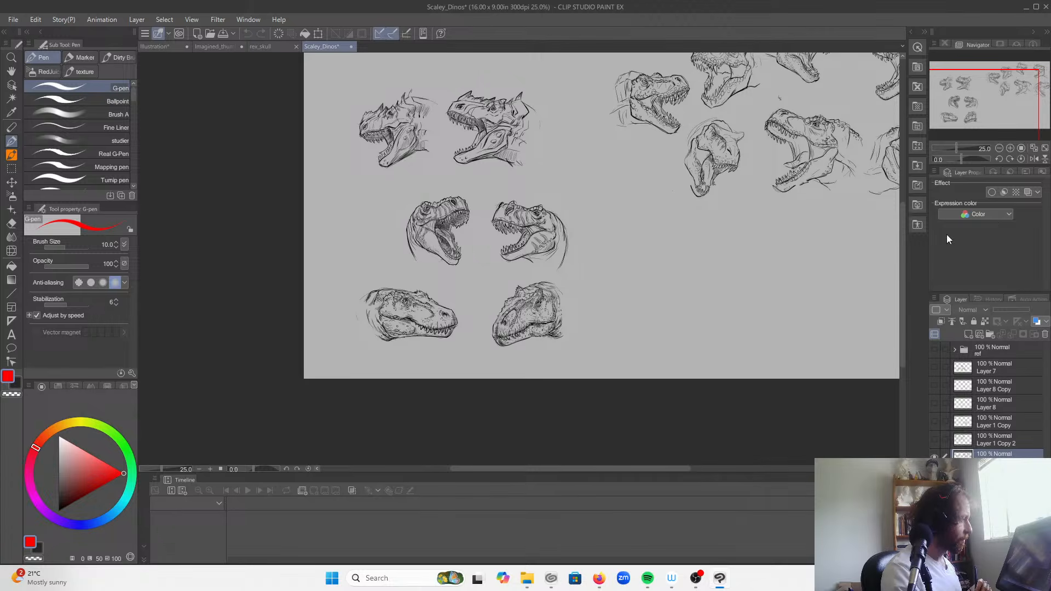
# Step: Compare the dinosaur head sheets beneath Layer 1 Copy 2 and hide them, leaving the canvas empty
pyautogui.click(934, 475)
pyautogui.click(935, 457)
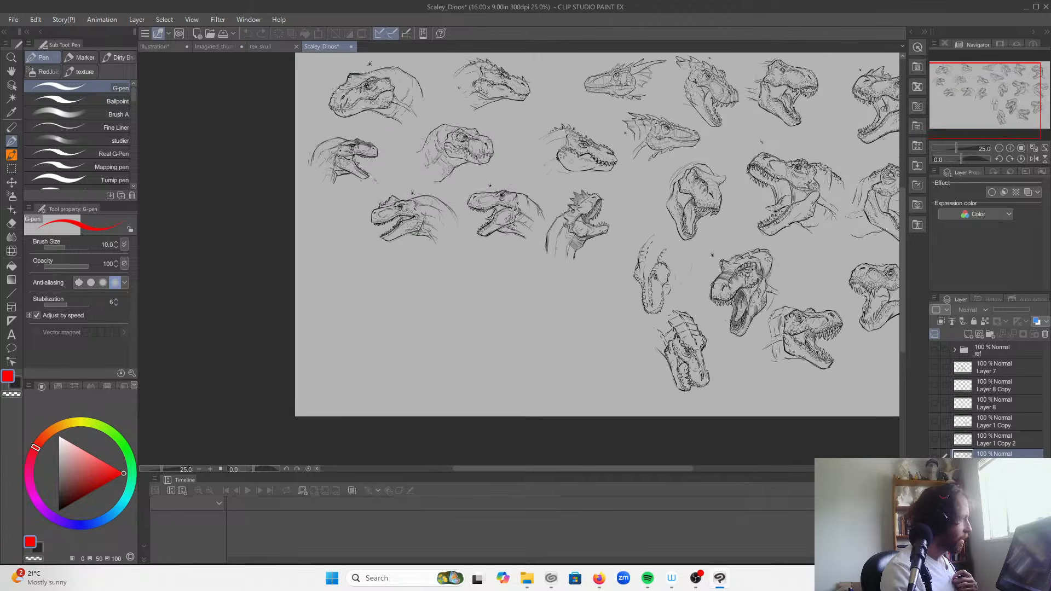
pyautogui.click(938, 454)
pyautogui.click(935, 455)
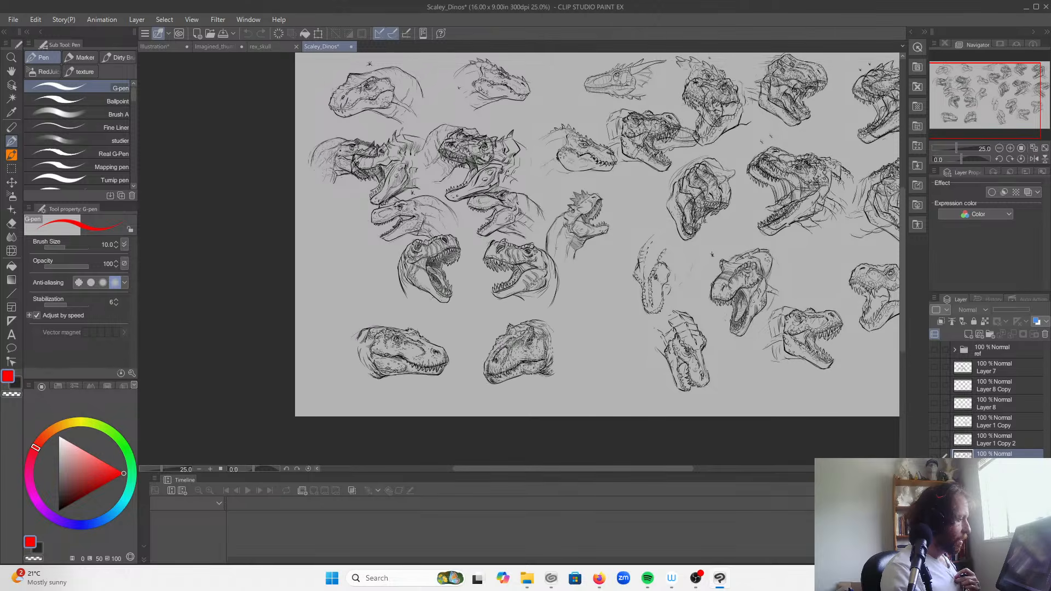
# Step: Preview Layer 1 Copy 2 and Layer 1 Copy one at a time, and show the full sheet of dinosaur heads again
pyautogui.click(935, 441)
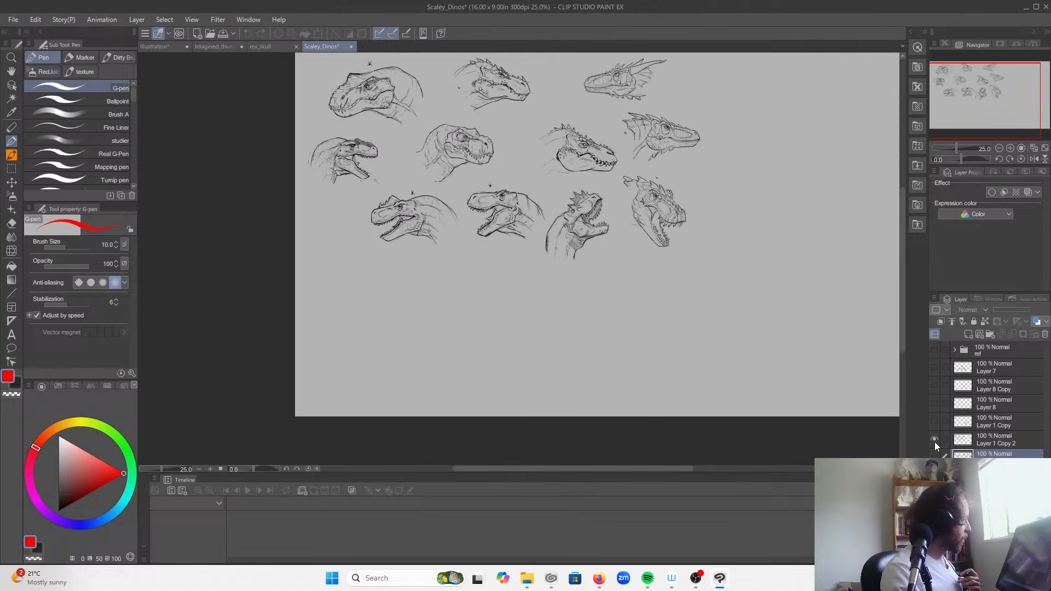
pyautogui.click(937, 433)
pyautogui.click(936, 424)
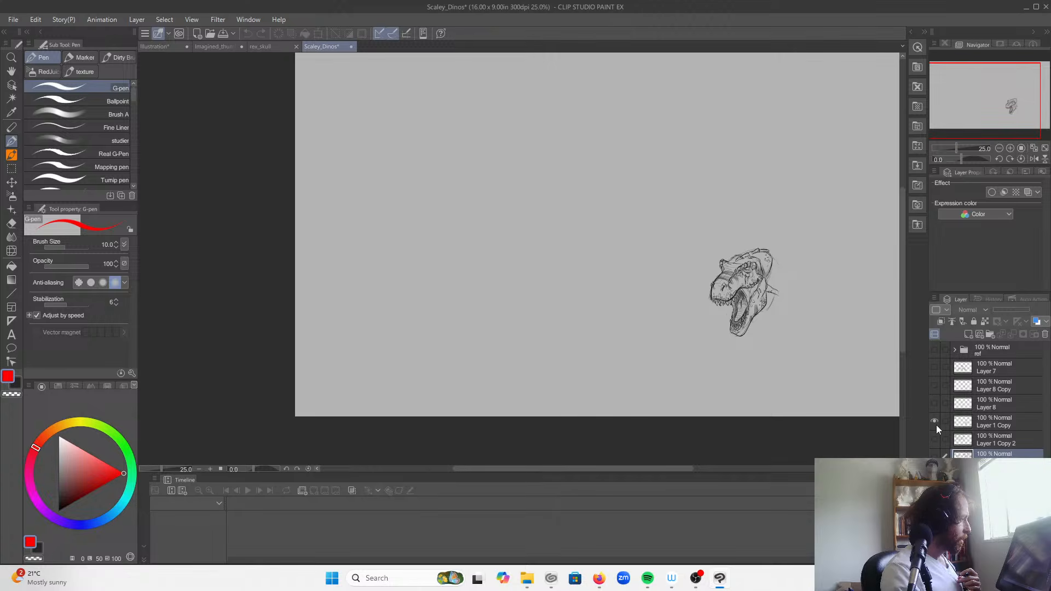
pyautogui.click(937, 425)
pyautogui.click(934, 441)
pyautogui.click(935, 442)
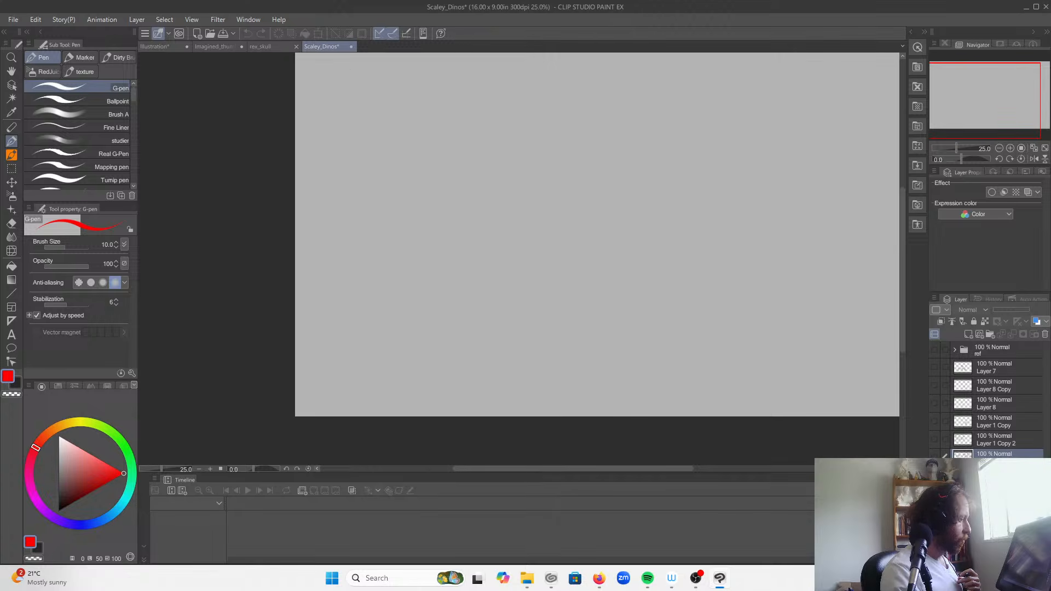
pyautogui.click(935, 455)
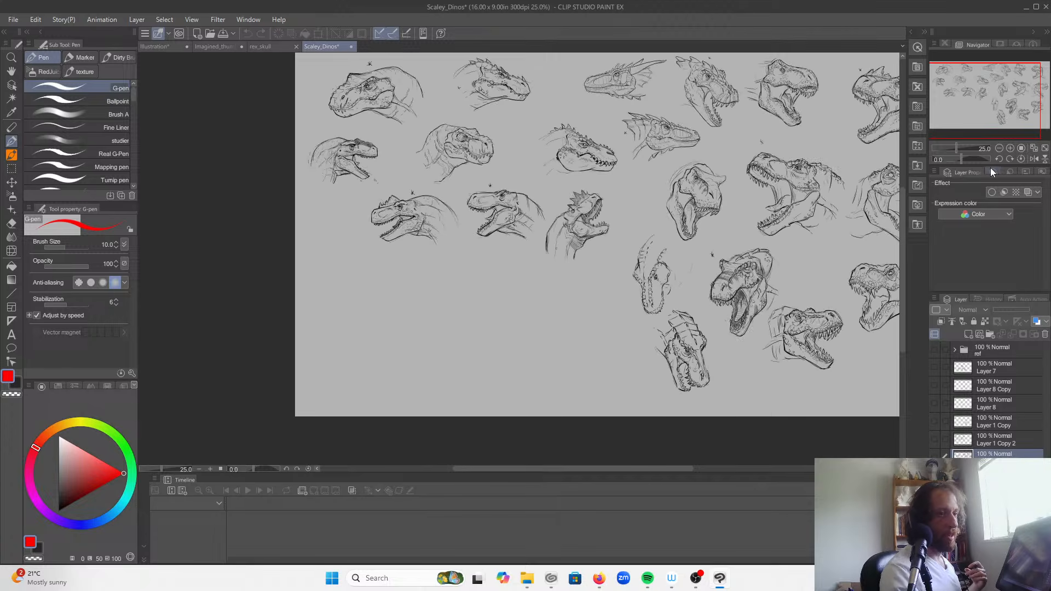
# Step: Zoom in to 50% on the dinosaur heads in the sheet's upper-left corner
pyautogui.click(1010, 148)
pyautogui.moveTo(1013, 113); pyautogui.dragTo(969, 94)
pyautogui.click(1010, 148)
pyautogui.moveTo(953, 83); pyautogui.dragTo(954, 79)
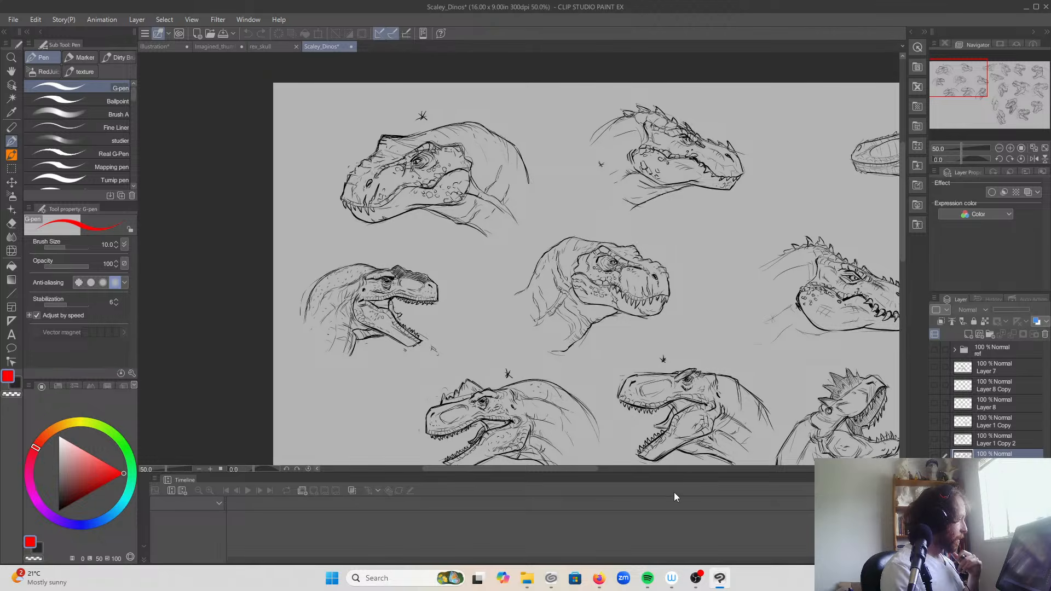
# Step: View the photographed pencil dinosaur heads from the study folder through 20260128_124836.jpg, and return to Clip Studio Paint
pyautogui.click(528, 585)
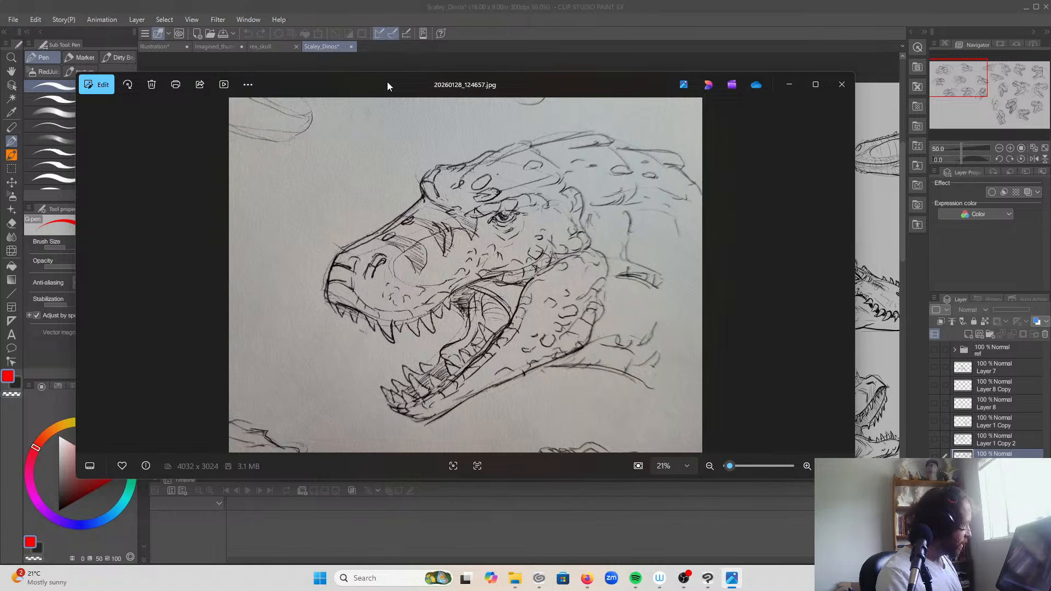
pyautogui.press('Right')
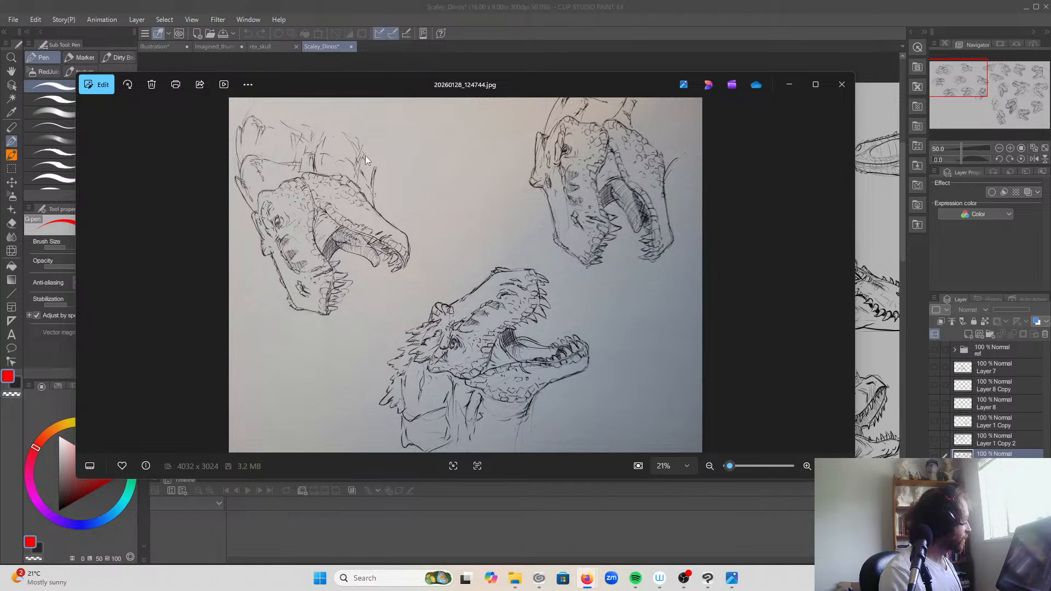
pyautogui.click(296, 91)
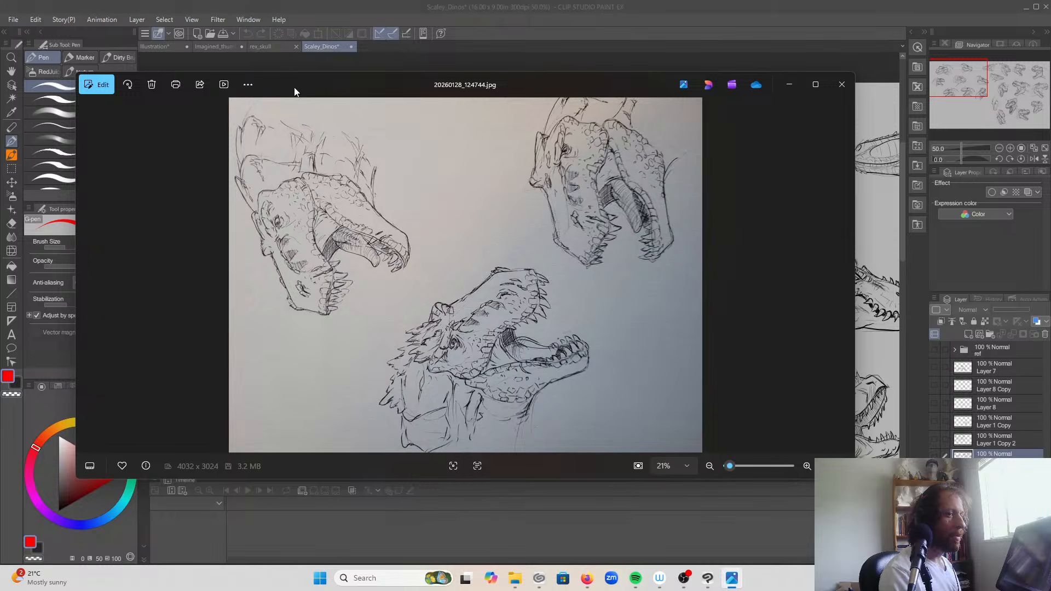
pyautogui.press('Right')
pyautogui.press('Left')
pyautogui.press('Left')
pyautogui.press('Right')
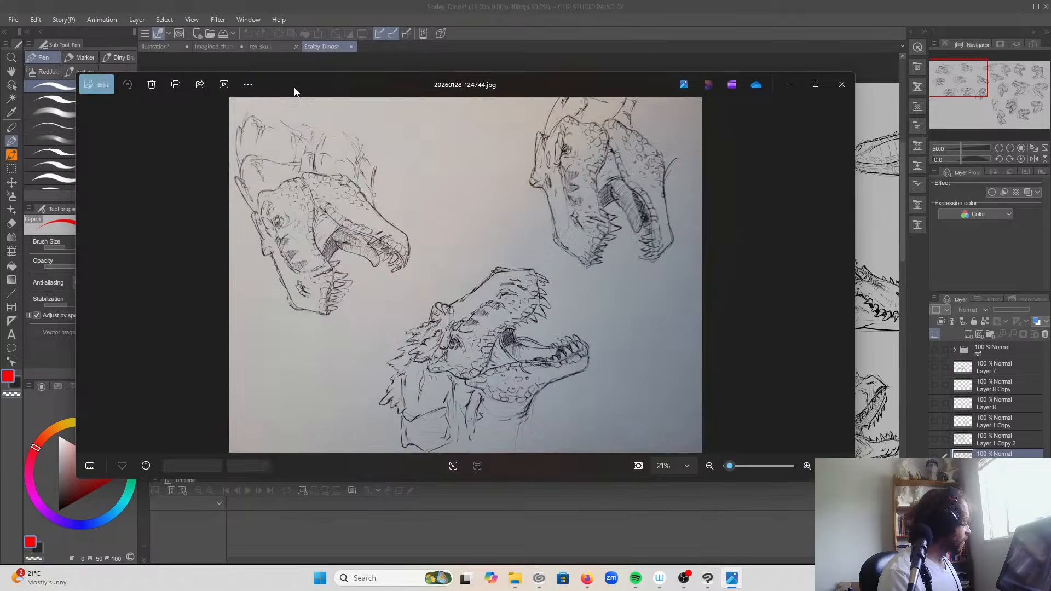
pyautogui.press('Right')
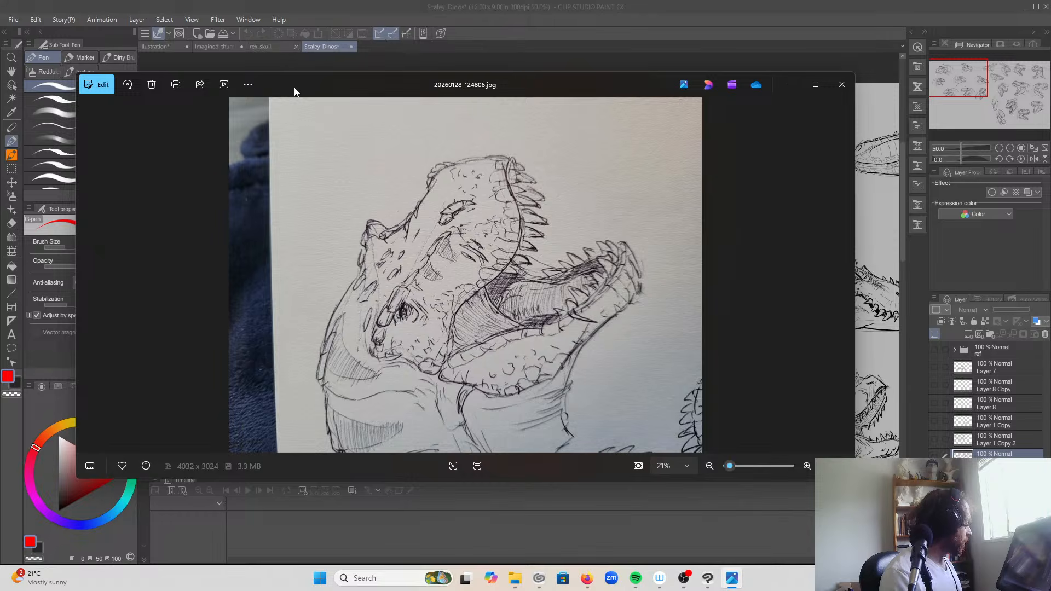
pyautogui.press('Right')
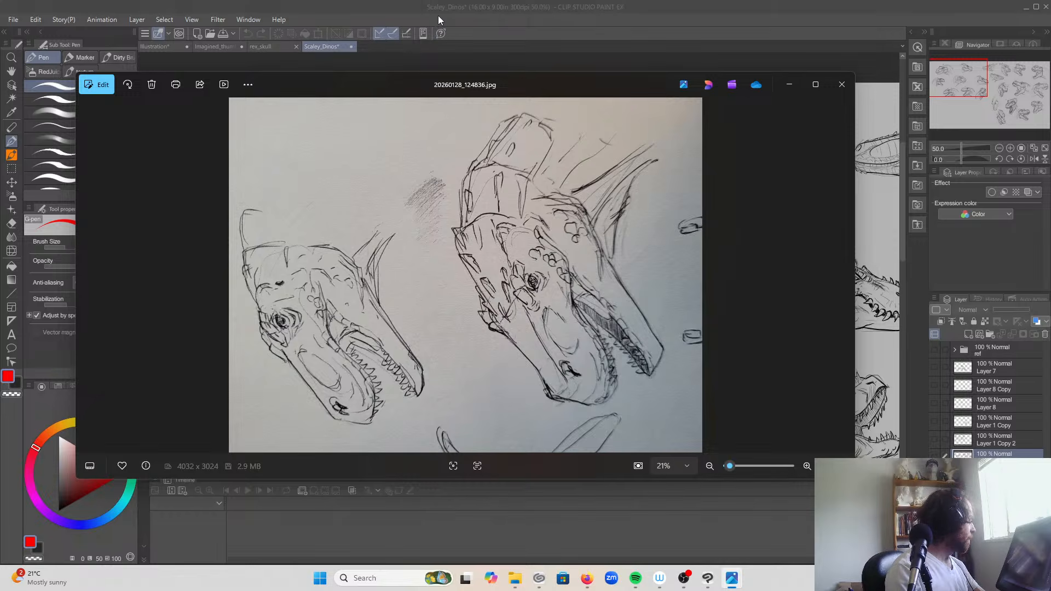
pyautogui.click(409, 8)
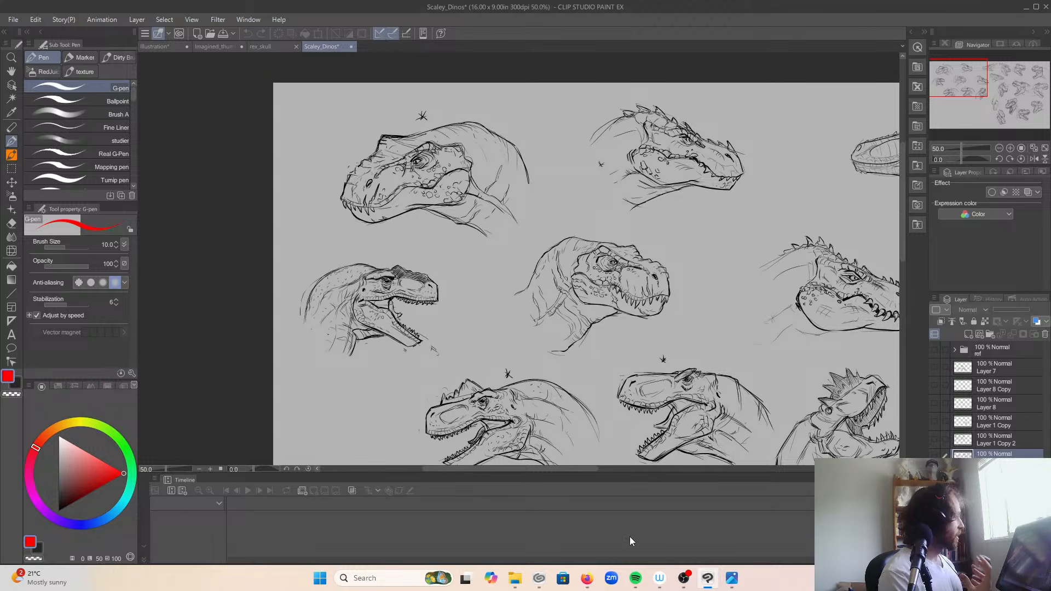
# Step: Present the Sketchfab Trex Skull Sculpt over the rex_skull document in an enlarged browser window, rotating the skull model
pyautogui.click(259, 47)
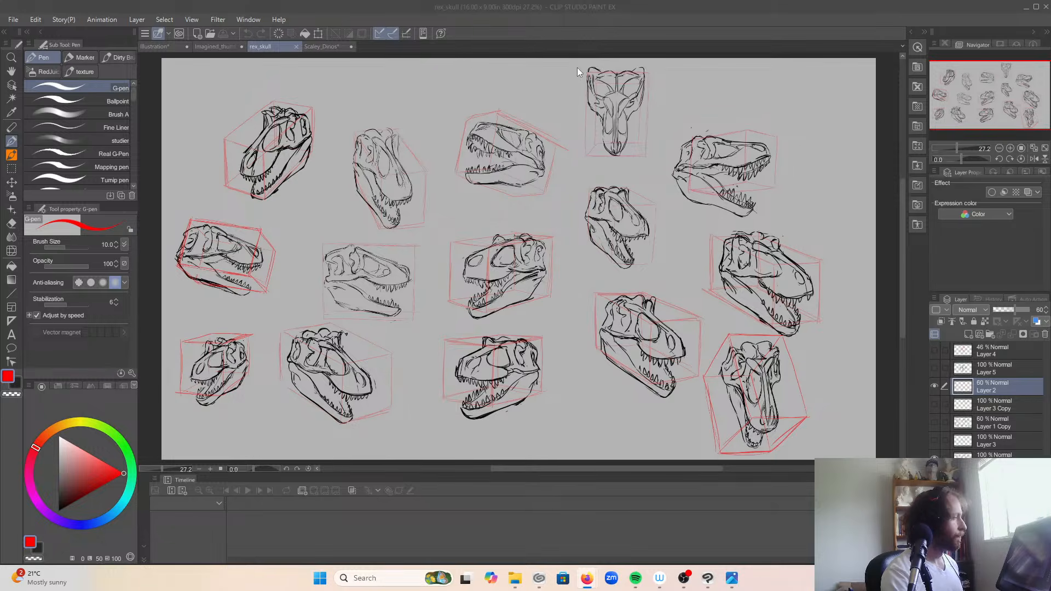
pyautogui.moveTo(577, 68); pyautogui.dragTo(577, 91)
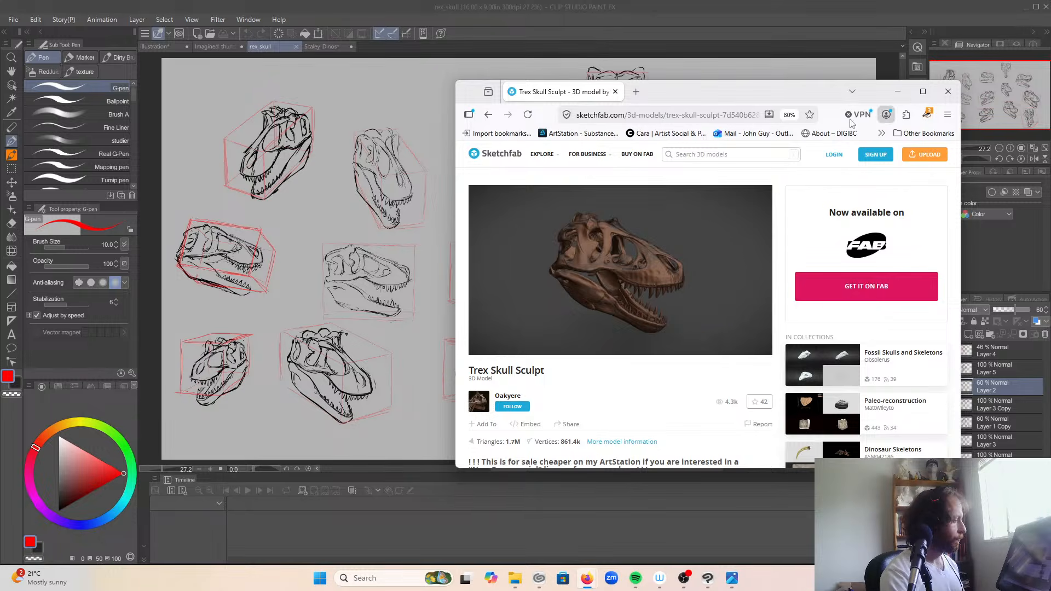
pyautogui.moveTo(804, 97); pyautogui.dragTo(649, 65)
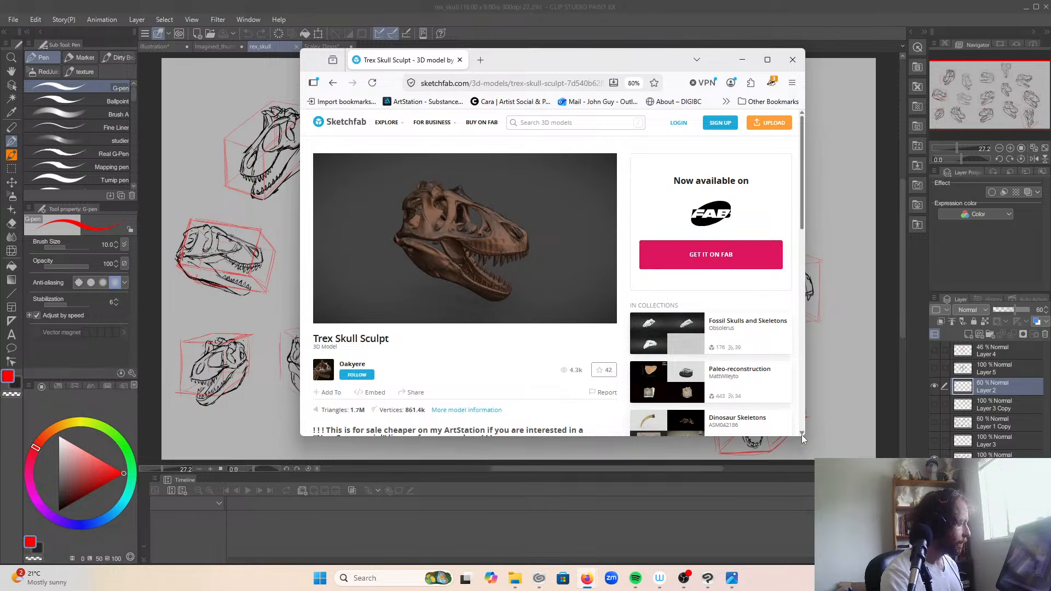
pyautogui.moveTo(801, 435); pyautogui.dragTo(974, 536)
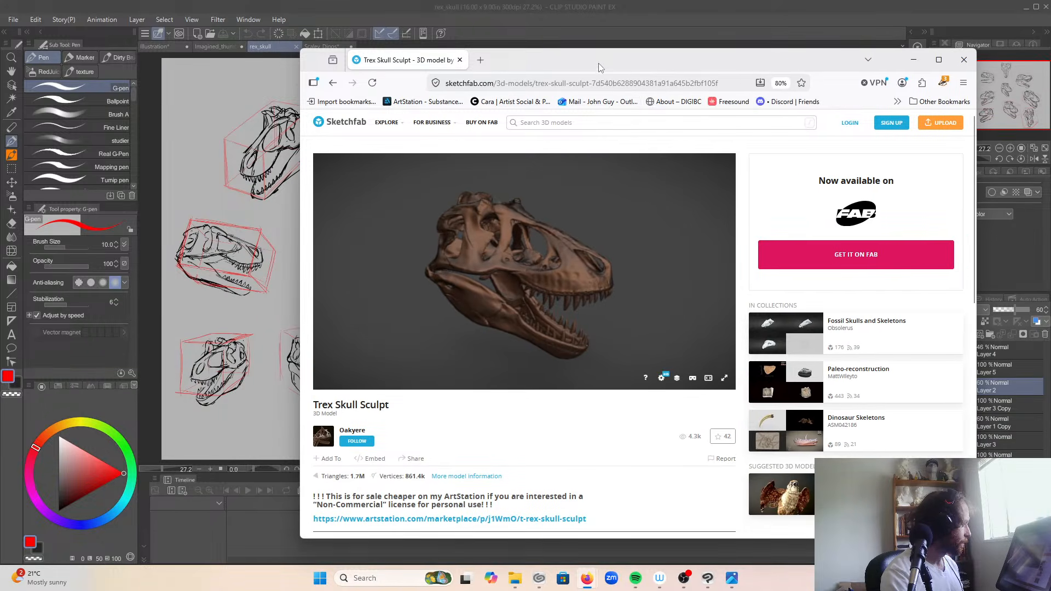
pyautogui.moveTo(601, 66); pyautogui.dragTo(535, 52)
pyautogui.moveTo(555, 230)
pyautogui.mouseDown()
pyautogui.moveTo(469, 265)
pyautogui.moveTo(375, 244)
pyautogui.moveTo(418, 216)
pyautogui.moveTo(508, 265)
pyautogui.moveTo(446, 282)
pyautogui.moveTo(482, 225)
pyautogui.moveTo(462, 237)
pyautogui.moveTo(481, 246)
pyautogui.moveTo(403, 248)
pyautogui.moveTo(476, 245)
pyautogui.moveTo(521, 256)
pyautogui.moveTo(489, 255)
pyautogui.moveTo(530, 257)
pyautogui.moveTo(522, 262)
pyautogui.mouseUp()
pyautogui.click(474, 14)
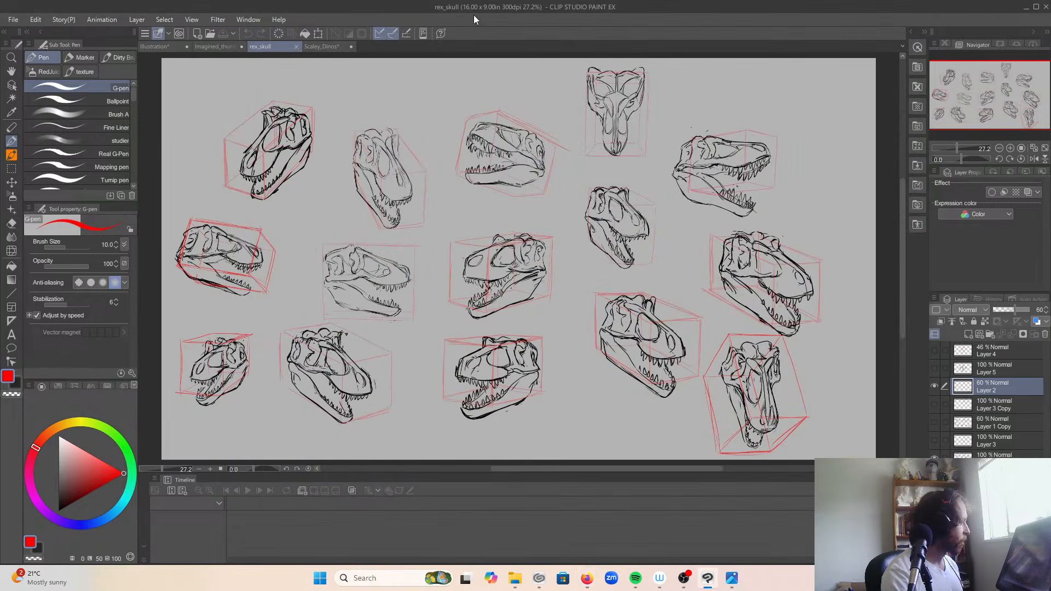
# Step: Hide Layer 2 and the skull drawing layer beneath Layer 3 in the rex_skull document
pyautogui.click(937, 387)
pyautogui.click(938, 387)
pyautogui.click(934, 454)
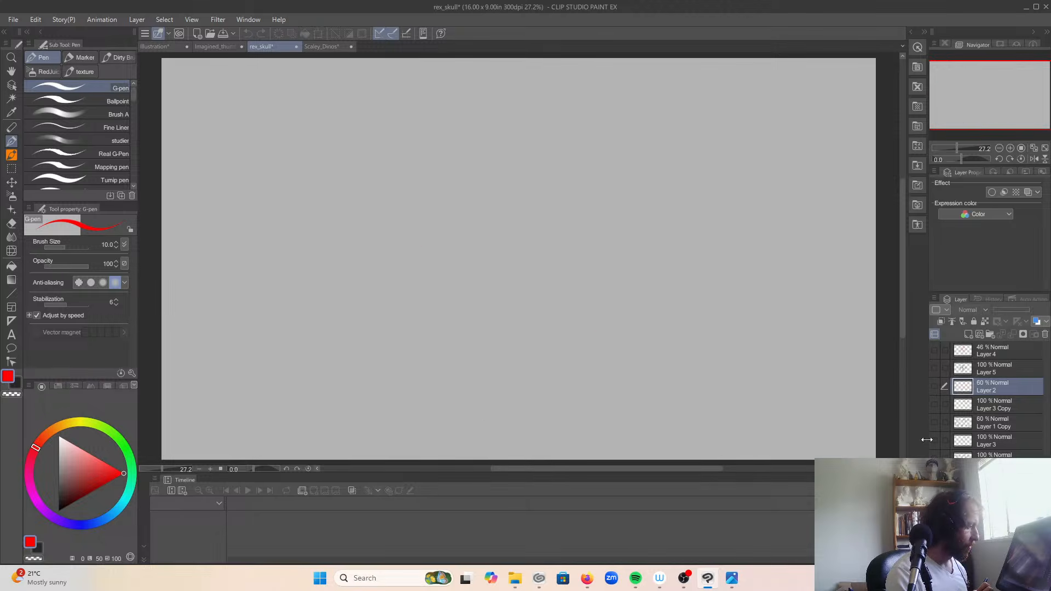
# Step: Preview Layer 3, Layer 1 Copy and Layer 3 Copy one at a time, and show the red boxes on Layer 2
pyautogui.click(935, 442)
pyautogui.click(935, 441)
pyautogui.click(936, 434)
pyautogui.click(935, 433)
pyautogui.click(936, 425)
pyautogui.click(936, 425)
pyautogui.click(935, 407)
pyautogui.click(935, 408)
pyautogui.click(935, 387)
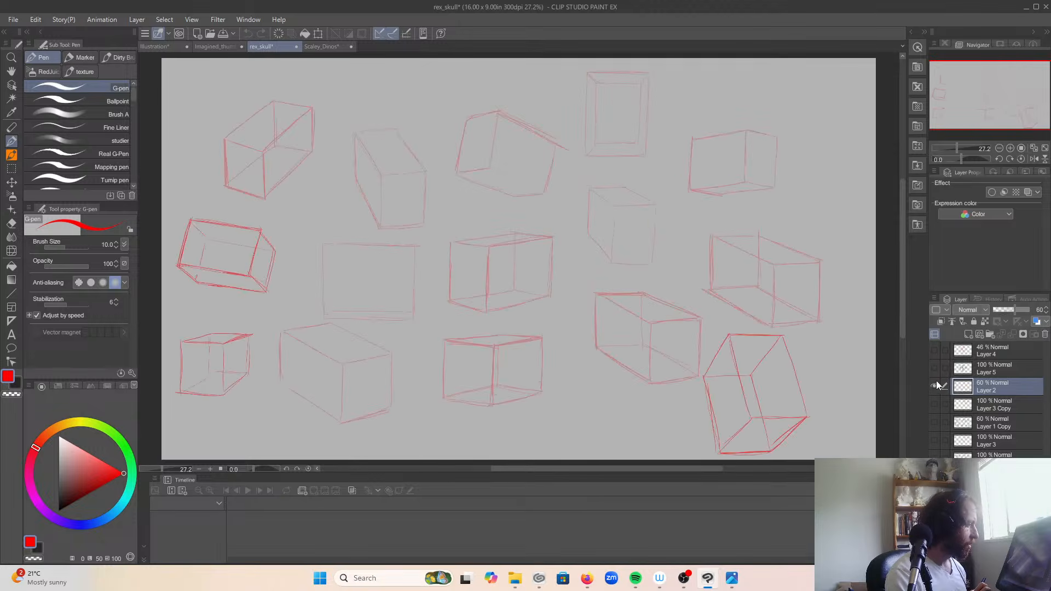
# Step: Hide Layer 2 and show the red construction boxes on Layer 4 together with the skull drawings on Layer 5
pyautogui.click(937, 369)
pyautogui.click(937, 369)
pyautogui.click(938, 353)
pyautogui.click(938, 353)
pyautogui.click(934, 371)
pyautogui.click(935, 384)
pyautogui.click(934, 371)
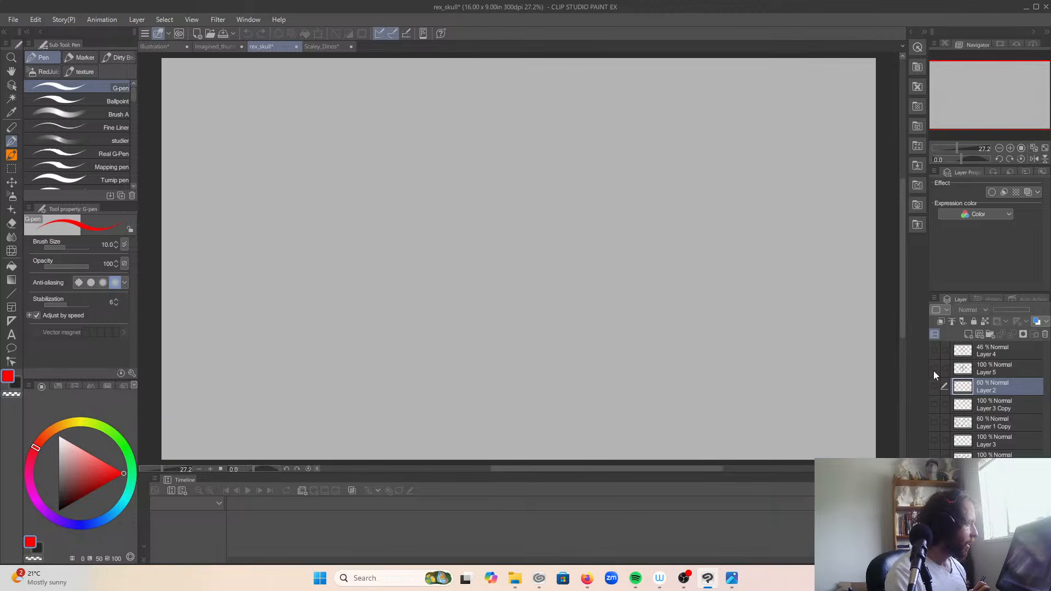
pyautogui.click(934, 350)
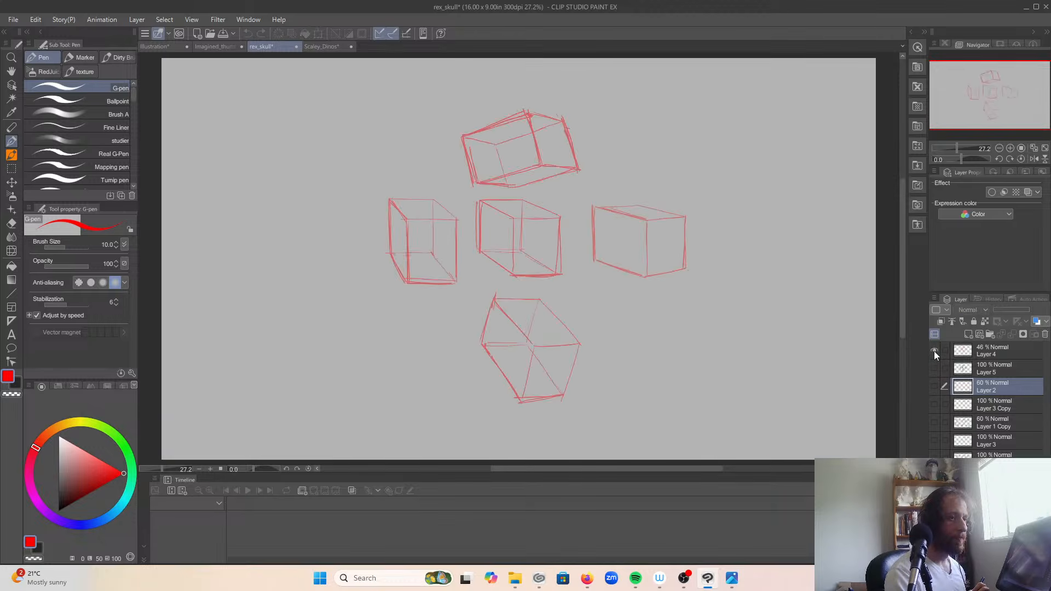
pyautogui.click(935, 368)
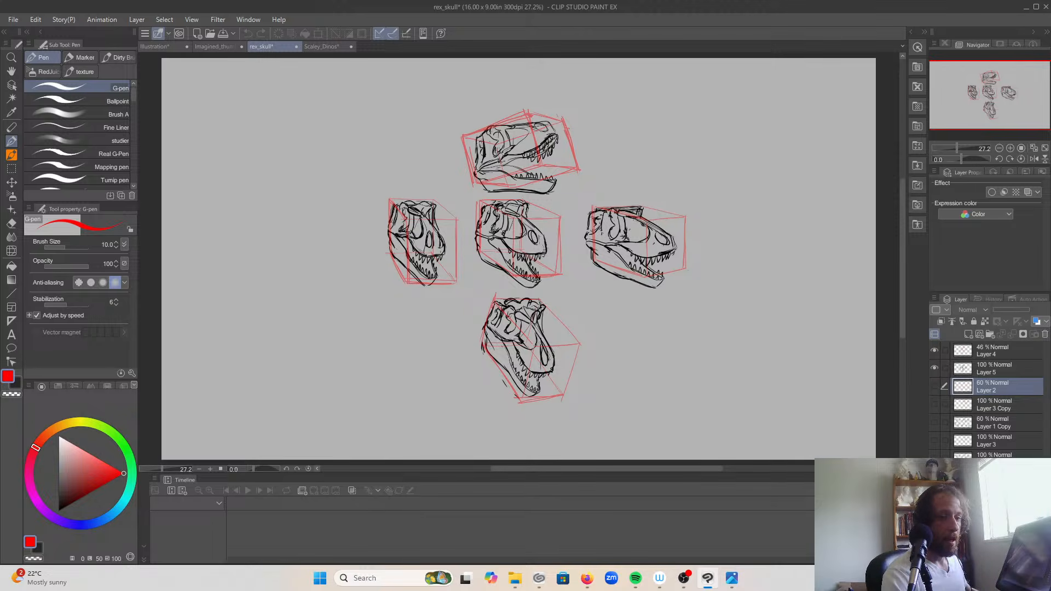
# Step: Close the photo 20260128_124836.jpg, and view the pencil skull studies in 20260128_124613.jpg from File Explorer
pyautogui.hotkey('alt', 'Tab')
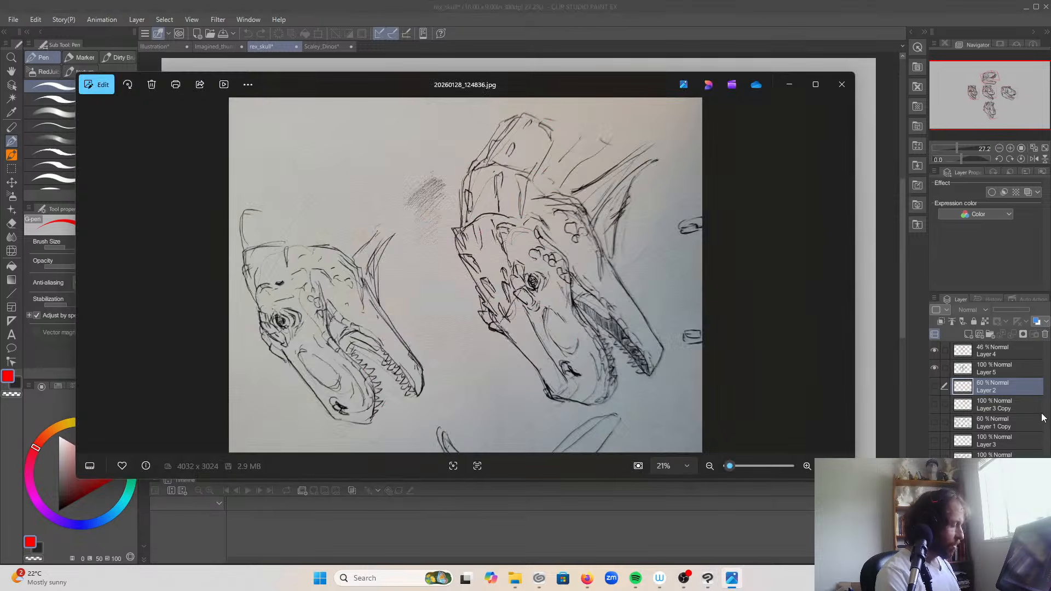
pyautogui.press('Left')
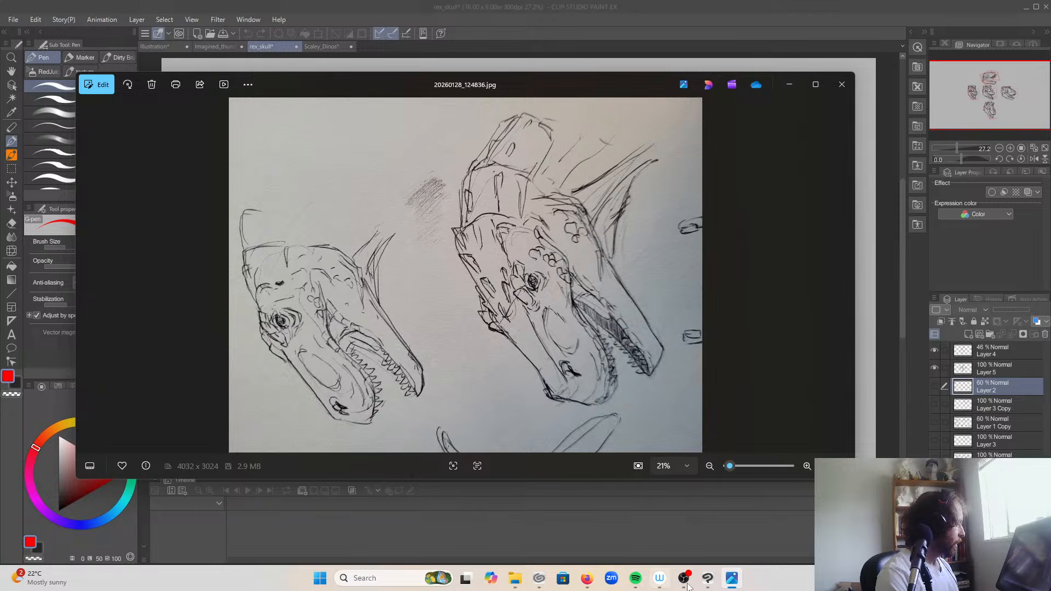
pyautogui.click(842, 85)
pyautogui.click(527, 579)
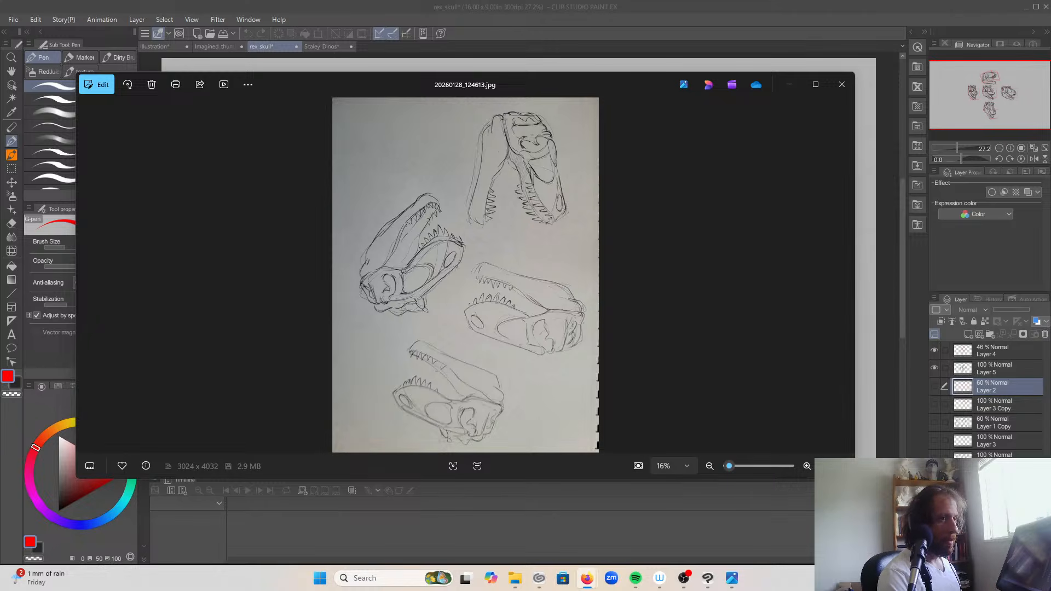
pyautogui.click(842, 84)
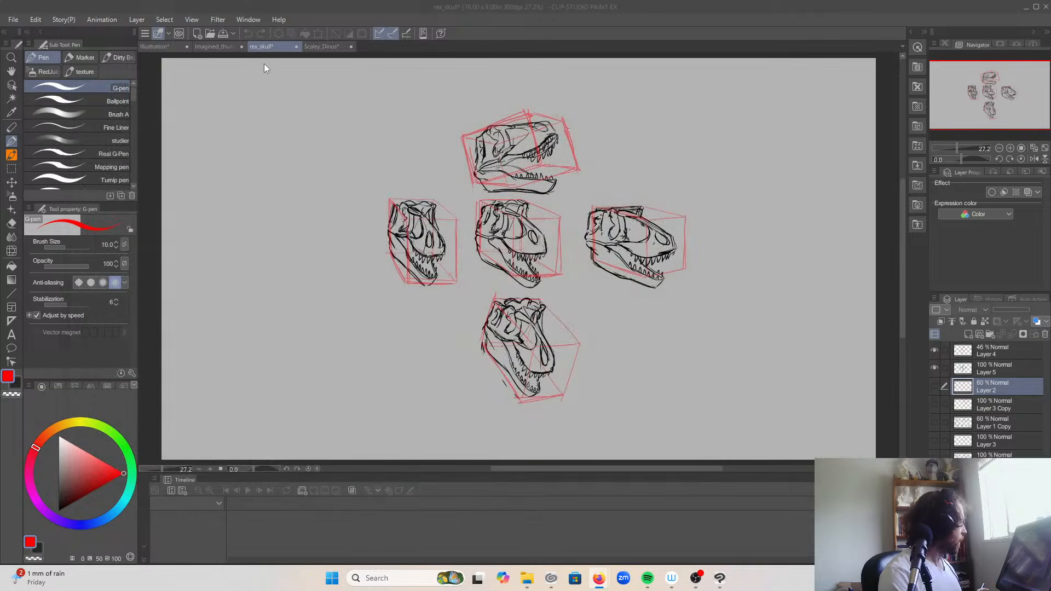
# Step: Switch to the Scaley_Dinos document and examine the dinosaur heads across the middle, right and lower parts of the sheet
pyautogui.click(218, 47)
pyautogui.click(345, 47)
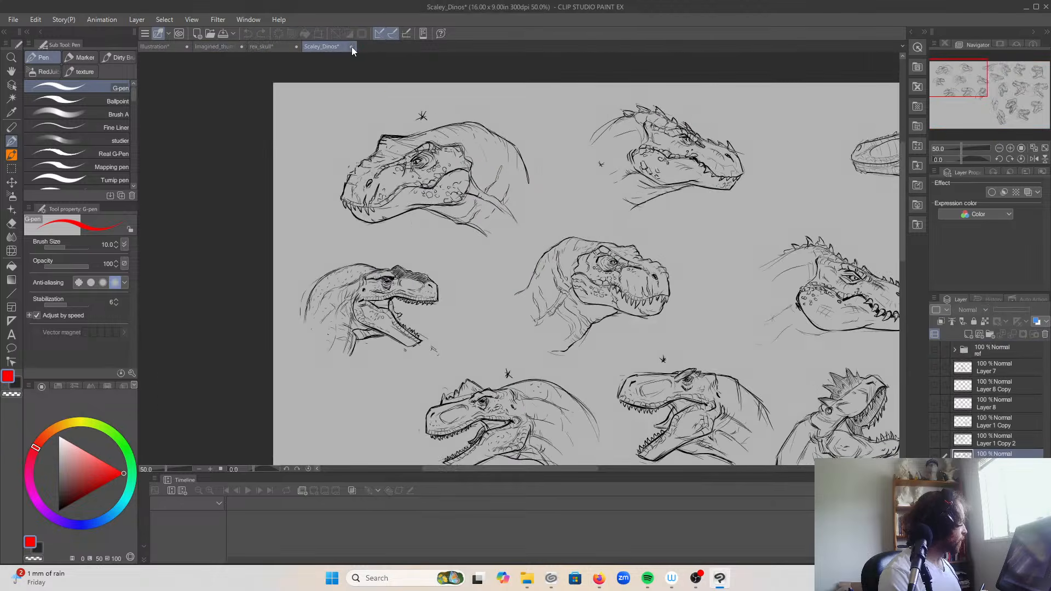
pyautogui.click(989, 90)
pyautogui.moveTo(989, 90); pyautogui.dragTo(1032, 82)
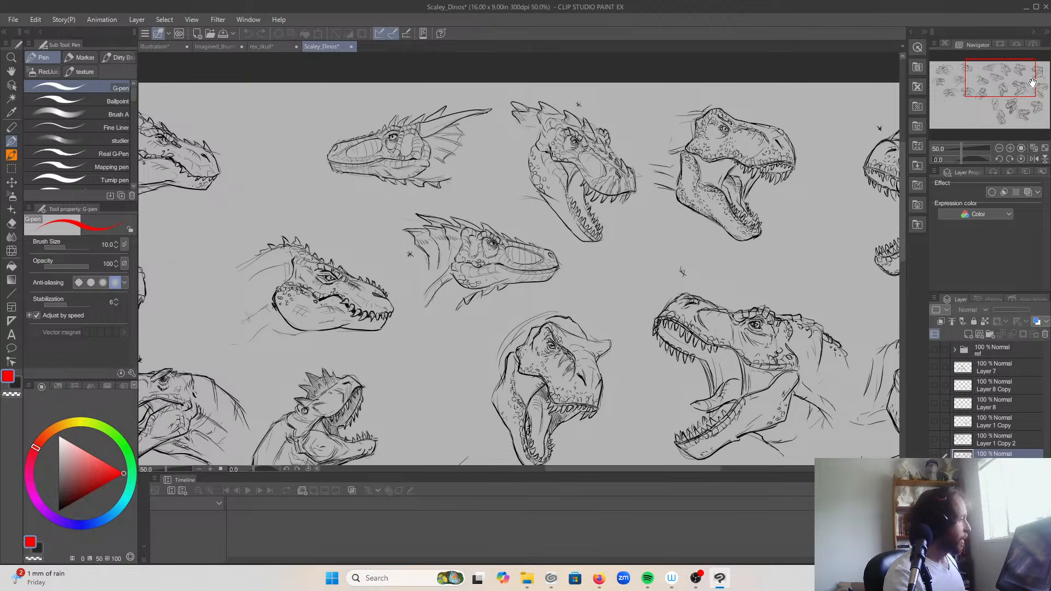
pyautogui.moveTo(984, 75); pyautogui.dragTo(999, 76)
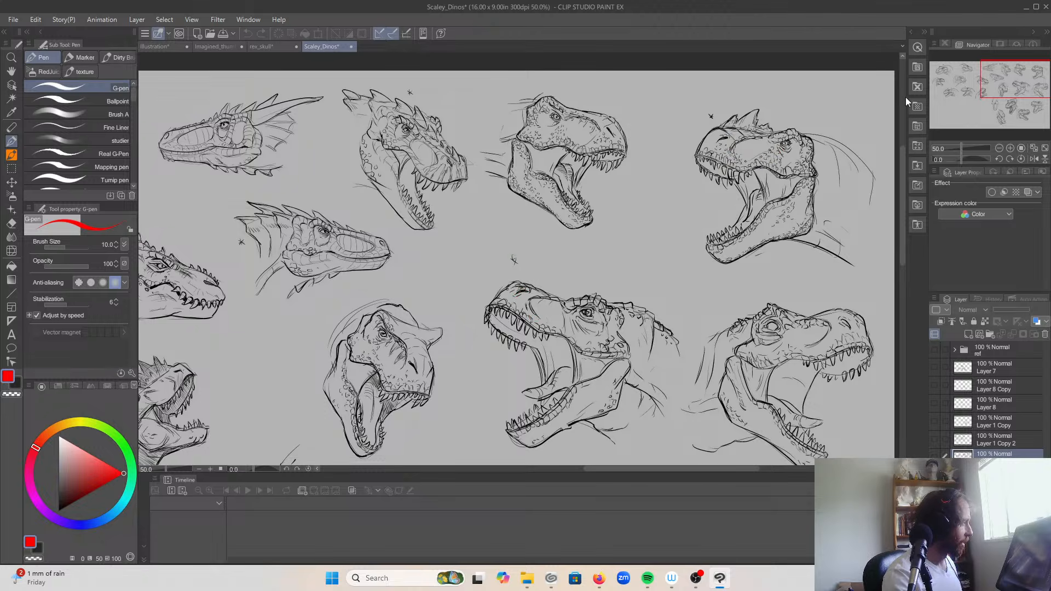
pyautogui.moveTo(998, 86); pyautogui.dragTo(996, 90)
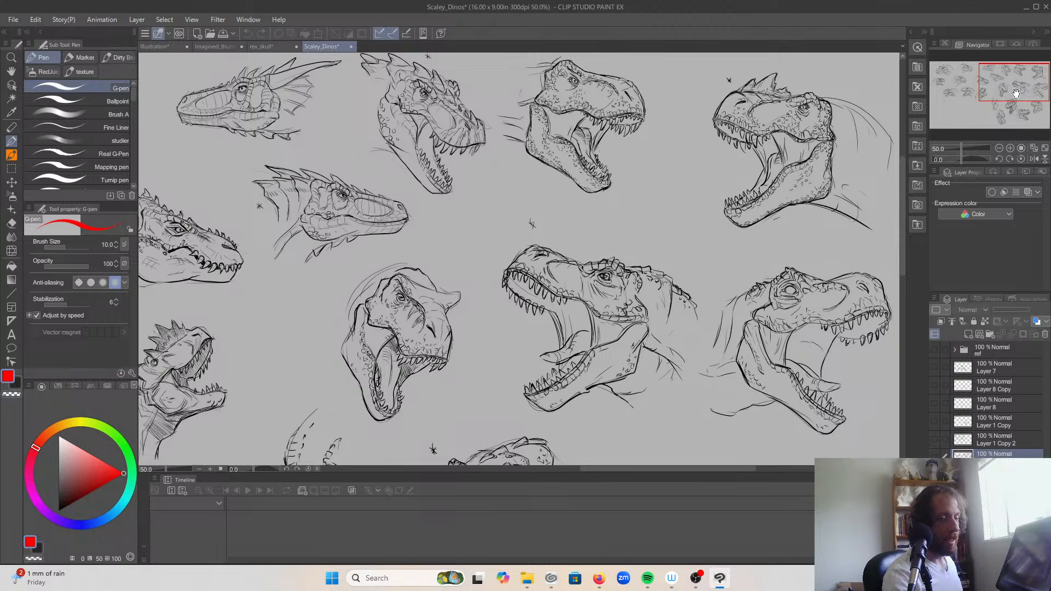
pyautogui.moveTo(1016, 93); pyautogui.dragTo(1013, 116)
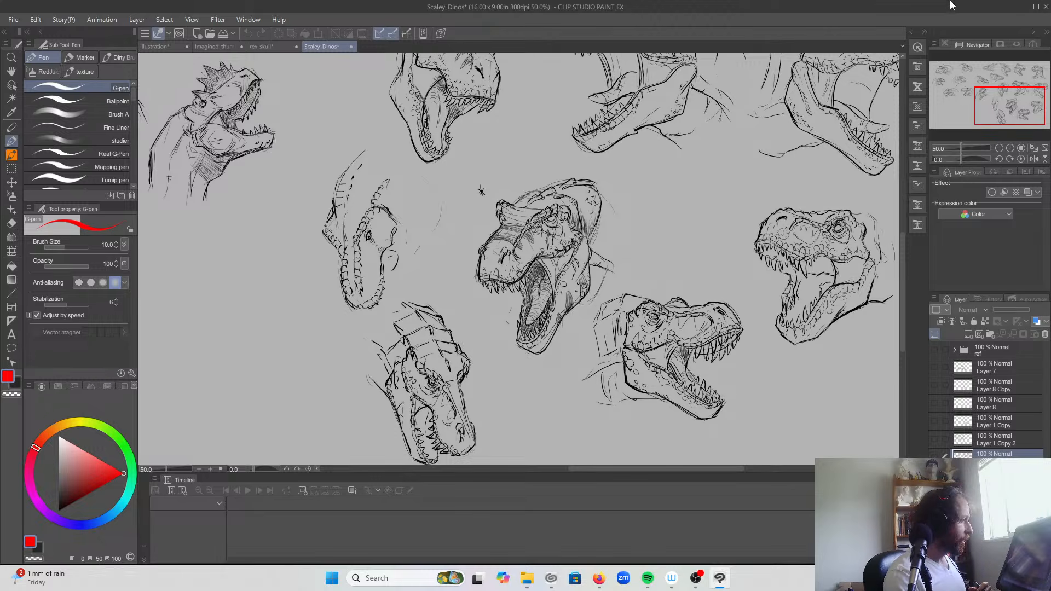
pyautogui.moveTo(984, 108); pyautogui.dragTo(975, 88)
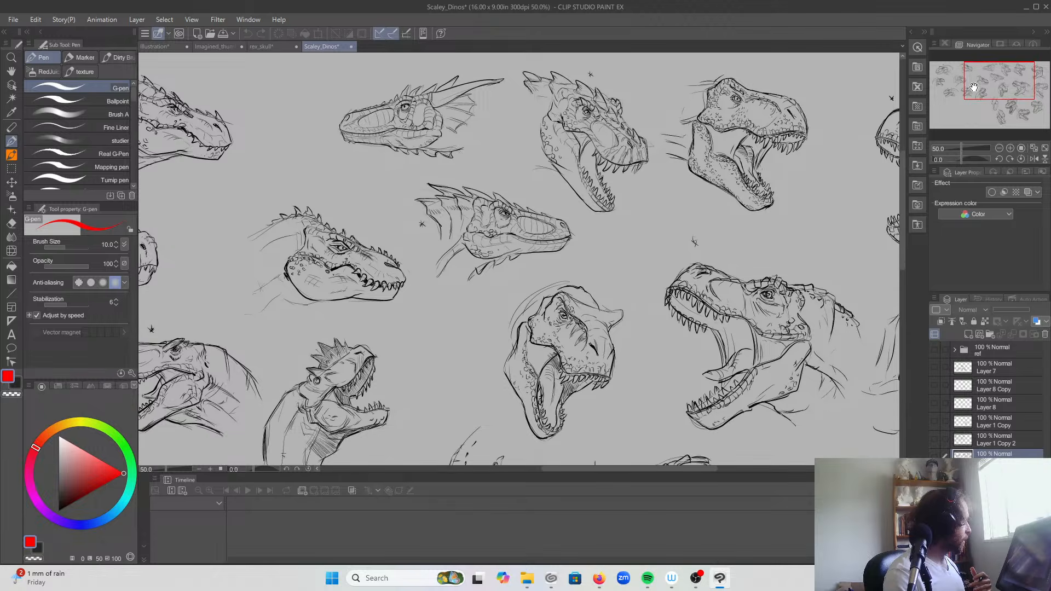
# Step: Switch to the Imagined_thumb_youtube.jpg document with the three-stage dinosaur head progression
pyautogui.click(212, 46)
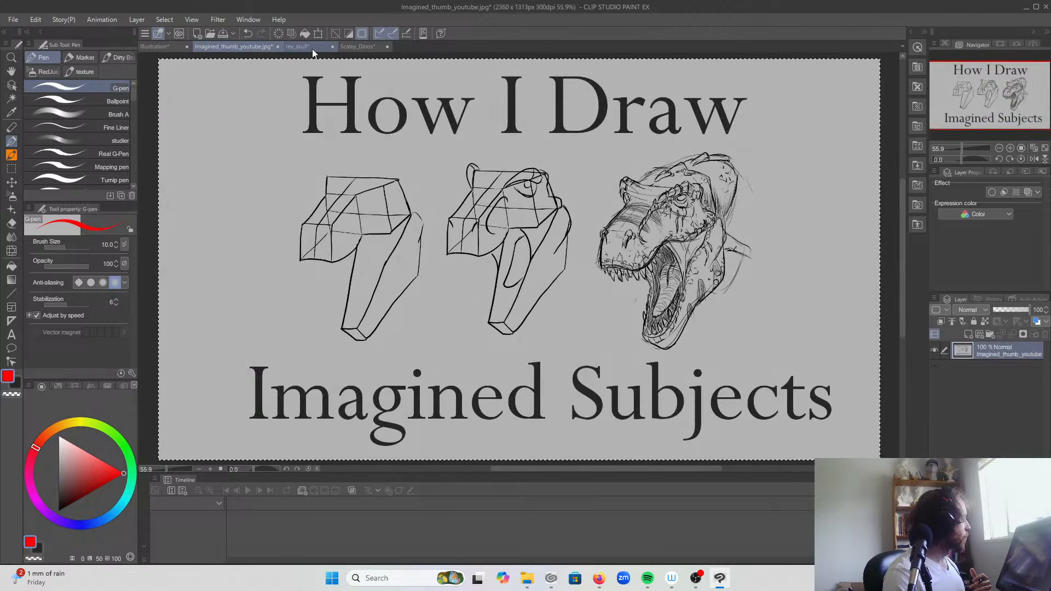
# Step: Check the boxed skull constructions in rex_skull, and clear the selection around the Imagined_thumb_youtube.jpg canvas
pyautogui.click(312, 48)
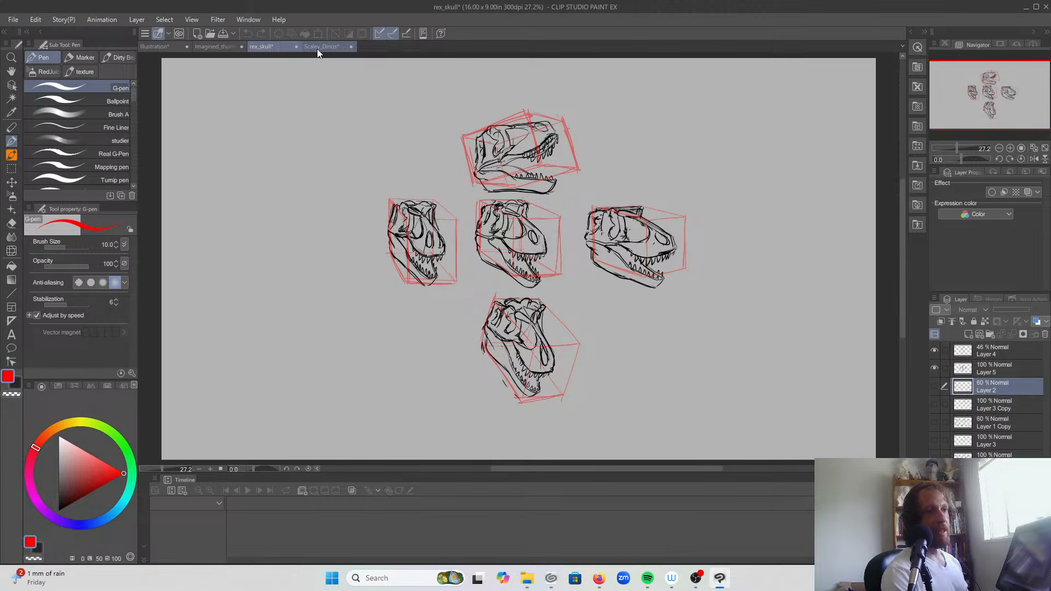
pyautogui.click(227, 48)
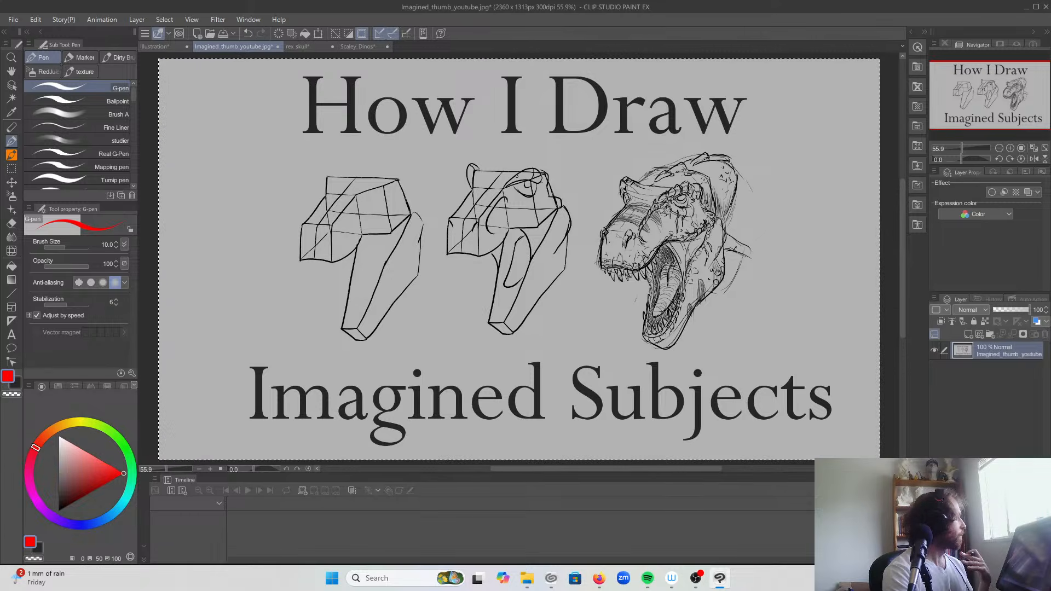
pyautogui.click(332, 33)
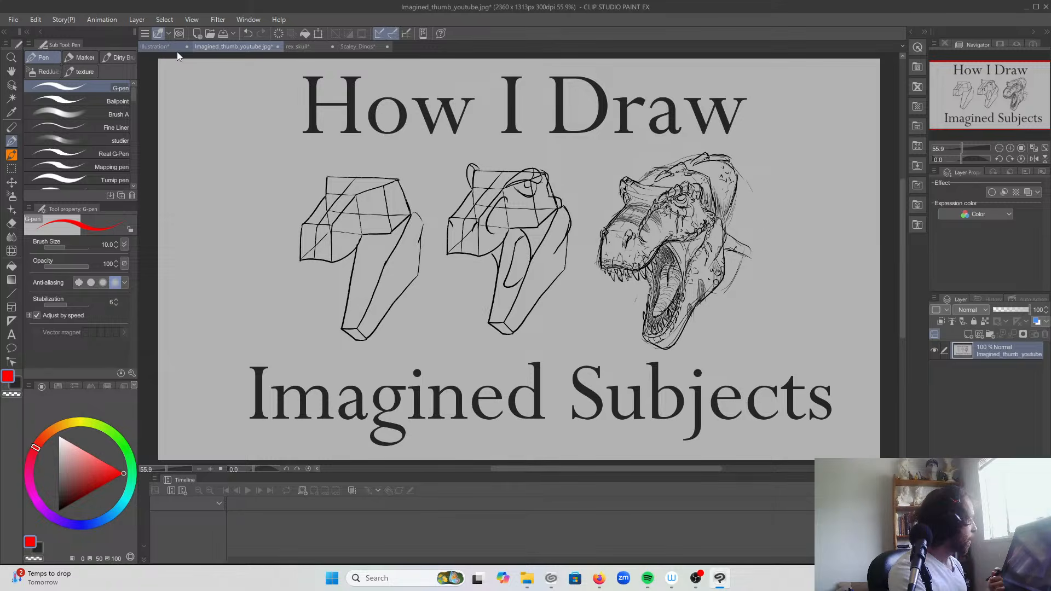
# Step: In rex_skull, hide Layer 4 and Layer 5 and show the red box forms on Layer 3 Copy with the skull drawings on Layer 1 Copy
pyautogui.click(311, 47)
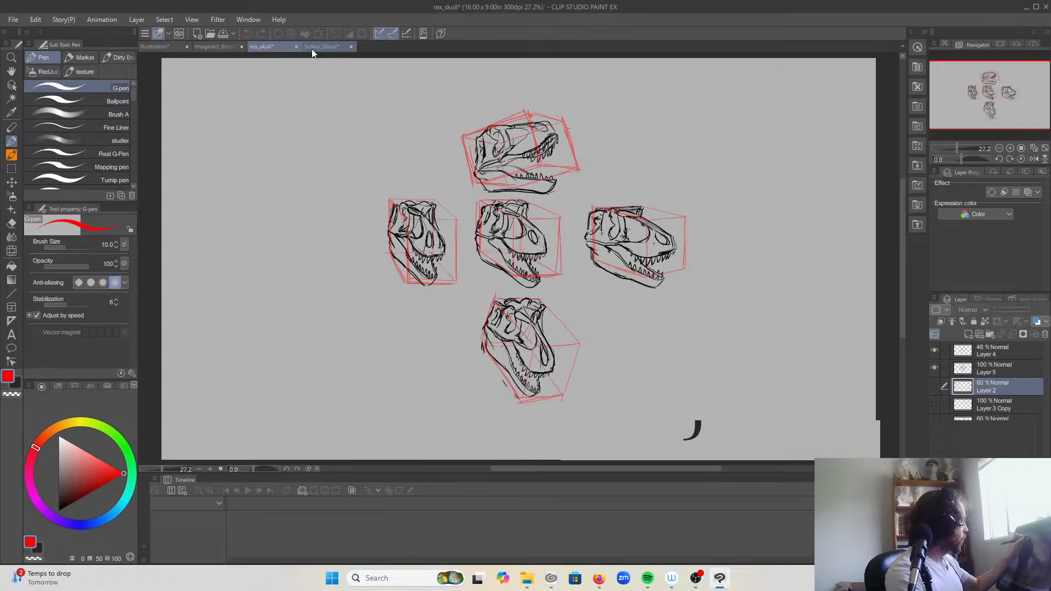
pyautogui.click(935, 404)
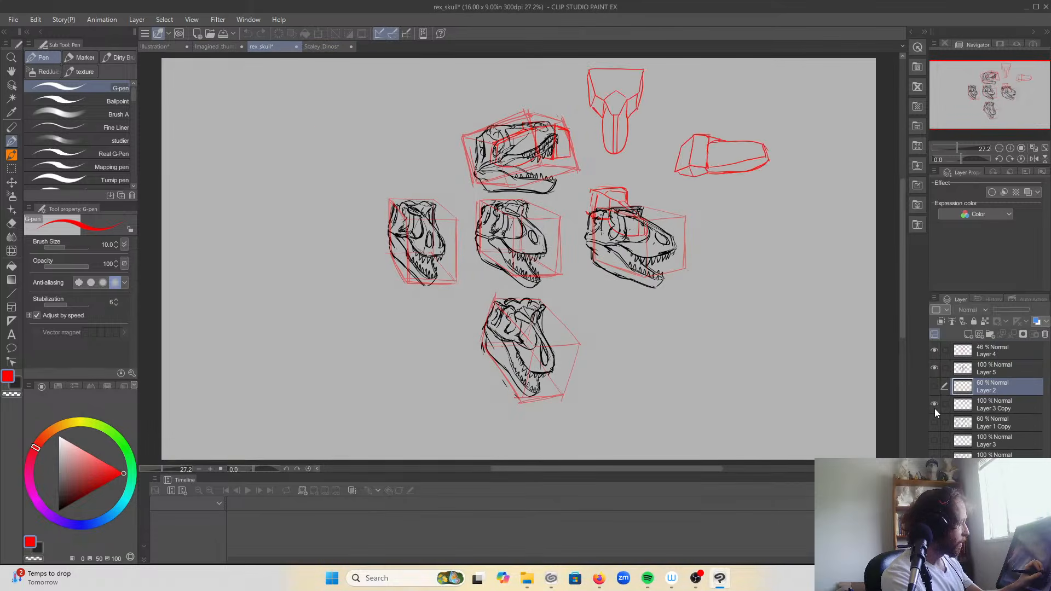
pyautogui.click(934, 366)
pyautogui.click(934, 351)
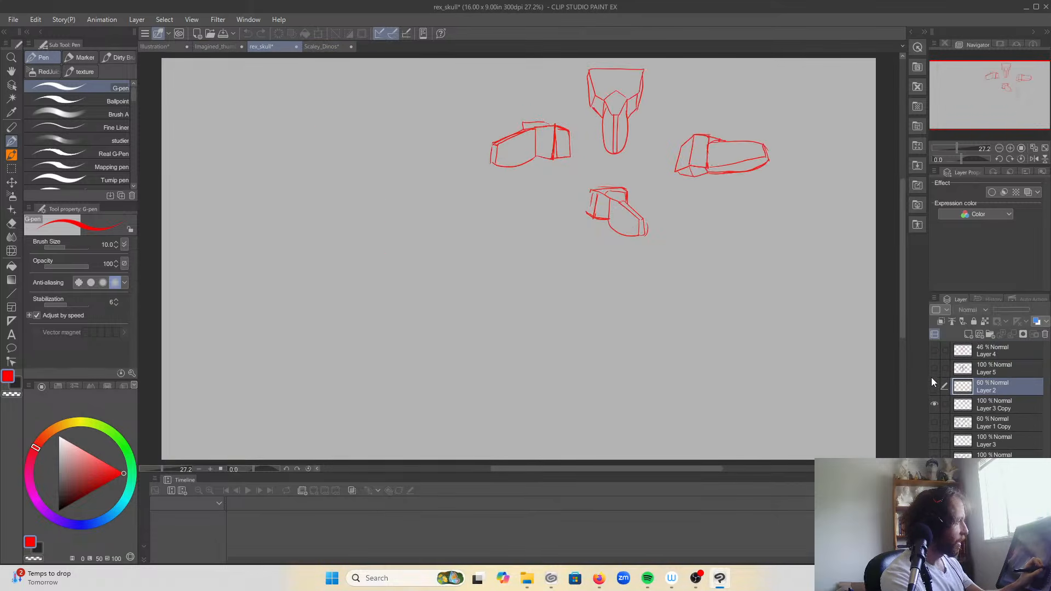
pyautogui.click(935, 422)
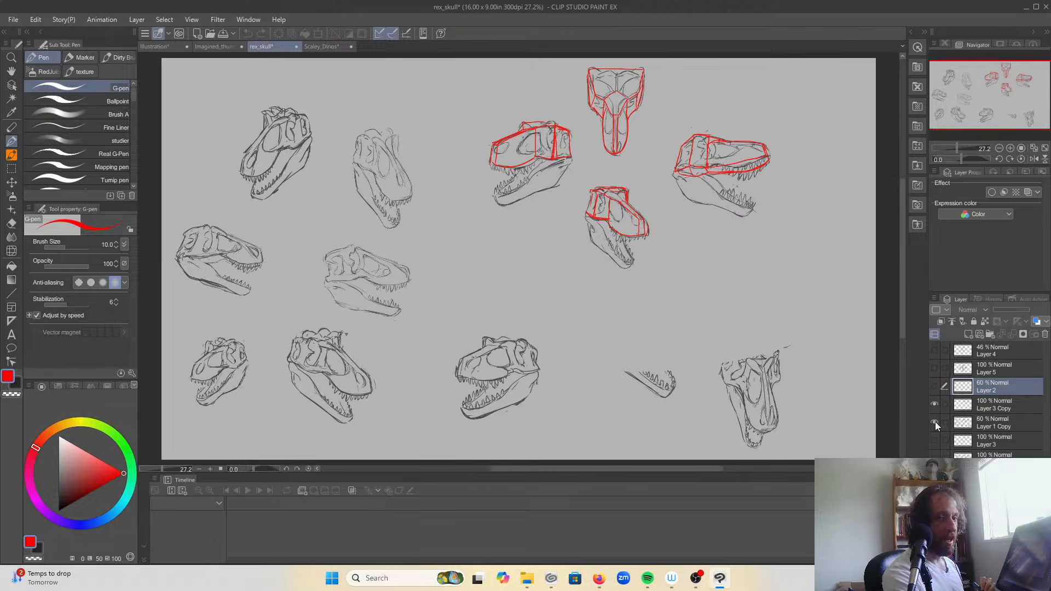
# Step: Examine the four red-boxed skulls in the upper right of the sheet up close, and return to the Imagined_thumb_youtube.jpg document
pyautogui.click(1010, 148)
pyautogui.moveTo(1008, 127); pyautogui.dragTo(1004, 82)
pyautogui.click(1010, 148)
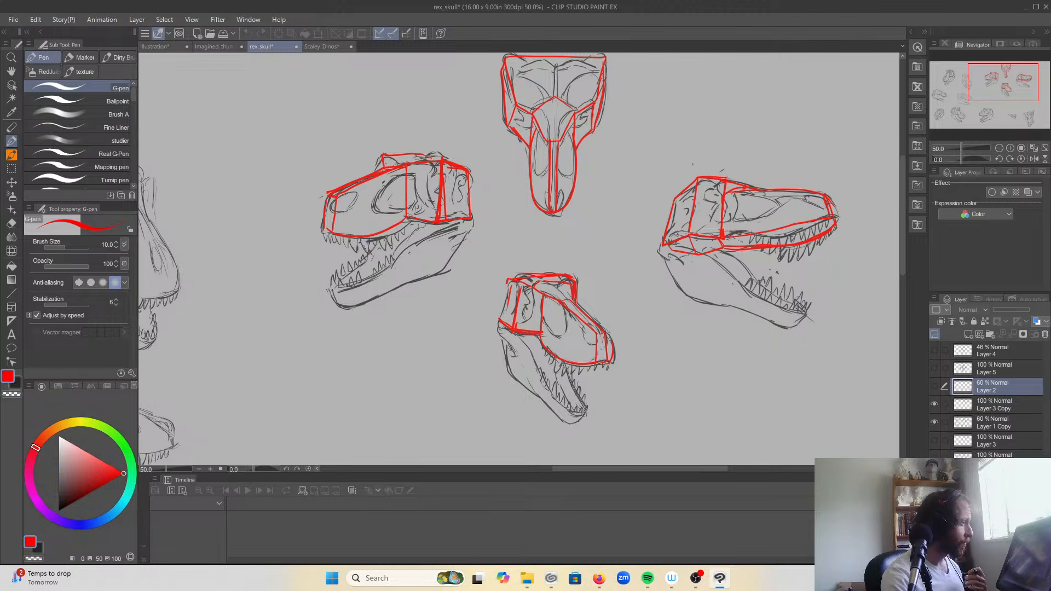
pyautogui.click(1000, 148)
pyautogui.click(1000, 148)
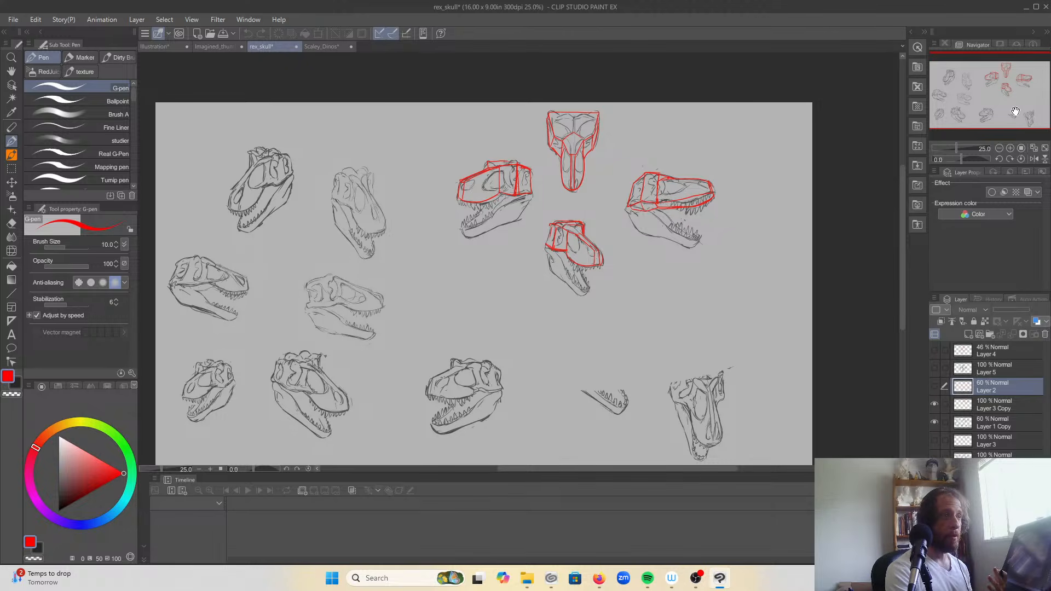
pyautogui.click(209, 45)
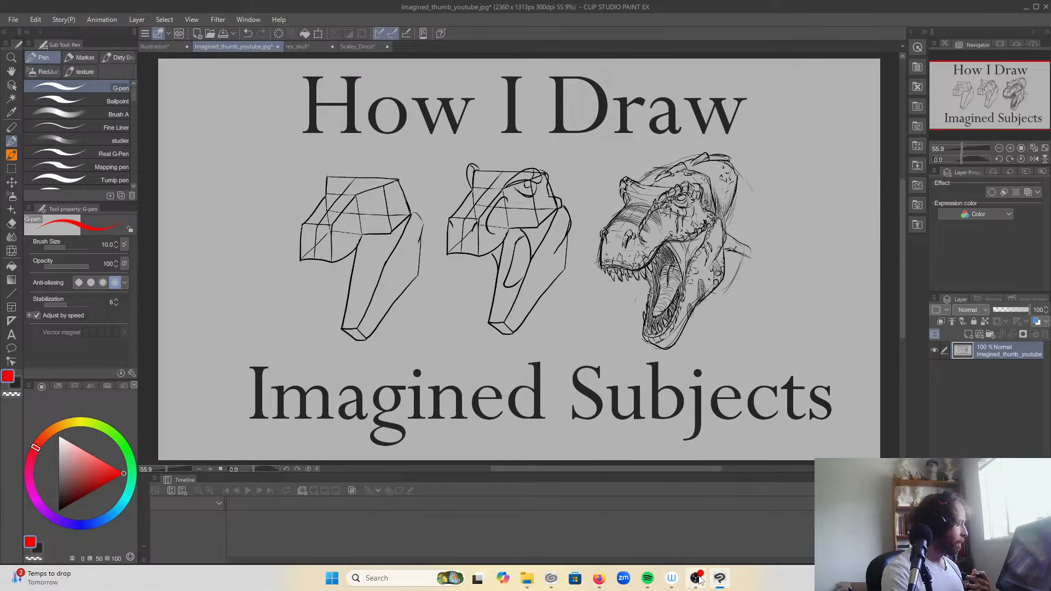
# Step: View the pen sketch photo 20260128_124003.jpg, and close it along with 20260128_123946.jpg and 20251107_211538.jpg
pyautogui.click(720, 578)
pyautogui.click(721, 578)
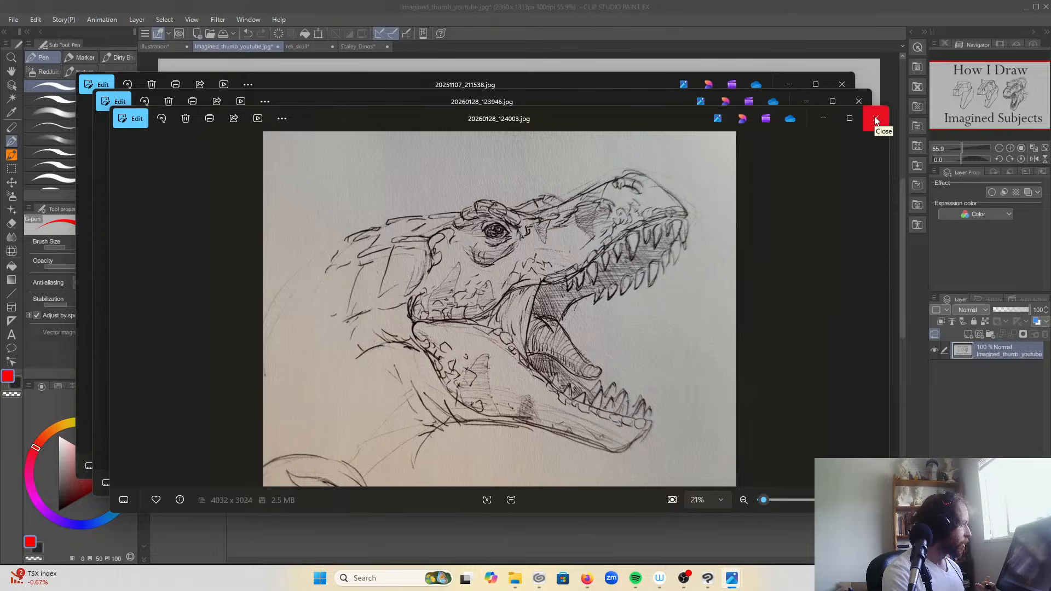
pyautogui.hotkey('alt', 'Tab')
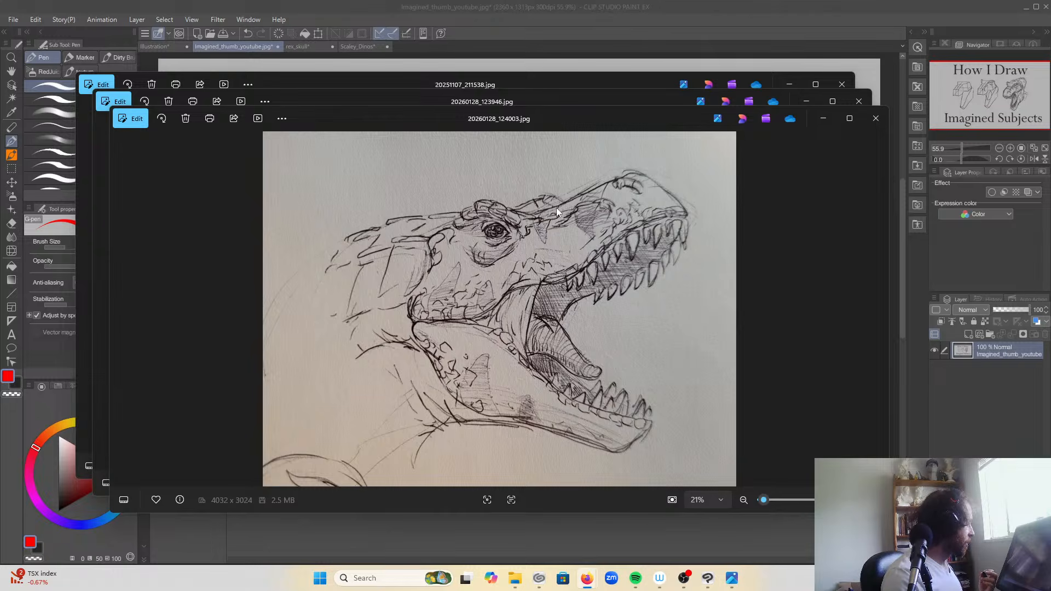
pyautogui.click(876, 118)
pyautogui.click(859, 102)
pyautogui.click(842, 82)
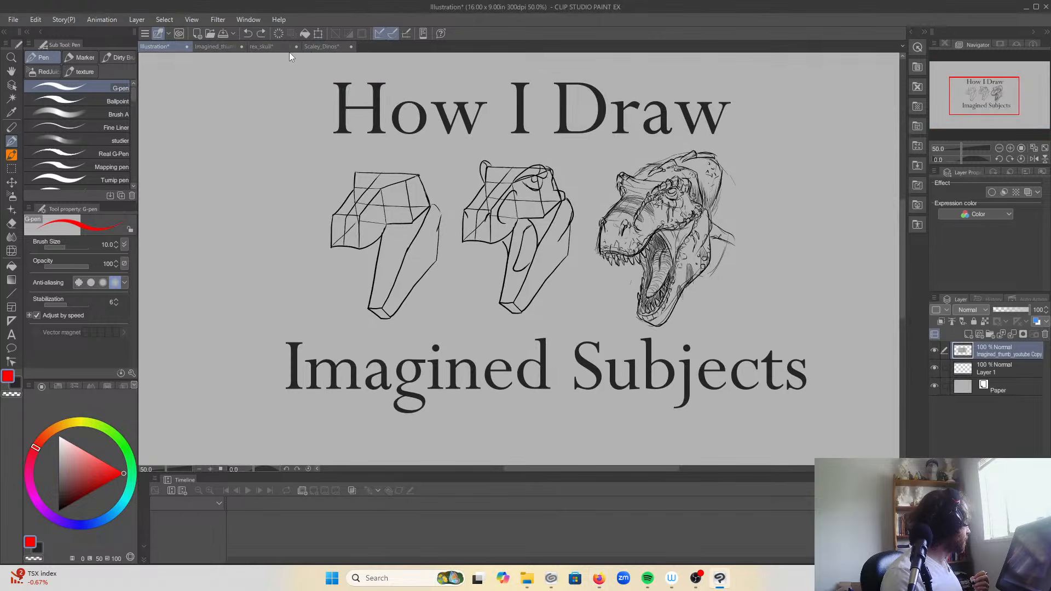
# Step: Glance at the rex_skull sheet, and examine the dinosaur heads in the middle and lower part of the Scaley_Dinos sheet
pyautogui.click(273, 48)
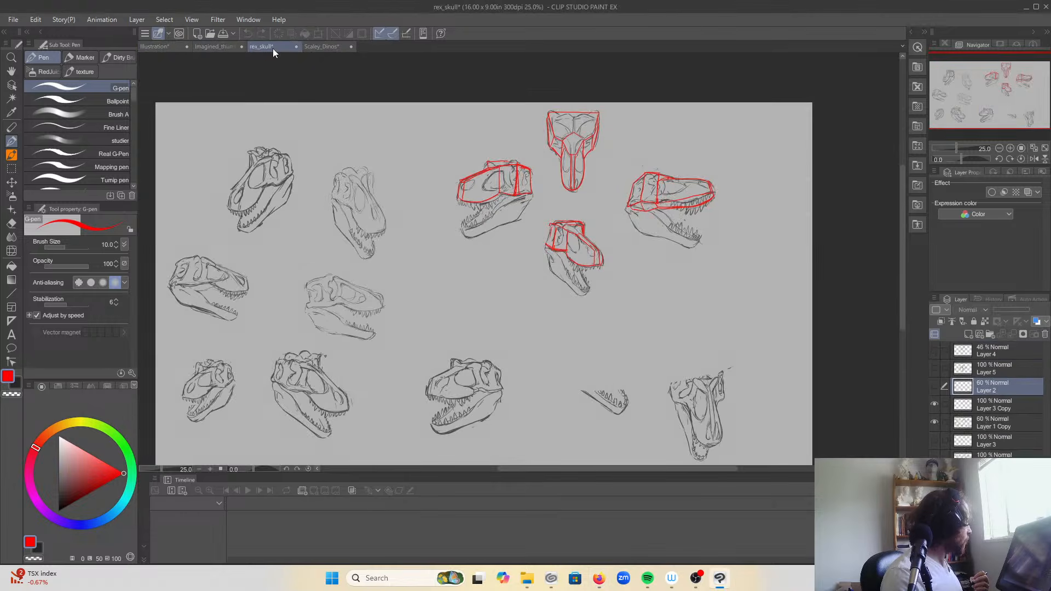
pyautogui.click(320, 47)
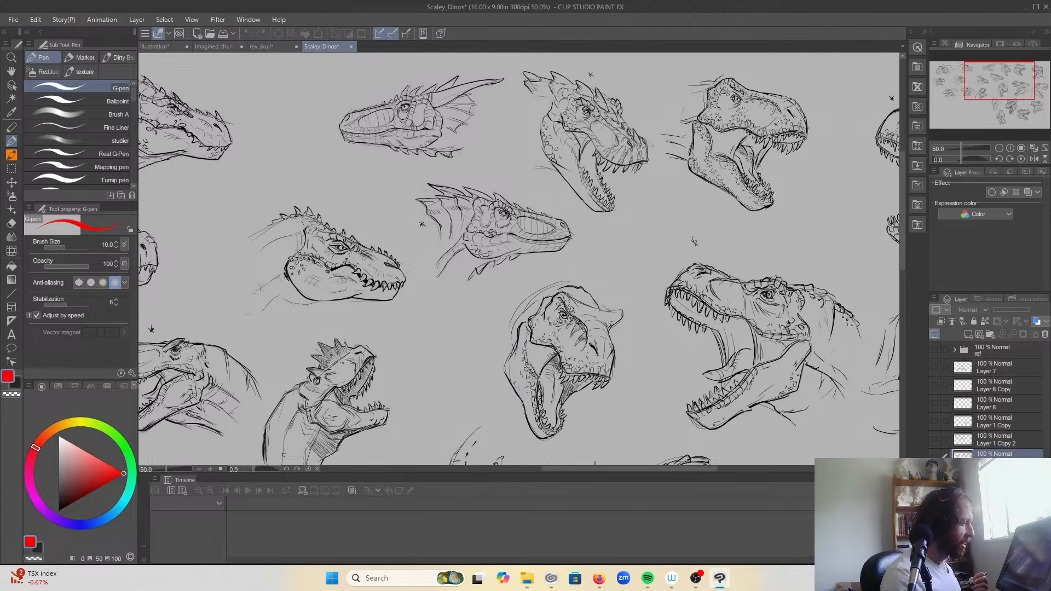
pyautogui.moveTo(984, 87)
pyautogui.mouseDown()
pyautogui.moveTo(979, 118)
pyautogui.moveTo(987, 108)
pyautogui.mouseUp()
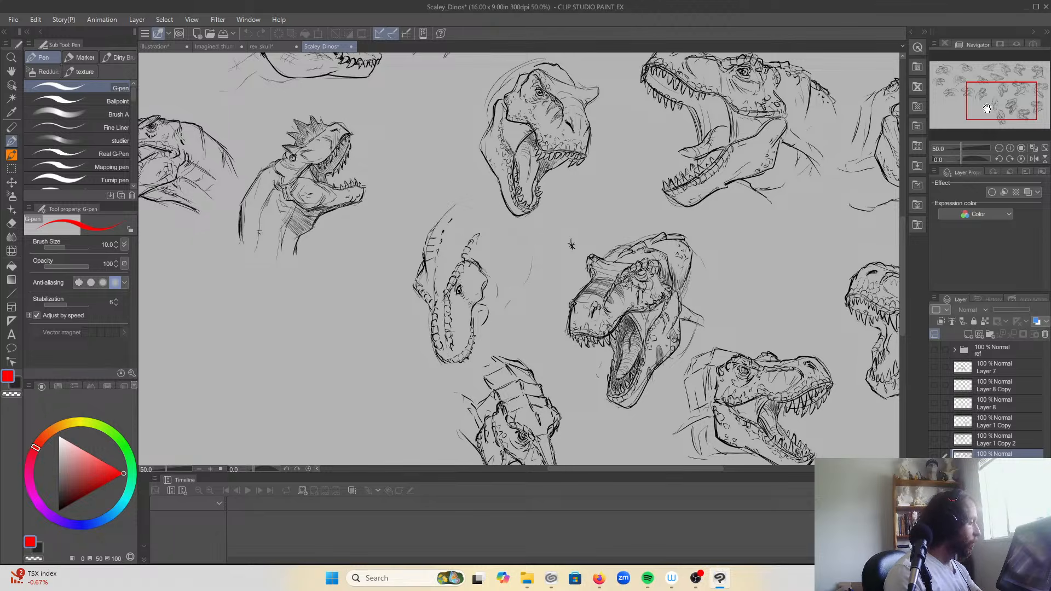
pyautogui.moveTo(1015, 101); pyautogui.dragTo(1003, 92)
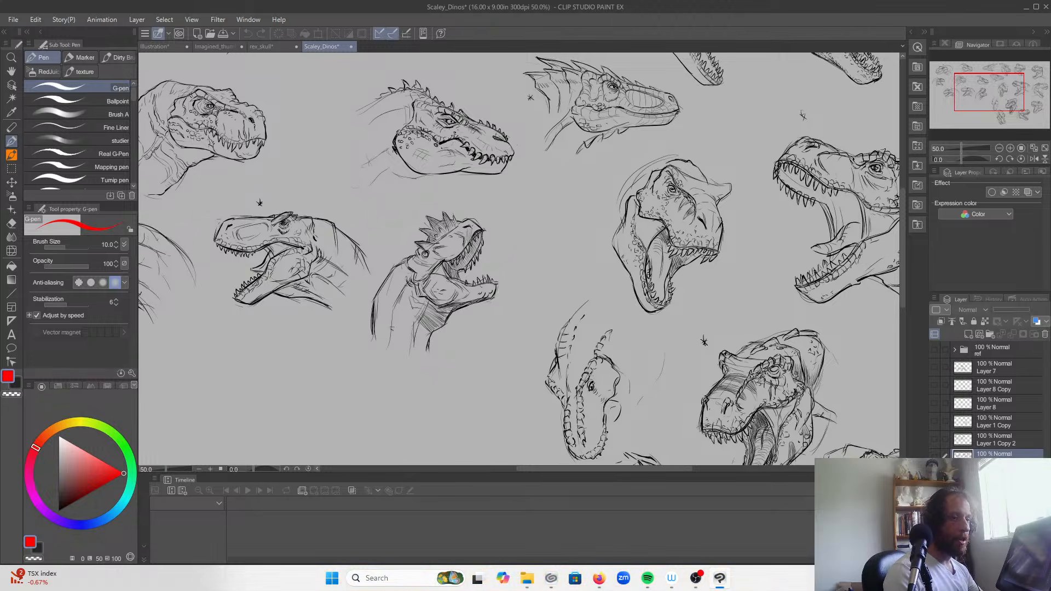
# Step: View the crocodile photo and line study in the gator video in Media Player, and close the player
pyautogui.hotkey('alt', 'Tab')
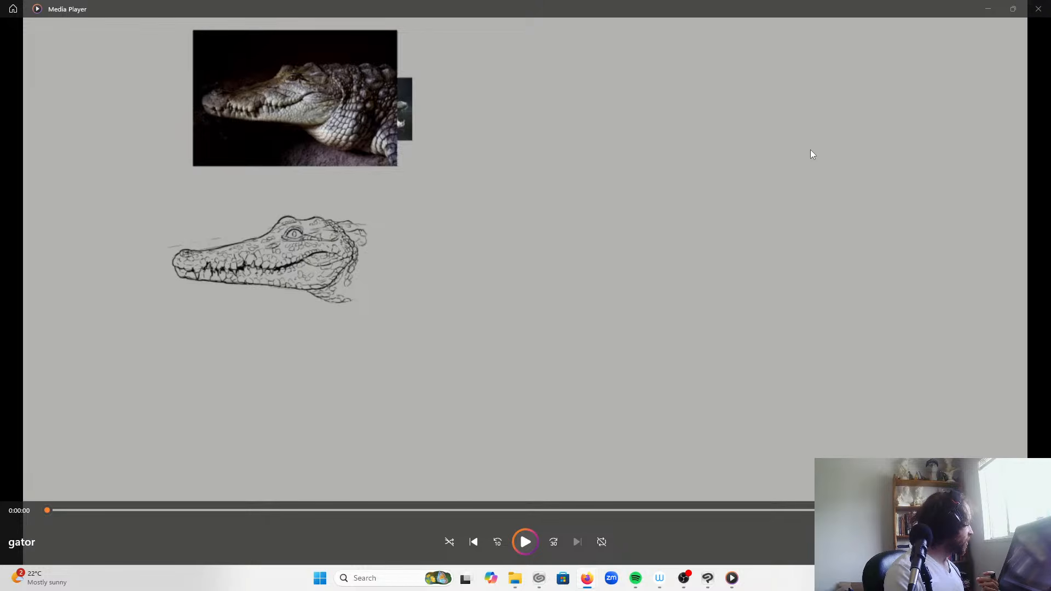
pyautogui.click(1035, 8)
pyautogui.moveTo(1035, 8)
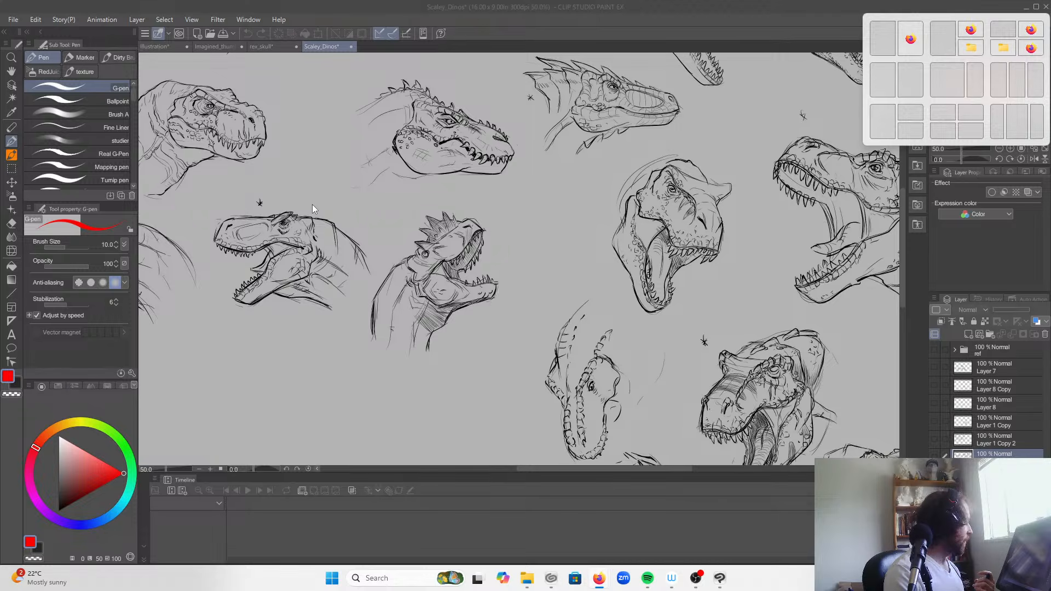
# Step: Return to the Imagined_thumb_youtube.jpg document with the three-stage head progression, and open File Explorer
pyautogui.click(207, 47)
pyautogui.click(149, 46)
pyautogui.click(200, 47)
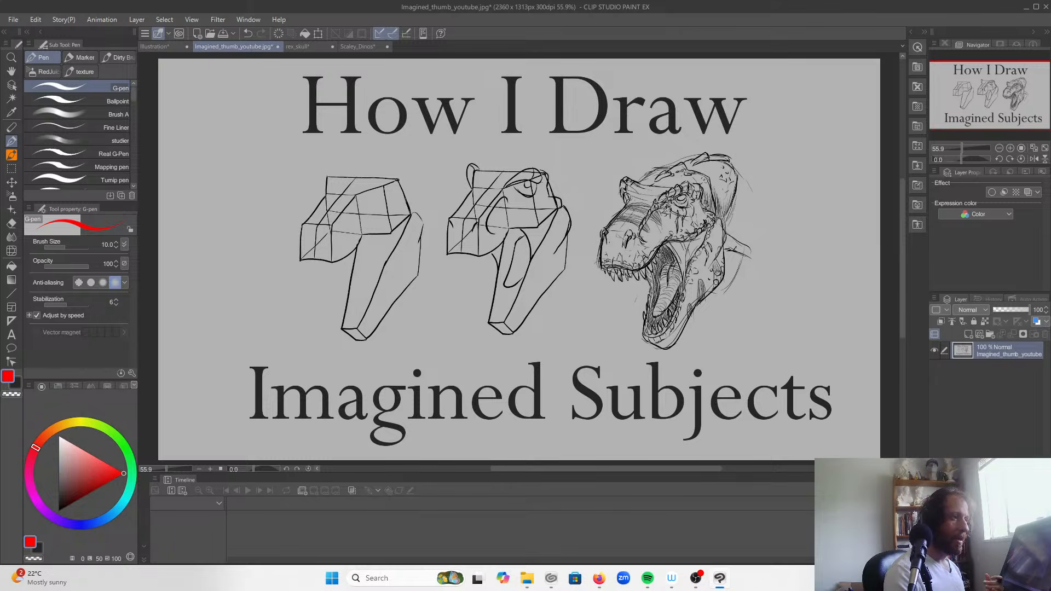
pyautogui.click(525, 580)
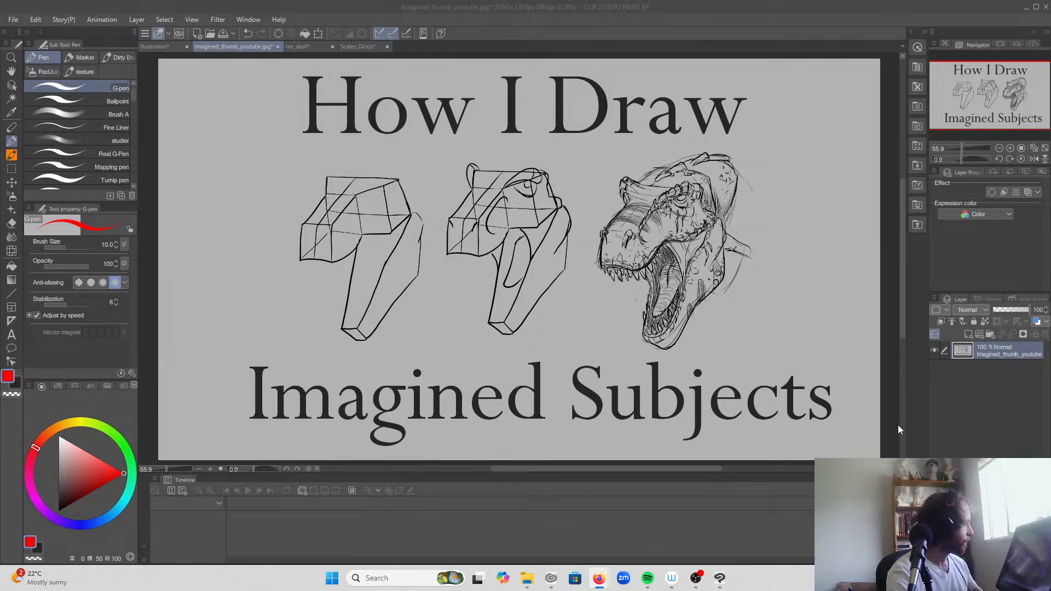
# Step: Hide the Imagined_thumb_youtube Copy layer in the Illustration document, and show the ref folder's reference images in Scaley_Dinos
pyautogui.click(171, 48)
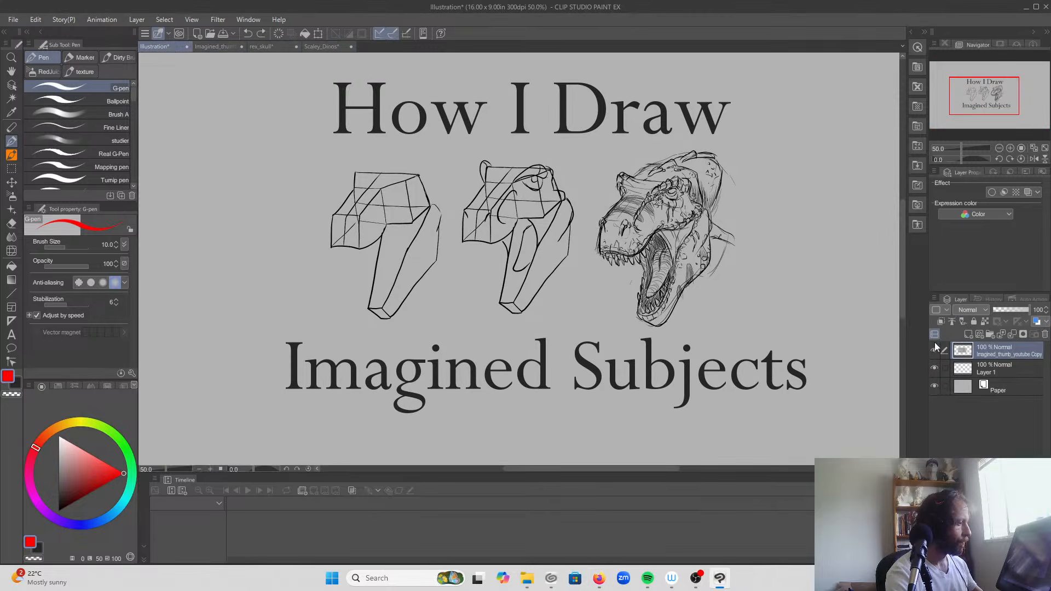
pyautogui.click(935, 351)
pyautogui.click(322, 46)
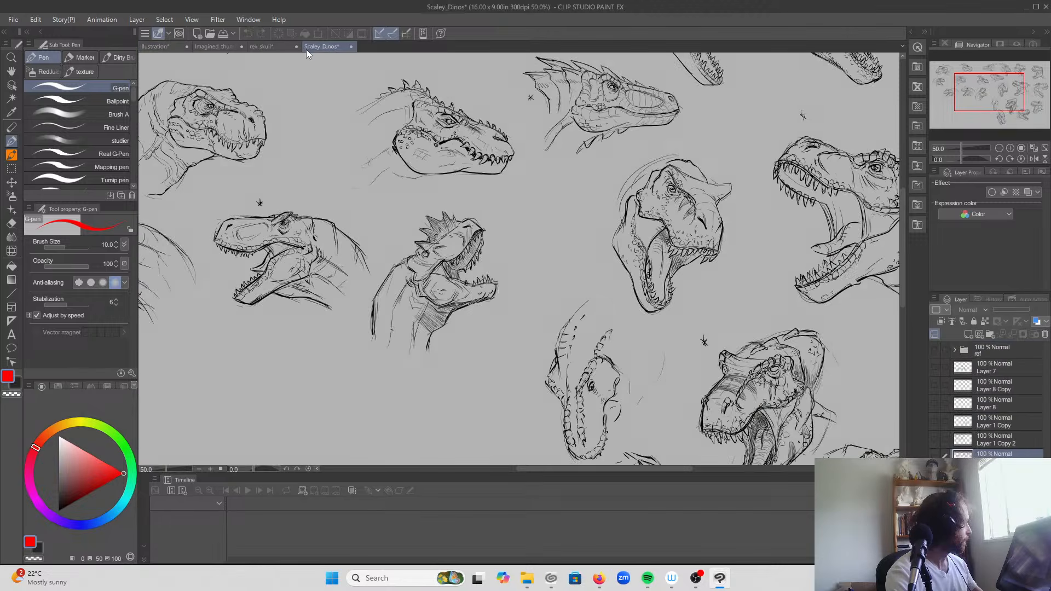
pyautogui.click(935, 350)
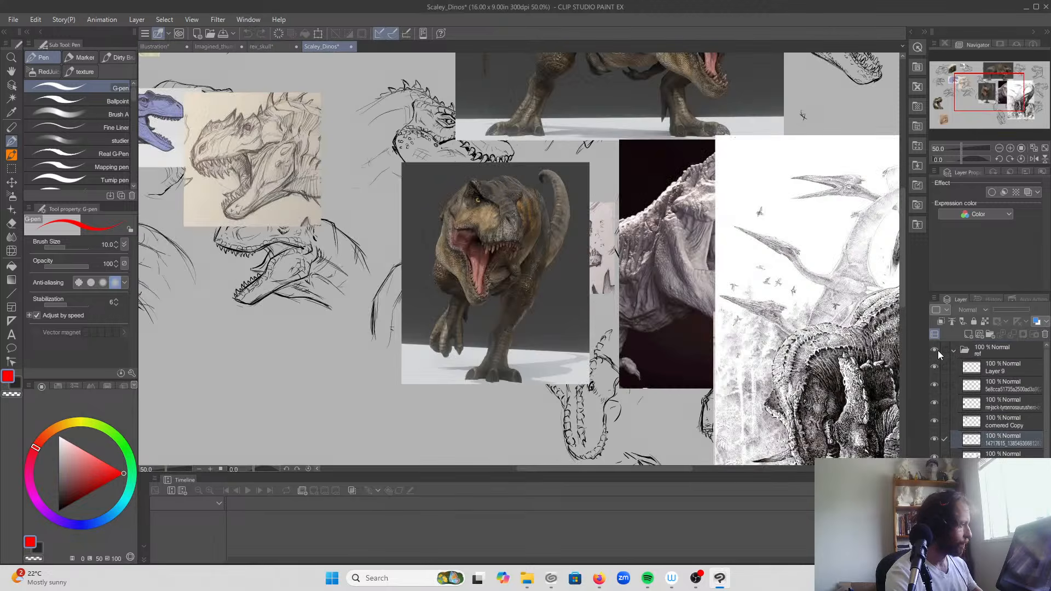
pyautogui.moveTo(994, 94)
pyautogui.mouseDown()
pyautogui.moveTo(982, 82)
pyautogui.moveTo(965, 87)
pyautogui.mouseUp()
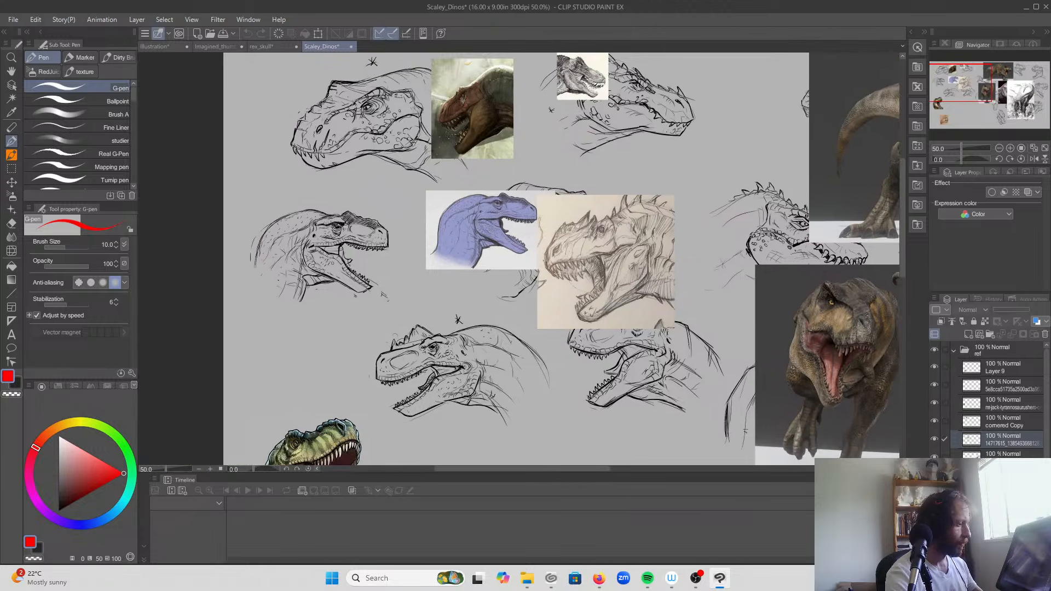
# Step: Find the layer holding the painted brown dinosaur head in the ref folder, and copy that layer, cornered Copy
pyautogui.click(988, 383)
pyautogui.click(939, 386)
pyautogui.click(939, 386)
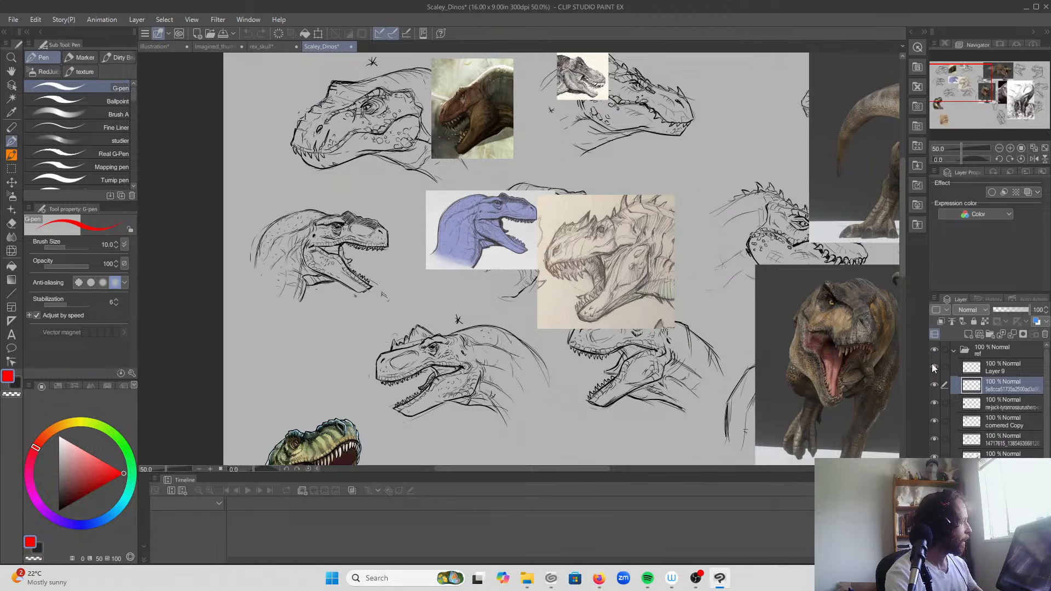
pyautogui.click(935, 402)
pyautogui.click(935, 403)
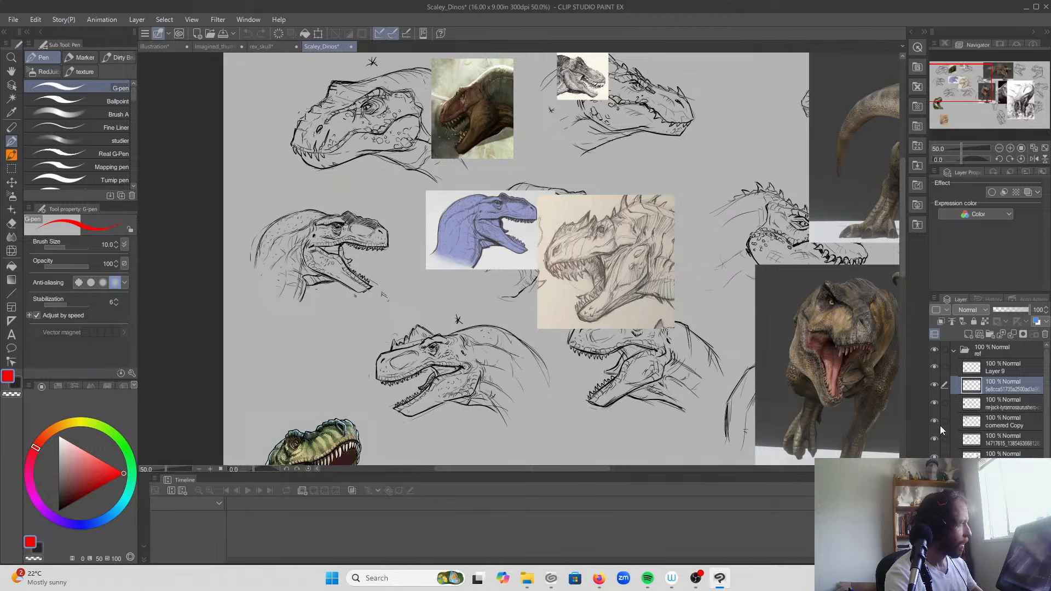
pyautogui.click(942, 423)
pyautogui.click(936, 421)
pyautogui.click(937, 421)
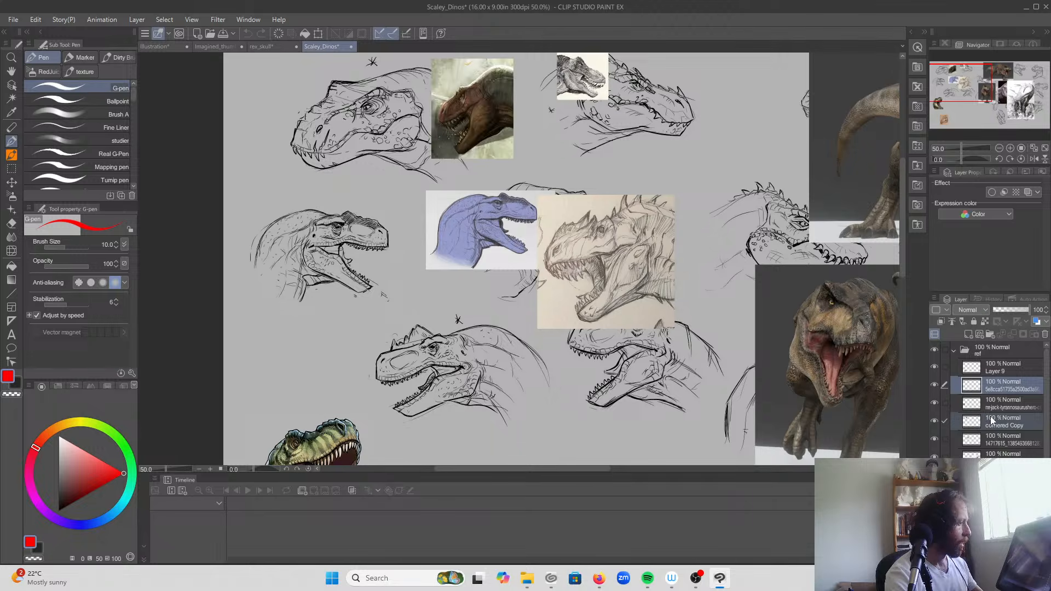
pyautogui.click(992, 418)
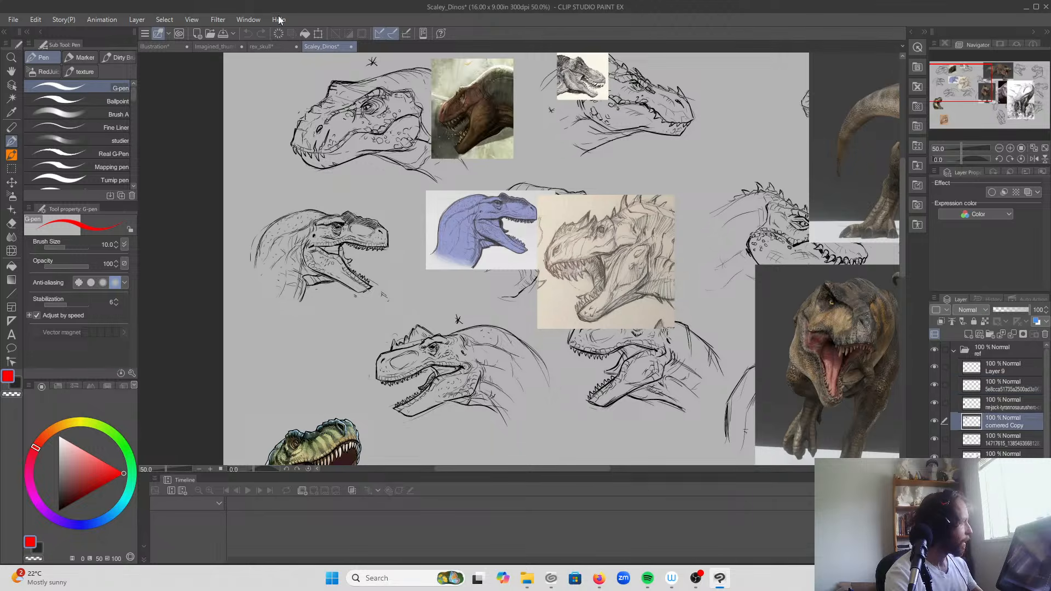
pyautogui.click(35, 21)
pyautogui.click(67, 79)
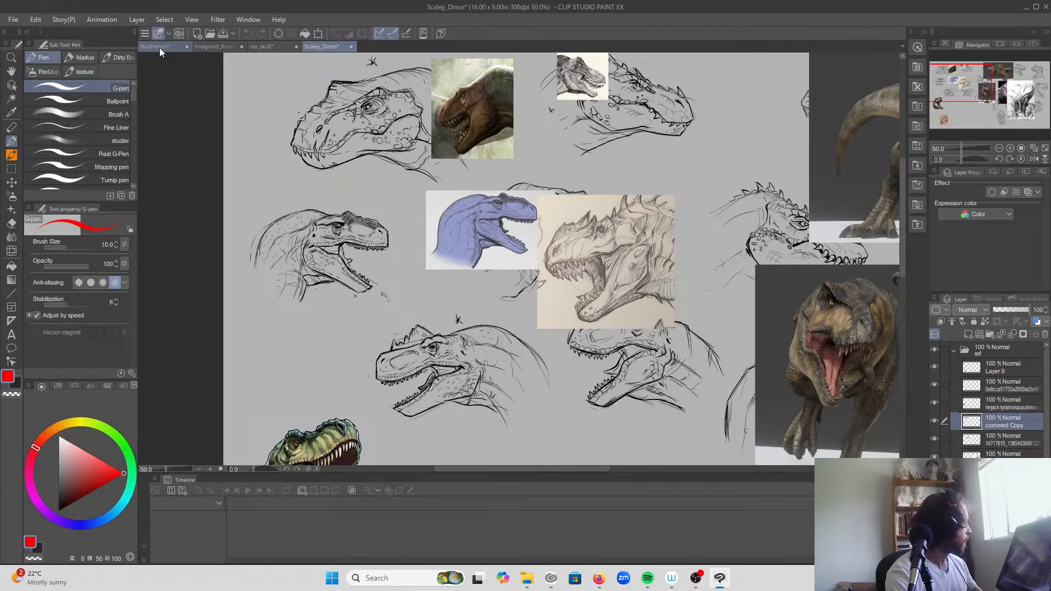
# Step: Paste the painted dinosaur head reference into the Illustration document
pyautogui.click(157, 47)
pyautogui.click(35, 21)
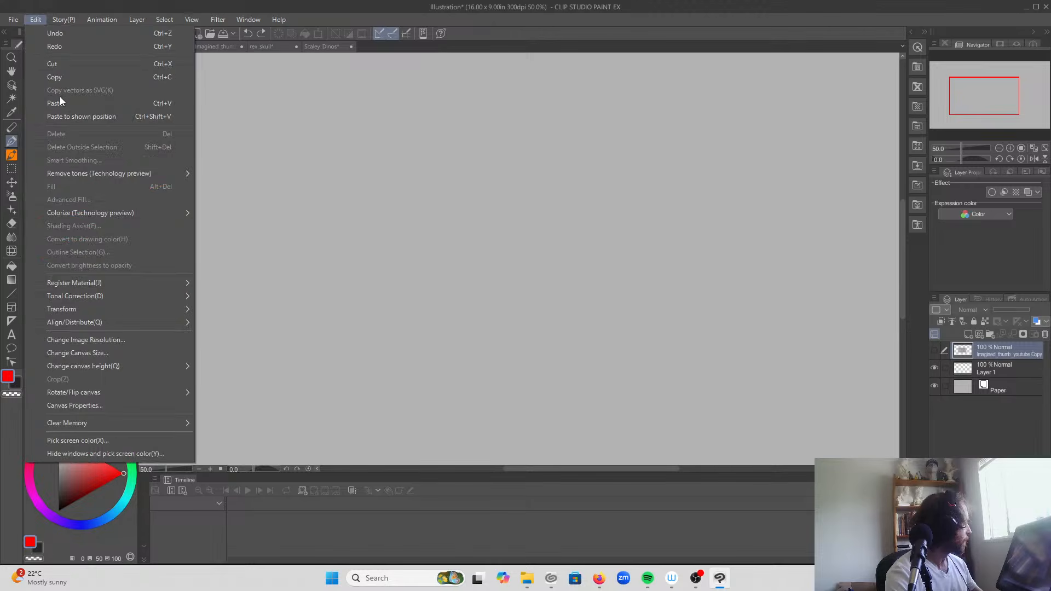
pyautogui.click(60, 103)
pyautogui.moveTo(976, 102); pyautogui.dragTo(964, 88)
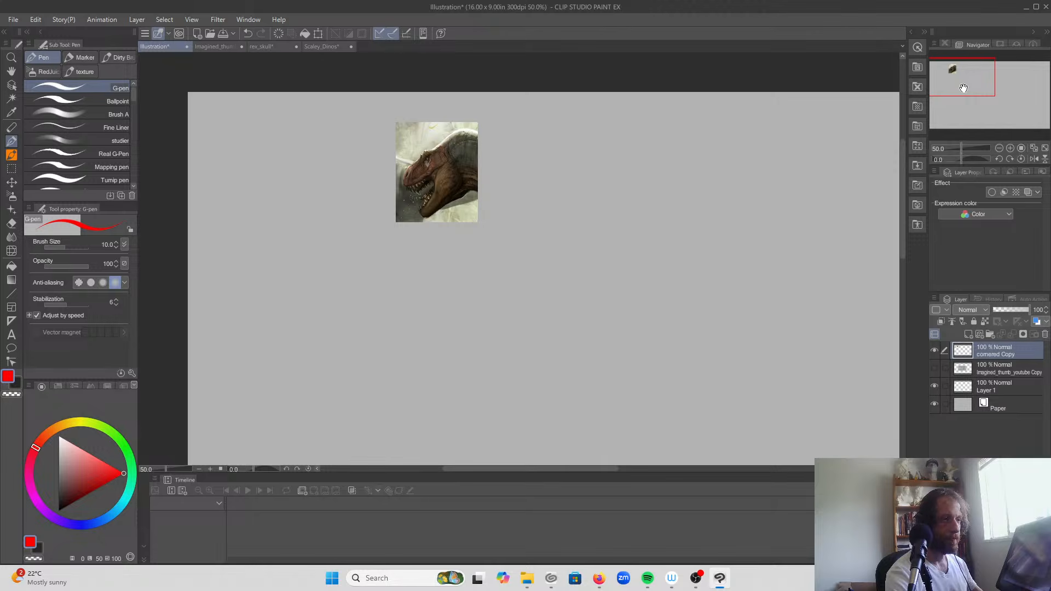
# Step: On a new layer above the painted head reference, sketch a red parallelogram in perspective as the top face of a box
pyautogui.click(970, 335)
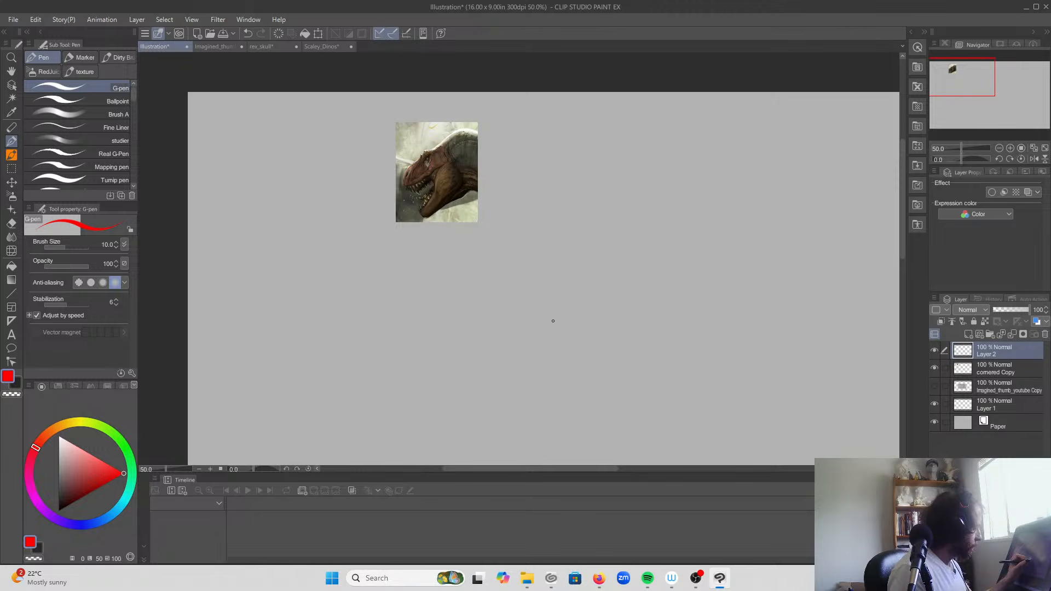
pyautogui.moveTo(671, 347); pyautogui.dragTo(403, 329)
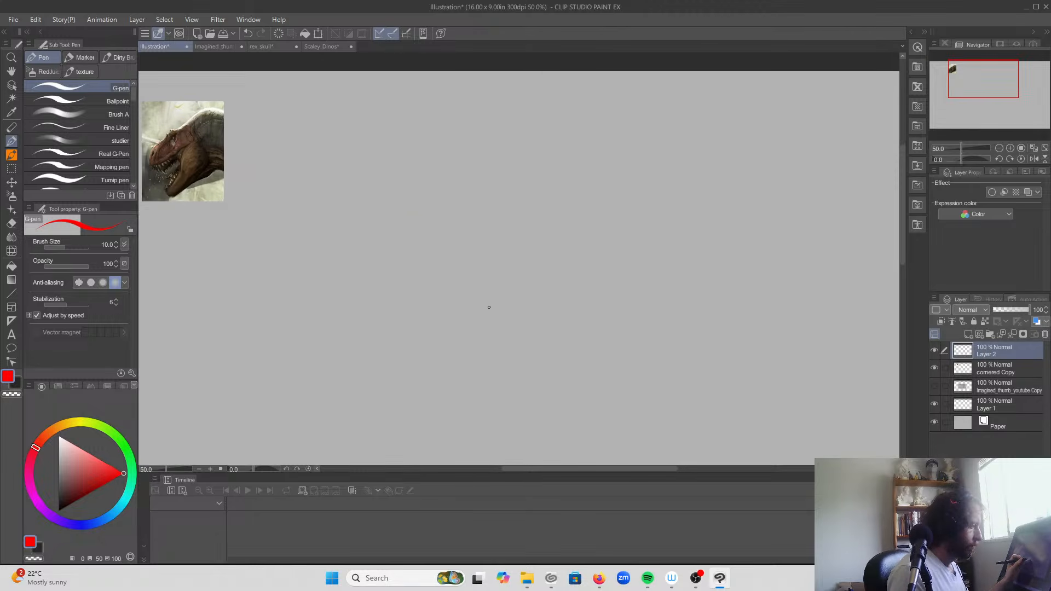
pyautogui.moveTo(501, 290); pyautogui.dragTo(593, 281)
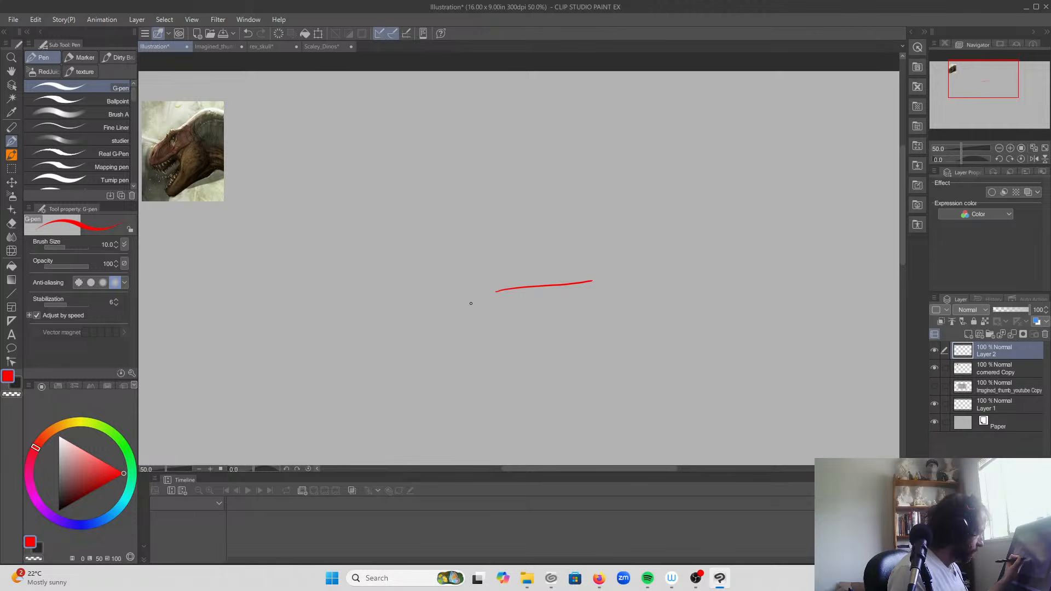
pyautogui.moveTo(495, 290)
pyautogui.mouseDown()
pyautogui.moveTo(402, 223)
pyautogui.moveTo(491, 217)
pyautogui.moveTo(599, 277)
pyautogui.mouseUp()
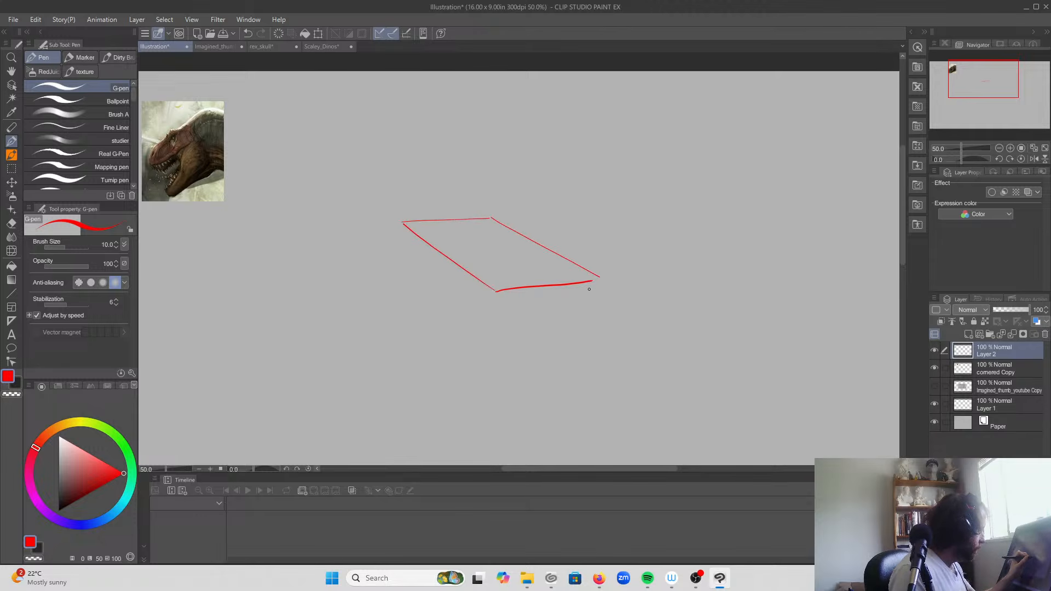
pyautogui.moveTo(514, 290); pyautogui.dragTo(589, 283)
# Step: Sketch the vertical and lower edges in red below the top face to complete a see-through perspective box
pyautogui.moveTo(563, 340)
pyautogui.mouseDown()
pyautogui.moveTo(559, 315)
pyautogui.moveTo(570, 288)
pyautogui.mouseUp()
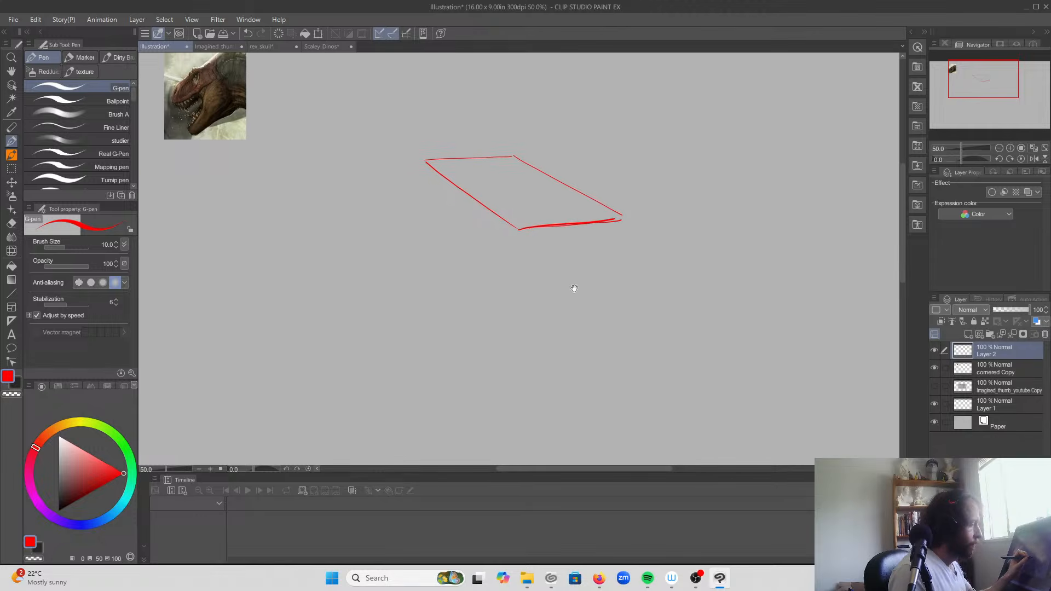
pyautogui.moveTo(623, 220); pyautogui.dragTo(619, 323)
pyautogui.moveTo(518, 230)
pyautogui.mouseDown()
pyautogui.moveTo(516, 351)
pyautogui.moveTo(594, 339)
pyautogui.moveTo(619, 313)
pyautogui.moveTo(623, 242)
pyautogui.mouseUp()
pyautogui.moveTo(515, 349)
pyautogui.mouseDown()
pyautogui.moveTo(429, 279)
pyautogui.moveTo(418, 186)
pyautogui.moveTo(423, 277)
pyautogui.mouseUp()
pyautogui.moveTo(424, 207); pyautogui.dragTo(423, 250)
pyautogui.moveTo(513, 155); pyautogui.dragTo(511, 262)
pyautogui.moveTo(616, 332); pyautogui.dragTo(513, 266)
pyautogui.moveTo(435, 269)
pyautogui.mouseDown()
pyautogui.moveTo(505, 266)
pyautogui.moveTo(419, 269)
pyautogui.moveTo(437, 282)
pyautogui.moveTo(420, 270)
pyautogui.moveTo(422, 167)
pyautogui.mouseUp()
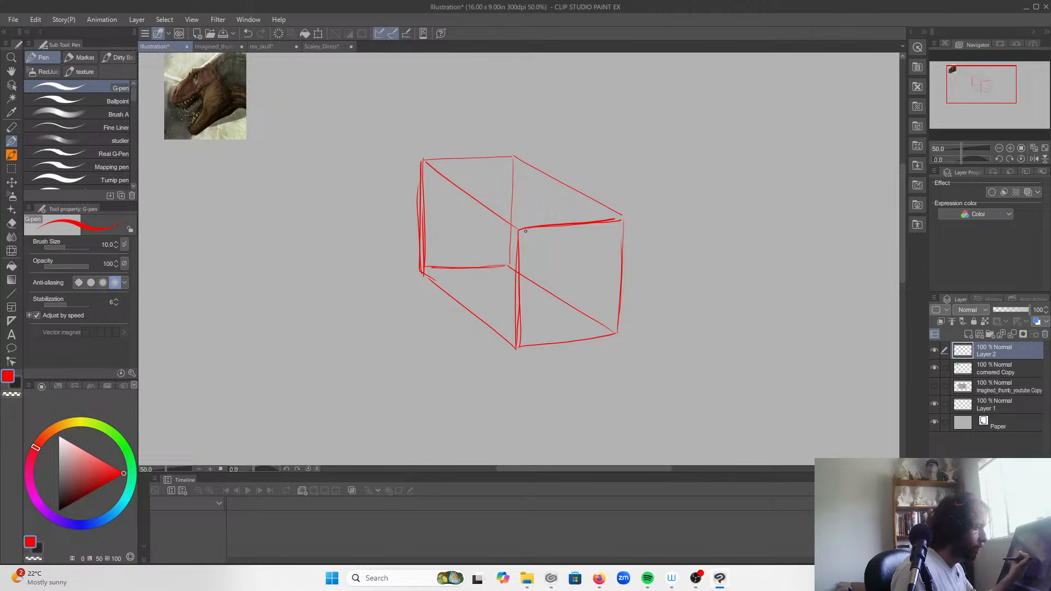
# Step: Lower the box layer's opacity to 42% and prepare a new layer directly beneath it for drawing in the dark colour
pyautogui.moveTo(1013, 305); pyautogui.dragTo(1011, 310)
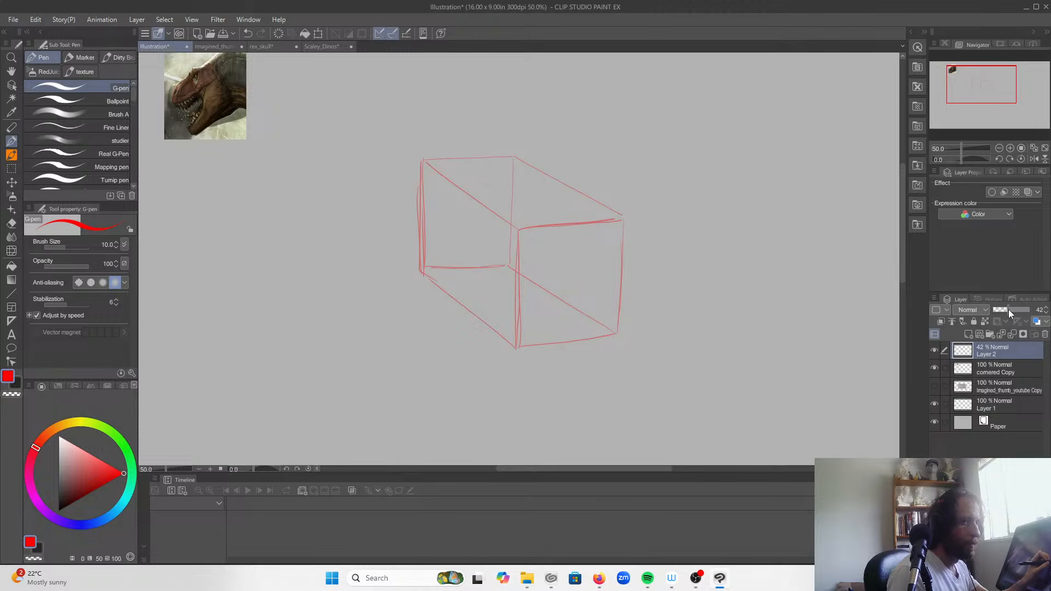
pyautogui.click(985, 373)
pyautogui.click(969, 336)
pyautogui.click(19, 385)
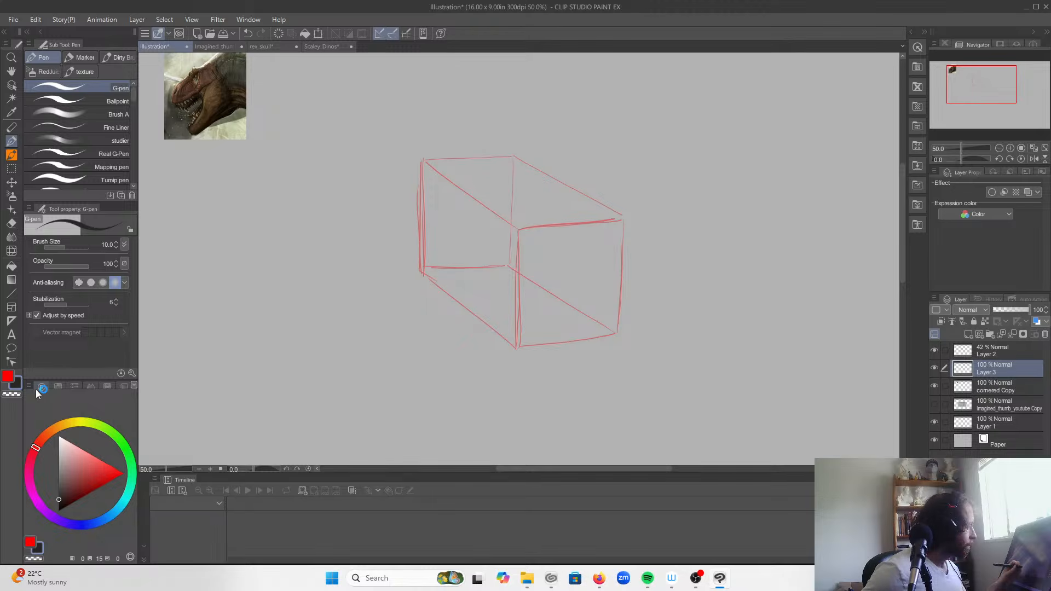
# Step: Sketch the dinosaur's tapered snout, upper jaw edge and flat top-of-skull plane in dark lines inside the red box
pyautogui.moveTo(561, 248)
pyautogui.mouseDown()
pyautogui.moveTo(505, 220)
pyautogui.moveTo(521, 208)
pyautogui.moveTo(496, 208)
pyautogui.moveTo(519, 205)
pyautogui.moveTo(569, 250)
pyautogui.moveTo(573, 280)
pyautogui.moveTo(558, 268)
pyautogui.moveTo(560, 287)
pyautogui.moveTo(519, 280)
pyautogui.mouseUp()
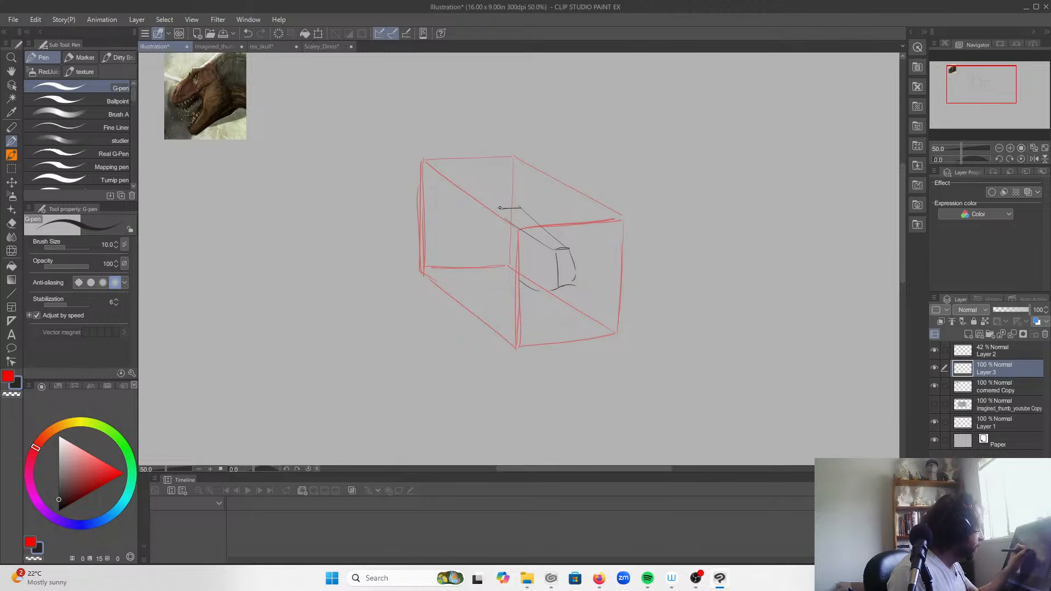
pyautogui.moveTo(500, 210)
pyautogui.mouseDown()
pyautogui.moveTo(470, 200)
pyautogui.moveTo(538, 193)
pyautogui.mouseUp()
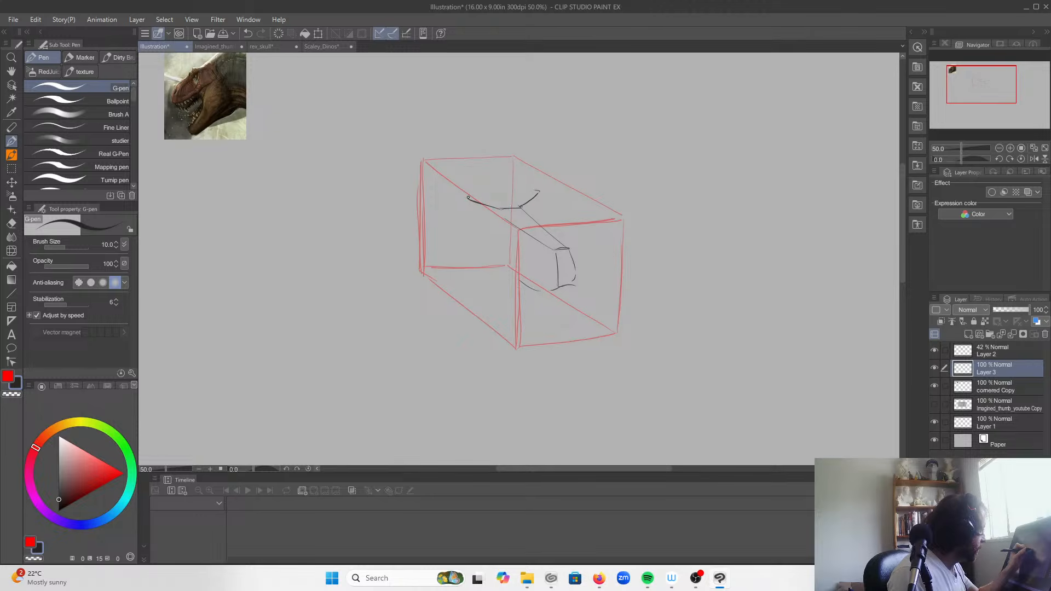
pyautogui.moveTo(465, 196)
pyautogui.mouseDown()
pyautogui.moveTo(445, 171)
pyautogui.moveTo(467, 195)
pyautogui.moveTo(448, 170)
pyautogui.moveTo(486, 169)
pyautogui.moveTo(528, 192)
pyautogui.moveTo(498, 241)
pyautogui.moveTo(512, 266)
pyautogui.mouseUp()
pyautogui.moveTo(517, 277); pyautogui.dragTo(547, 290)
pyautogui.moveTo(553, 288); pyautogui.dragTo(572, 280)
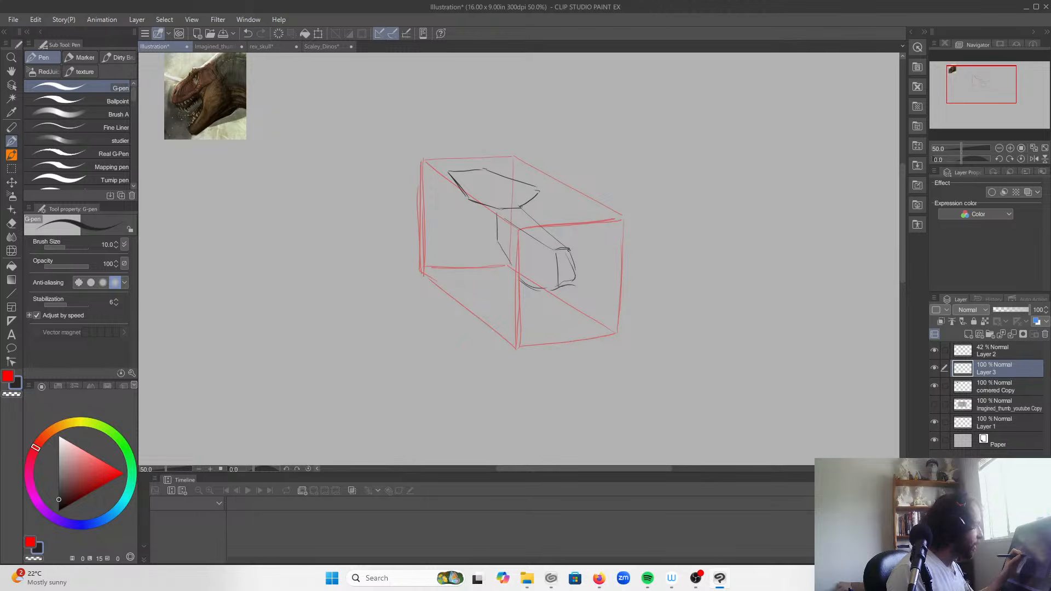
# Step: Block in the back of the skull, the far brow's side and the open lower jaw beneath the snout
pyautogui.moveTo(498, 240); pyautogui.dragTo(469, 241)
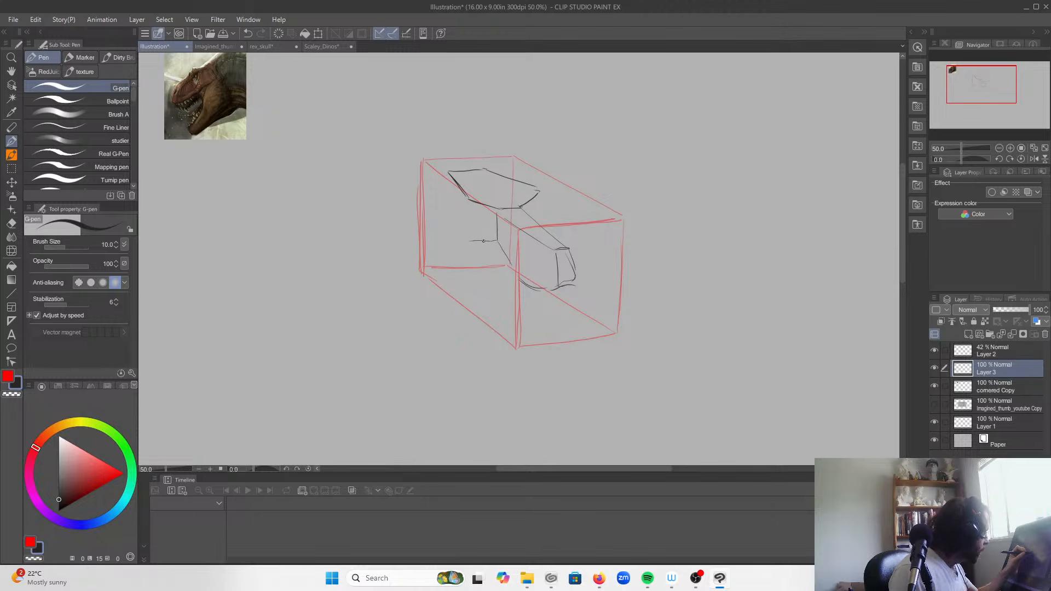
pyautogui.moveTo(447, 173); pyautogui.dragTo(443, 207)
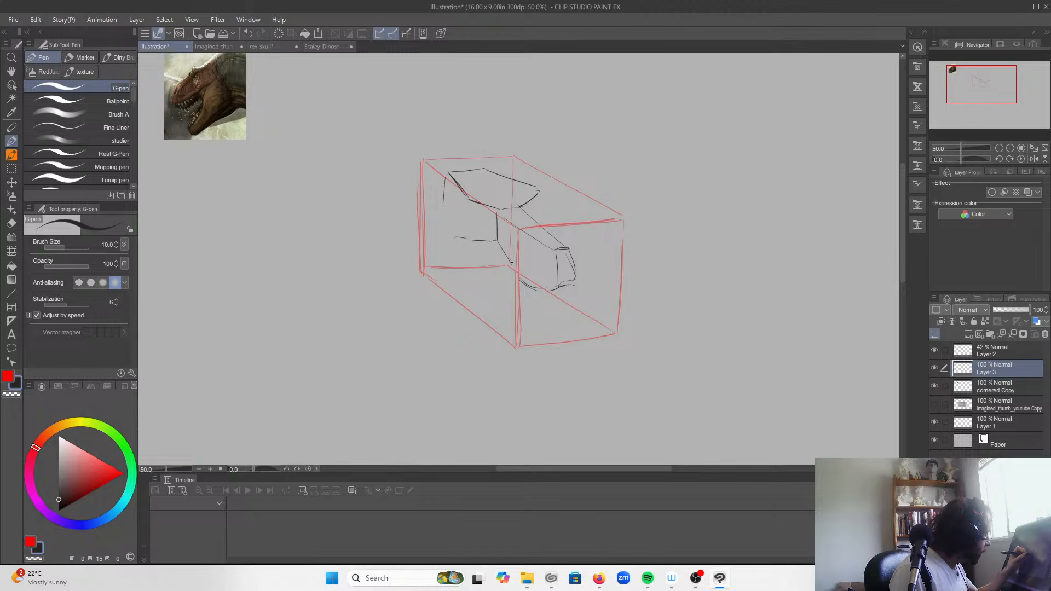
pyautogui.moveTo(537, 189); pyautogui.dragTo(539, 205)
pyautogui.moveTo(452, 229)
pyautogui.mouseDown()
pyautogui.moveTo(519, 312)
pyautogui.moveTo(544, 313)
pyautogui.moveTo(552, 327)
pyautogui.mouseUp()
pyautogui.moveTo(533, 292)
pyautogui.mouseDown()
pyautogui.moveTo(551, 320)
pyautogui.moveTo(539, 324)
pyautogui.moveTo(450, 234)
pyautogui.mouseUp()
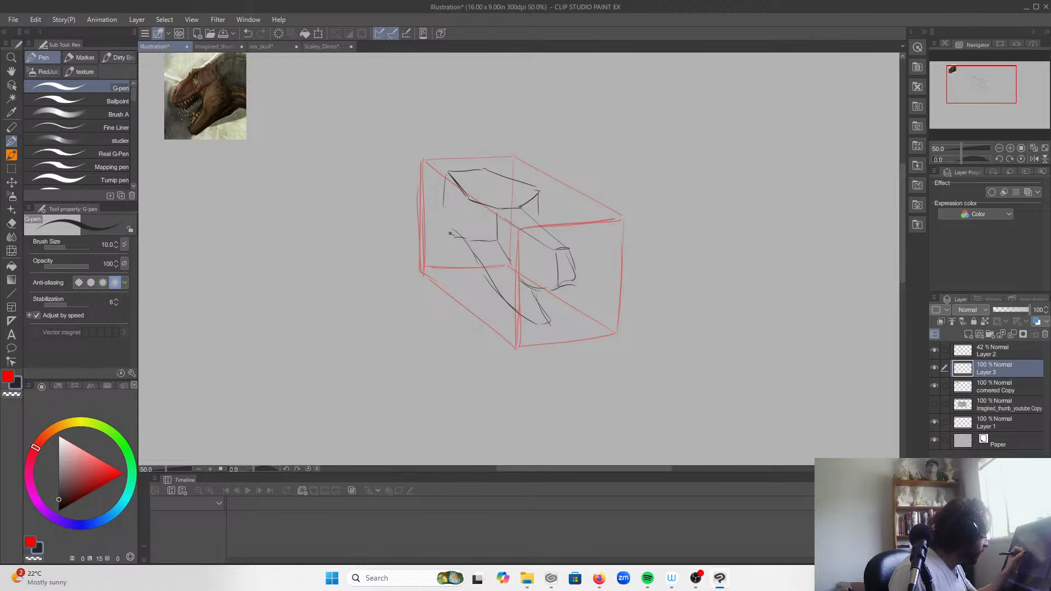
pyautogui.moveTo(449, 172)
pyautogui.mouseDown()
pyautogui.moveTo(465, 250)
pyautogui.moveTo(443, 248)
pyautogui.moveTo(448, 257)
pyautogui.moveTo(443, 238)
pyautogui.moveTo(447, 277)
pyautogui.moveTo(520, 334)
pyautogui.moveTo(550, 329)
pyautogui.moveTo(538, 301)
pyautogui.moveTo(548, 329)
pyautogui.mouseUp()
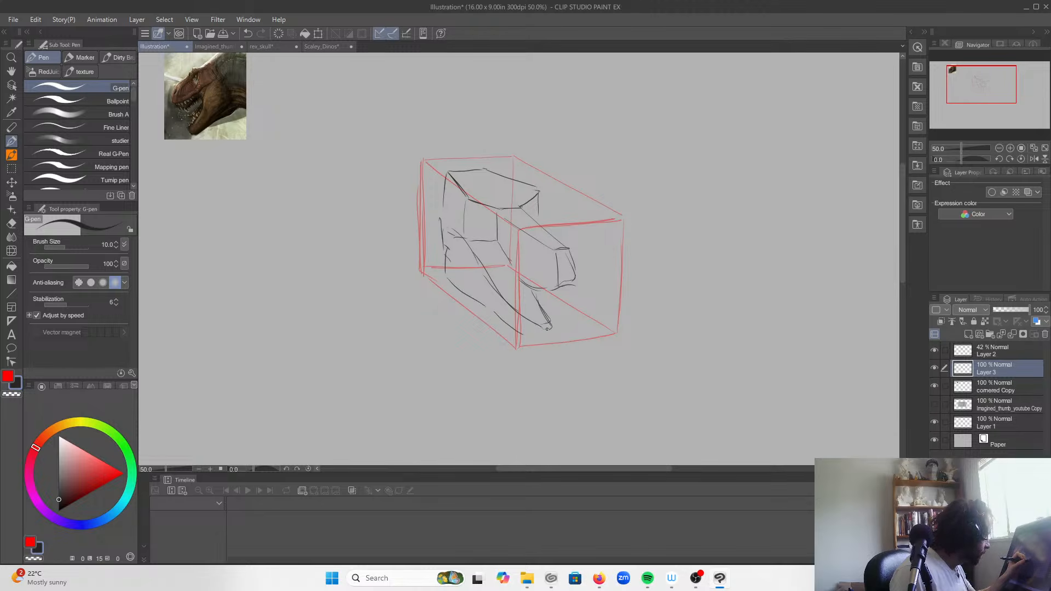
# Step: Rework the rear edge of the upper jaw with a lower cheekbone line and strengthen the upright between cheek and snout
pyautogui.moveTo(513, 265)
pyautogui.mouseDown()
pyautogui.moveTo(525, 281)
pyautogui.moveTo(498, 251)
pyautogui.moveTo(467, 242)
pyautogui.mouseUp()
pyautogui.hotkey('ctrl', 'z')
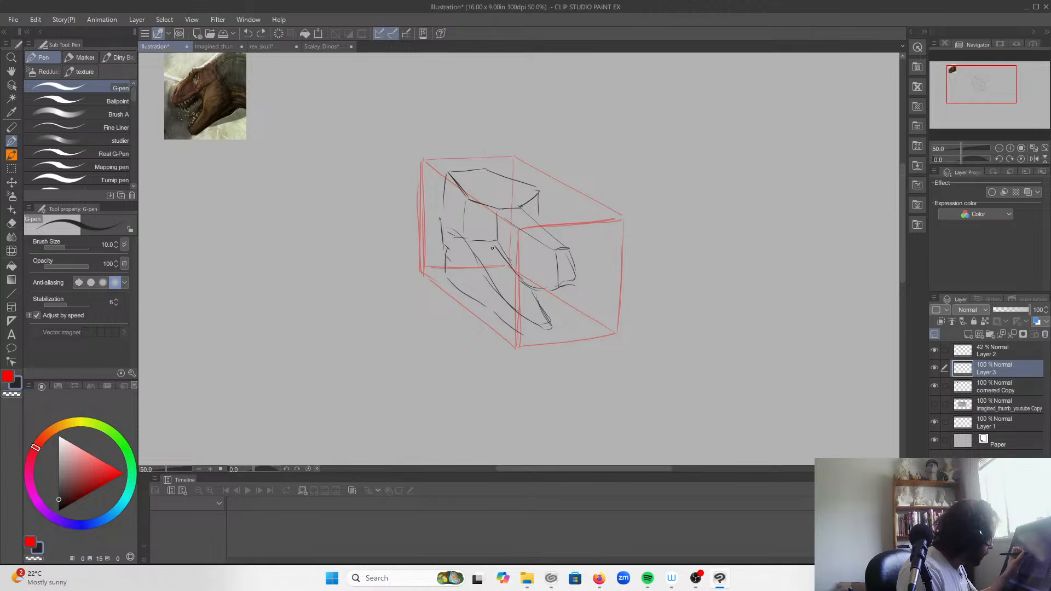
pyautogui.moveTo(501, 251); pyautogui.dragTo(456, 246)
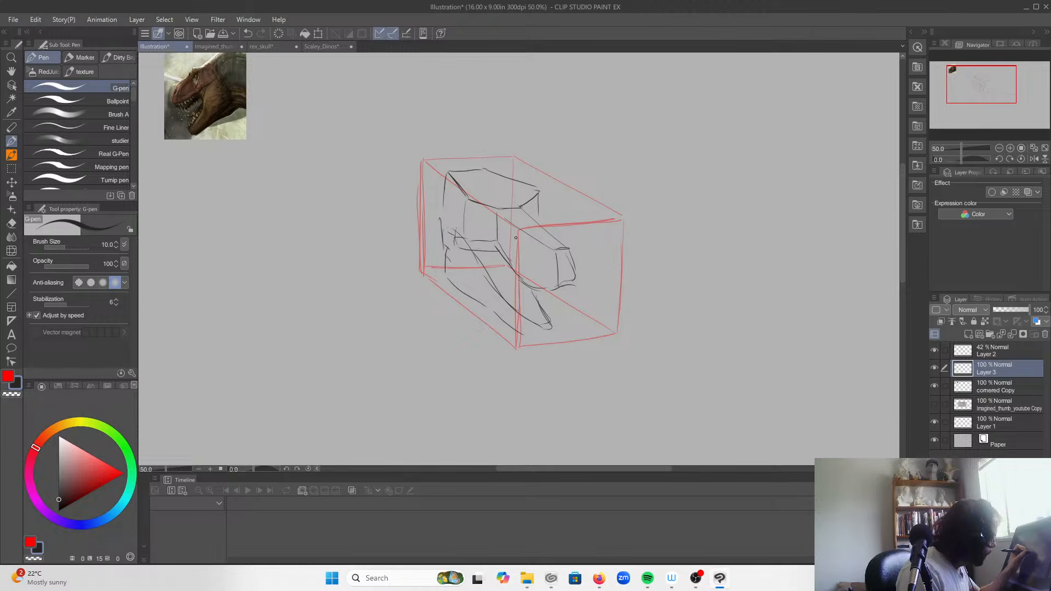
pyautogui.moveTo(492, 242)
pyautogui.mouseDown()
pyautogui.moveTo(497, 212)
pyautogui.moveTo(498, 244)
pyautogui.mouseUp()
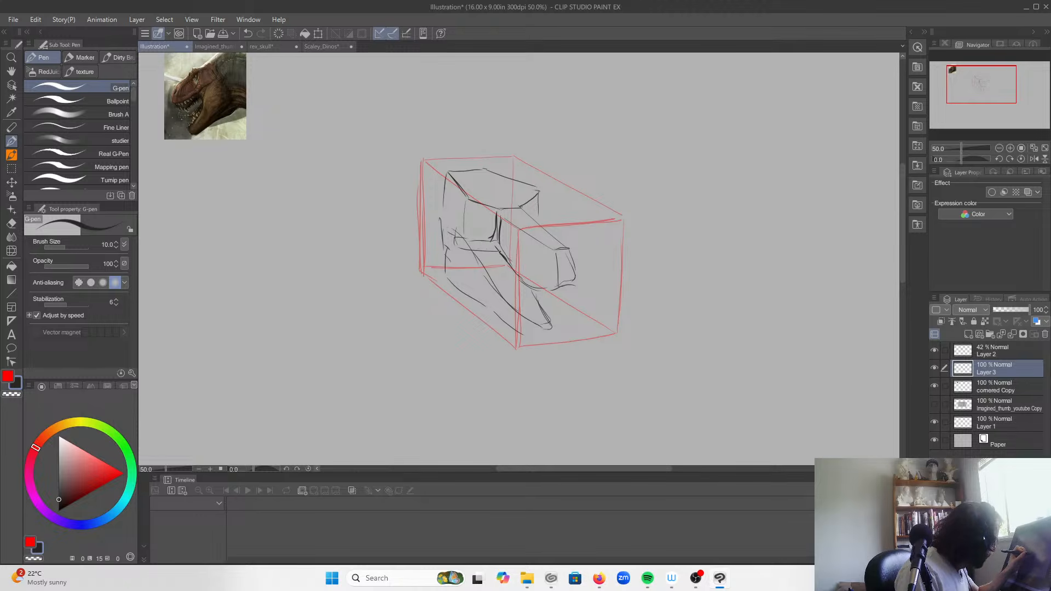
# Step: Draw the nostril, the large snout opening and the eye socket on the skull, and darken the brows and snout tip
pyautogui.moveTo(492, 246)
pyautogui.mouseDown()
pyautogui.moveTo(502, 221)
pyautogui.moveTo(527, 250)
pyautogui.moveTo(514, 257)
pyautogui.moveTo(526, 256)
pyautogui.moveTo(527, 238)
pyautogui.moveTo(559, 267)
pyautogui.moveTo(572, 285)
pyautogui.mouseUp()
pyautogui.moveTo(557, 246); pyautogui.dragTo(574, 284)
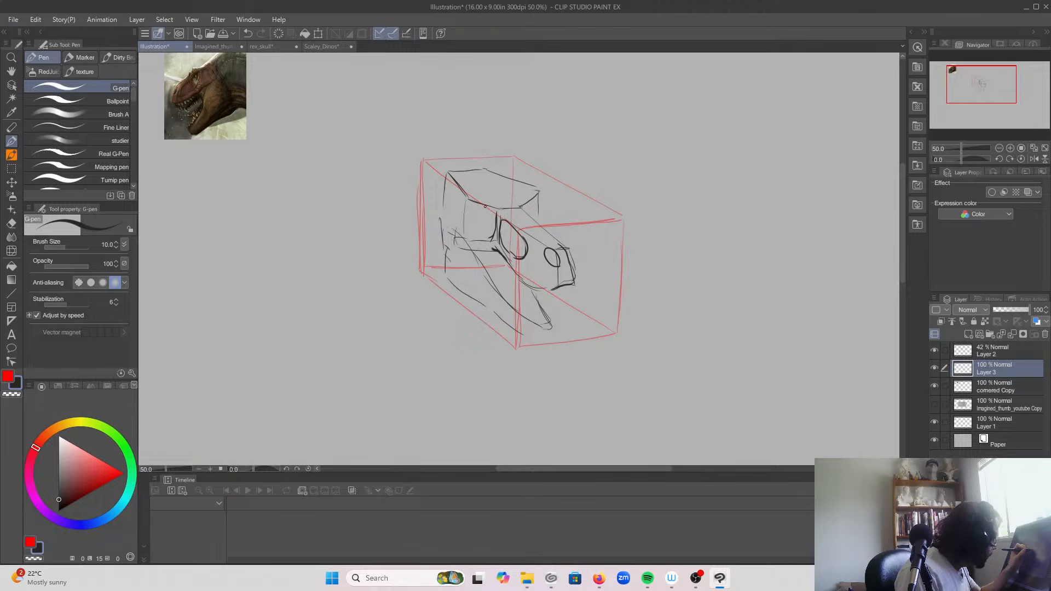
pyautogui.moveTo(469, 197); pyautogui.dragTo(485, 201)
pyautogui.moveTo(488, 235)
pyautogui.mouseDown()
pyautogui.moveTo(488, 213)
pyautogui.moveTo(475, 221)
pyautogui.moveTo(468, 208)
pyautogui.moveTo(540, 192)
pyautogui.moveTo(525, 191)
pyautogui.mouseUp()
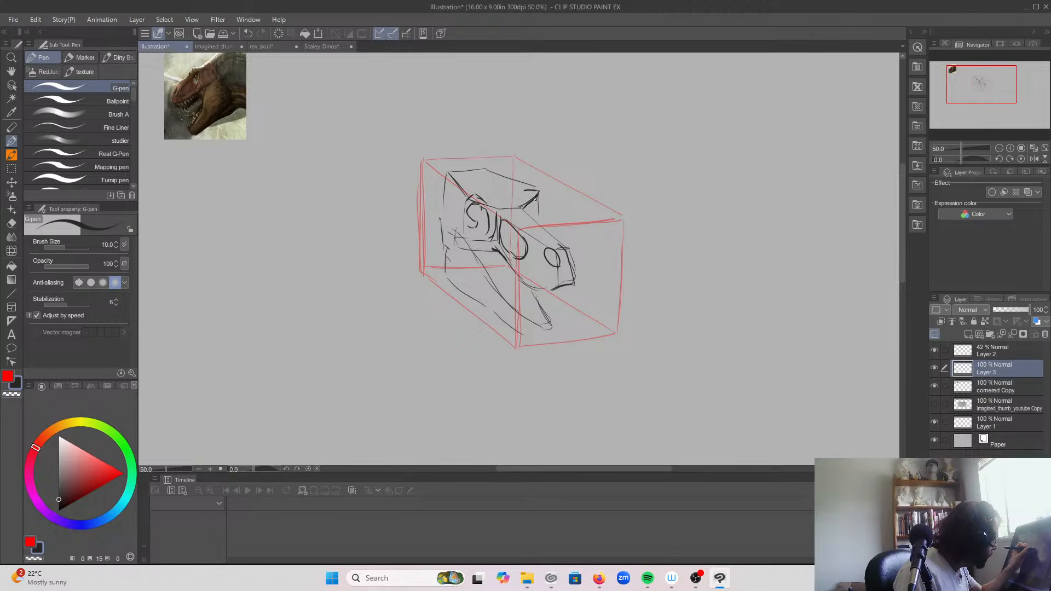
pyautogui.moveTo(535, 204); pyautogui.dragTo(529, 212)
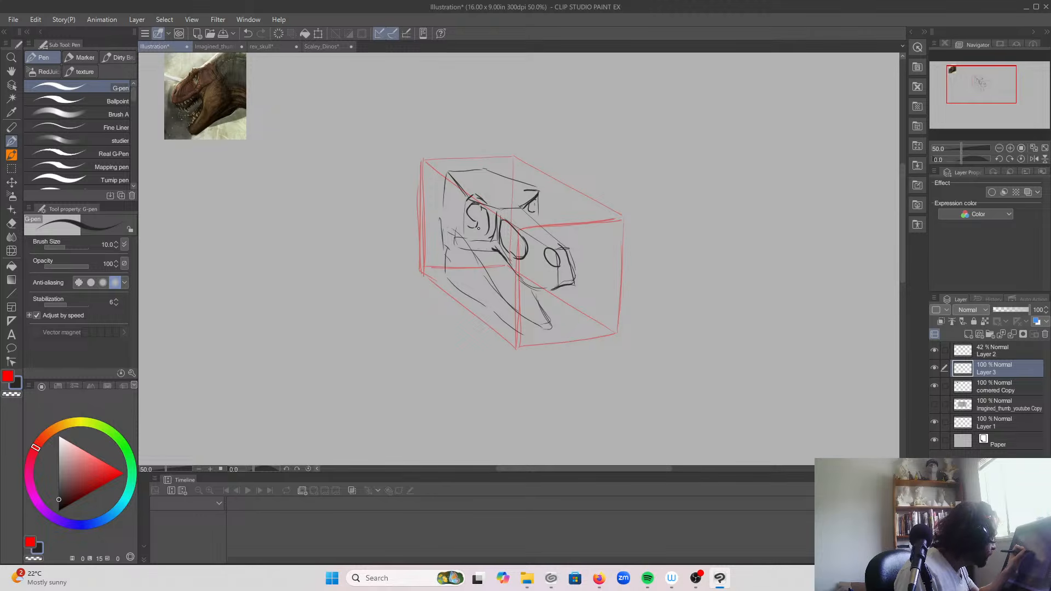
pyautogui.moveTo(487, 227); pyautogui.dragTo(505, 241)
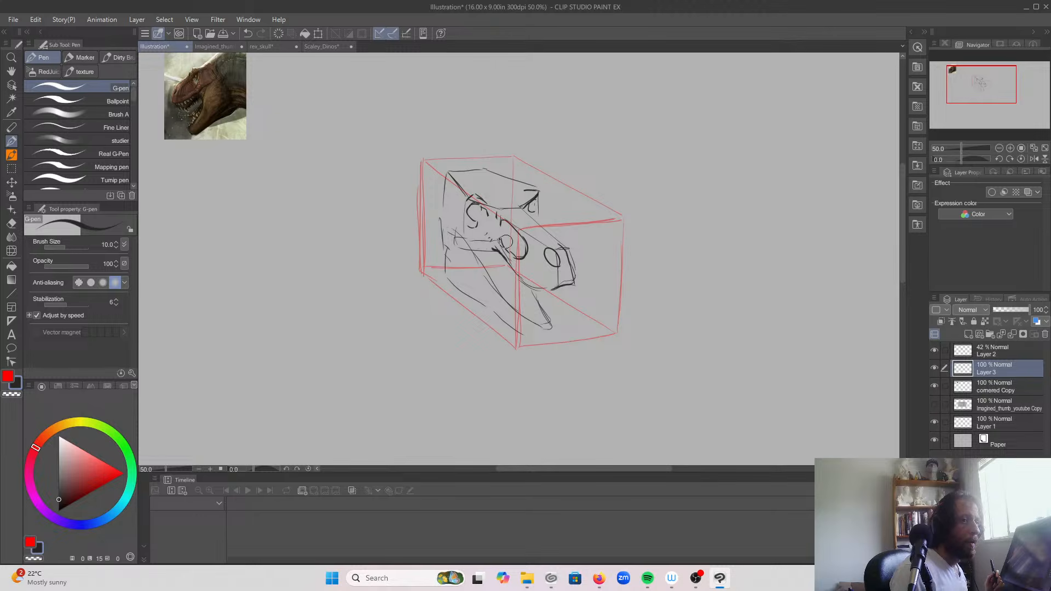
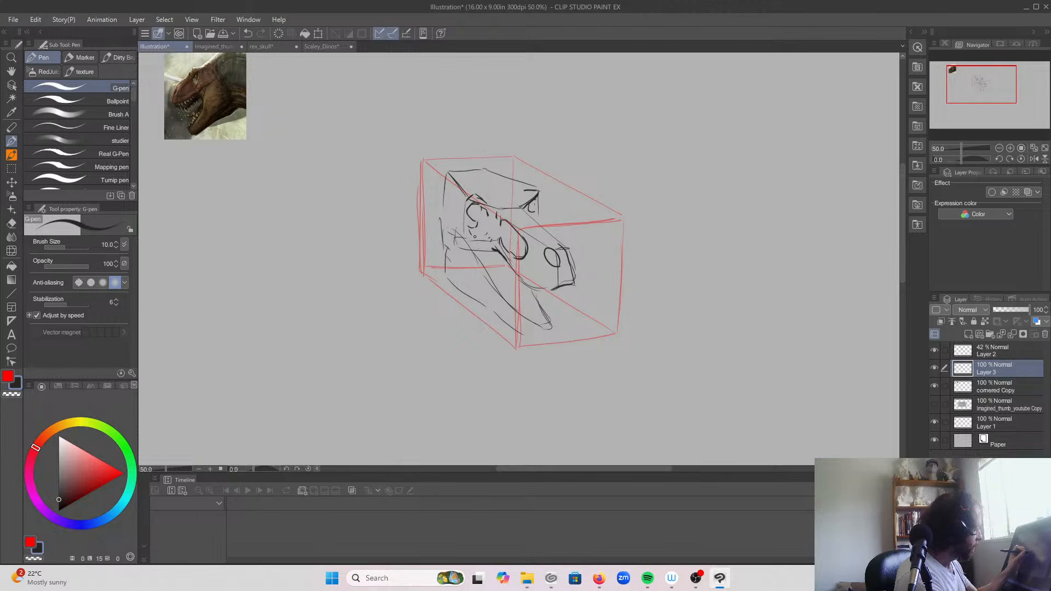
# Step: Darken the skull's cheek upright, upper jaw edge, eye socket surround and cheekbone, and reinforce the line beneath the far brow
pyautogui.moveTo(490, 212); pyautogui.dragTo(496, 231)
pyautogui.moveTo(494, 227)
pyautogui.mouseDown()
pyautogui.moveTo(521, 281)
pyautogui.moveTo(559, 284)
pyautogui.mouseUp()
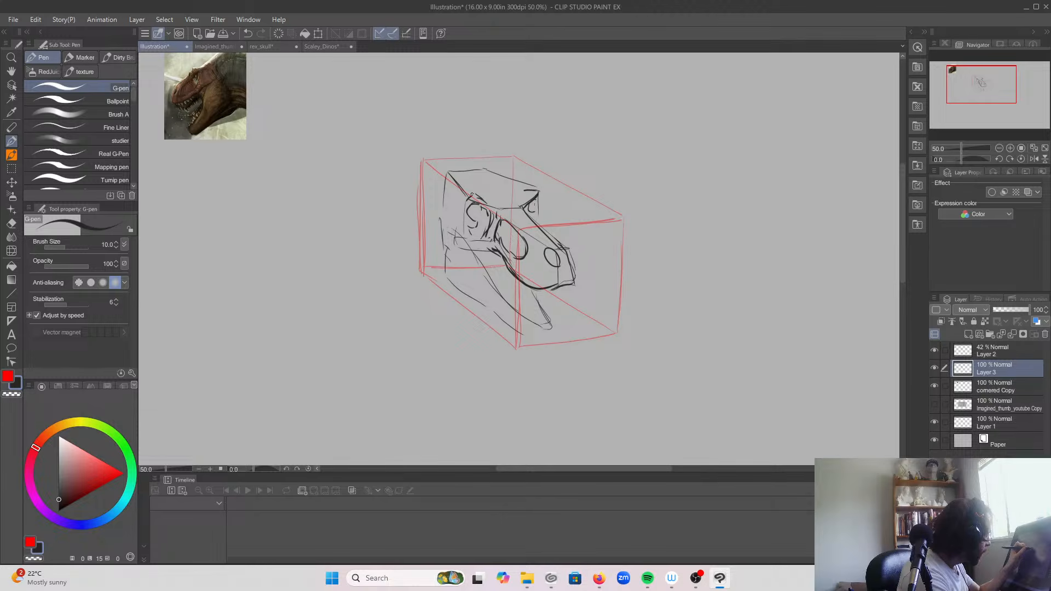
pyautogui.moveTo(480, 205)
pyautogui.mouseDown()
pyautogui.moveTo(464, 204)
pyautogui.moveTo(470, 239)
pyautogui.moveTo(457, 250)
pyautogui.mouseUp()
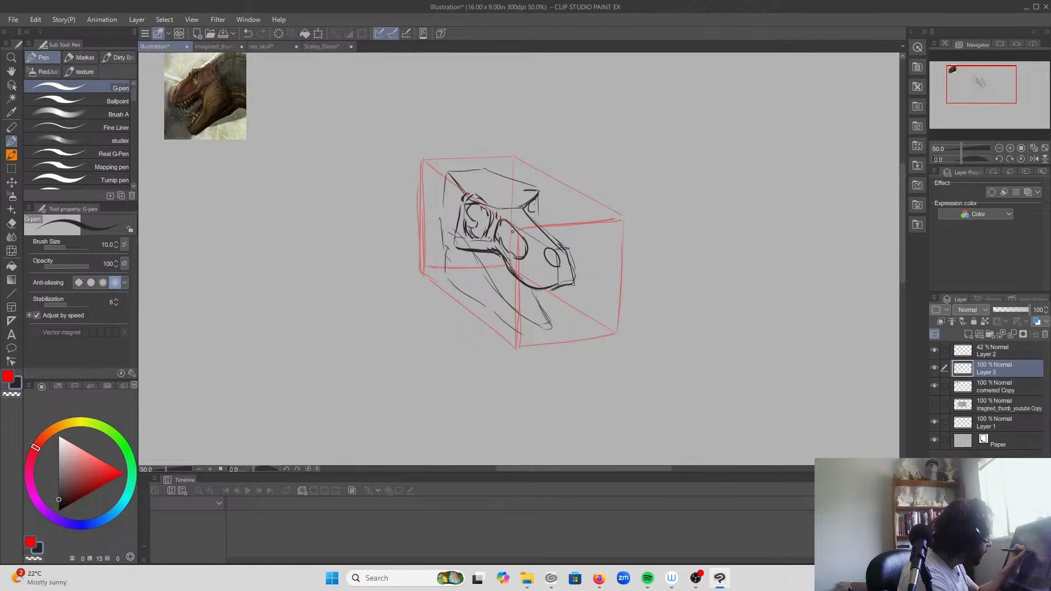
pyautogui.moveTo(539, 210); pyautogui.dragTo(538, 227)
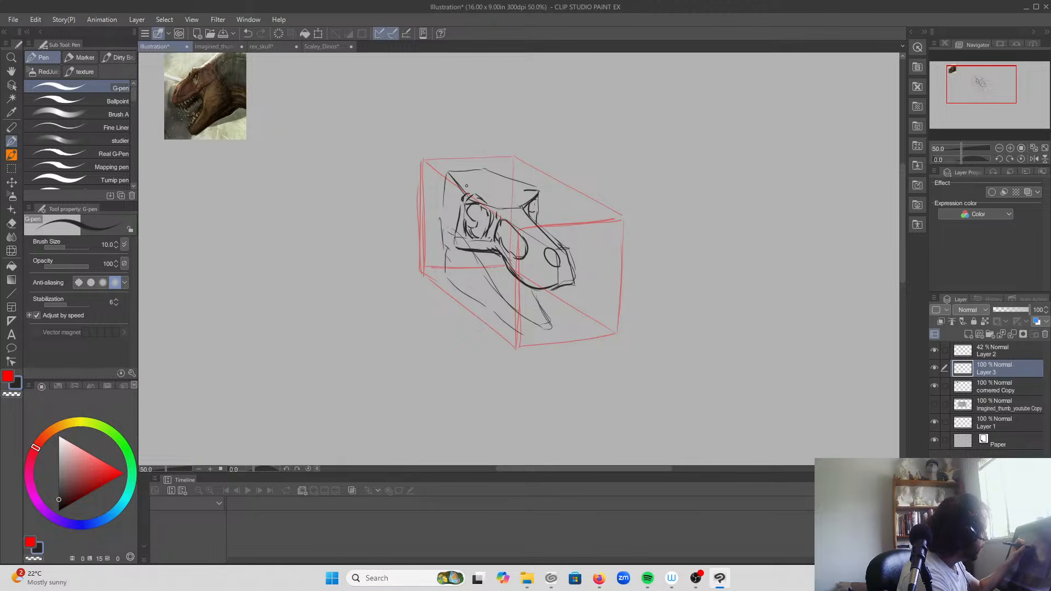
# Step: Add uneven ridges to the top of the skull, an opening behind the eye socket and a darker rear contour
pyautogui.moveTo(519, 191)
pyautogui.mouseDown()
pyautogui.moveTo(489, 194)
pyautogui.moveTo(460, 180)
pyautogui.mouseUp()
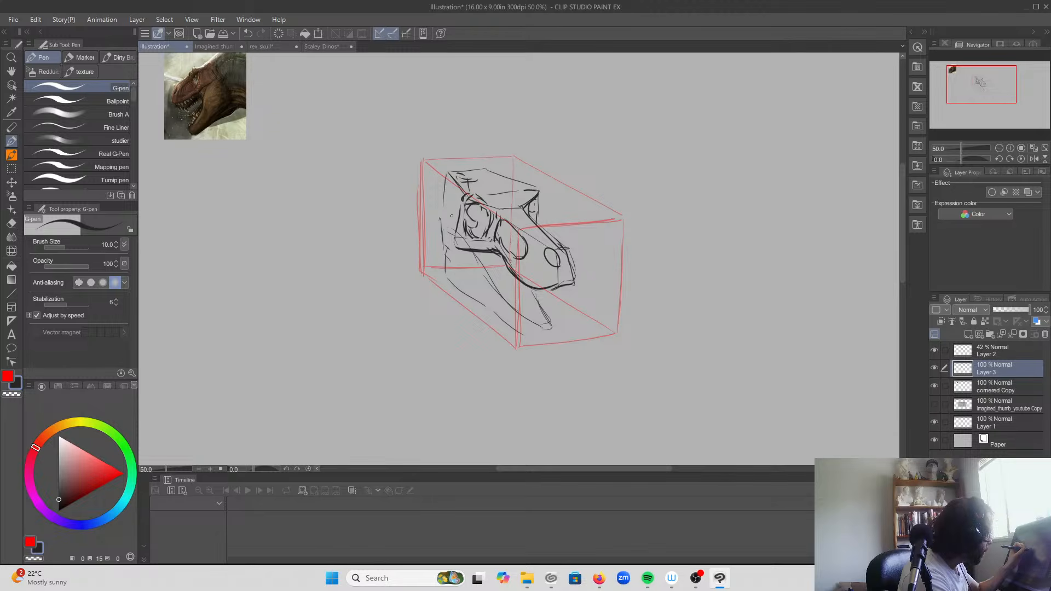
pyautogui.moveTo(454, 234)
pyautogui.mouseDown()
pyautogui.moveTo(445, 208)
pyautogui.moveTo(454, 214)
pyautogui.moveTo(454, 170)
pyautogui.moveTo(494, 169)
pyautogui.moveTo(478, 169)
pyautogui.moveTo(534, 190)
pyautogui.mouseUp()
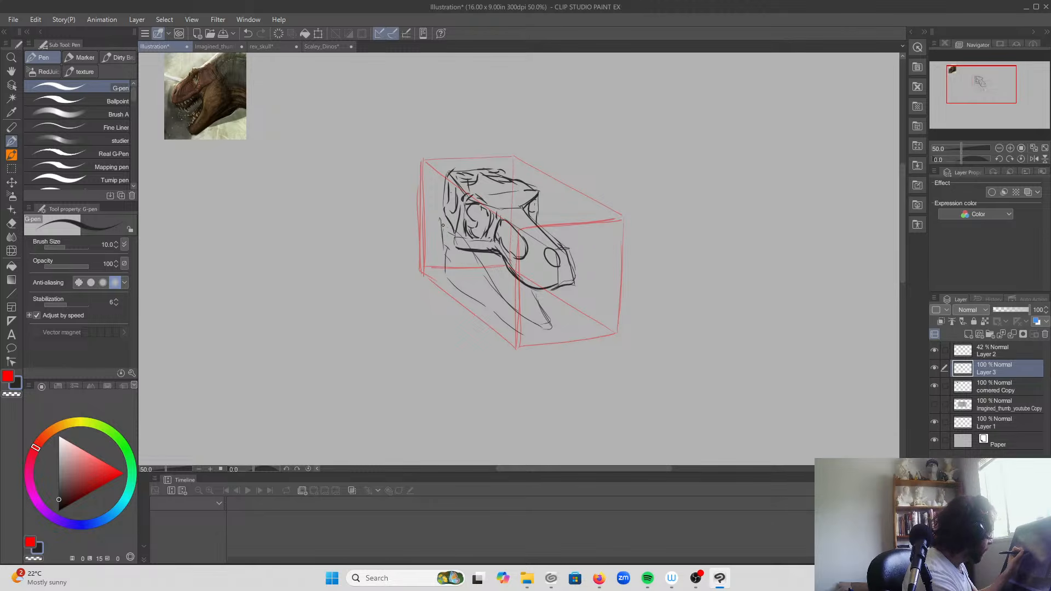
pyautogui.moveTo(451, 234)
pyautogui.mouseDown()
pyautogui.moveTo(432, 218)
pyautogui.moveTo(454, 238)
pyautogui.moveTo(430, 220)
pyautogui.moveTo(443, 183)
pyautogui.mouseUp()
# Step: Draw the jaw hinge at the back of the cheek and firm up the open lower jaw's upper edge, tip and underside
pyautogui.moveTo(431, 229); pyautogui.dragTo(483, 270)
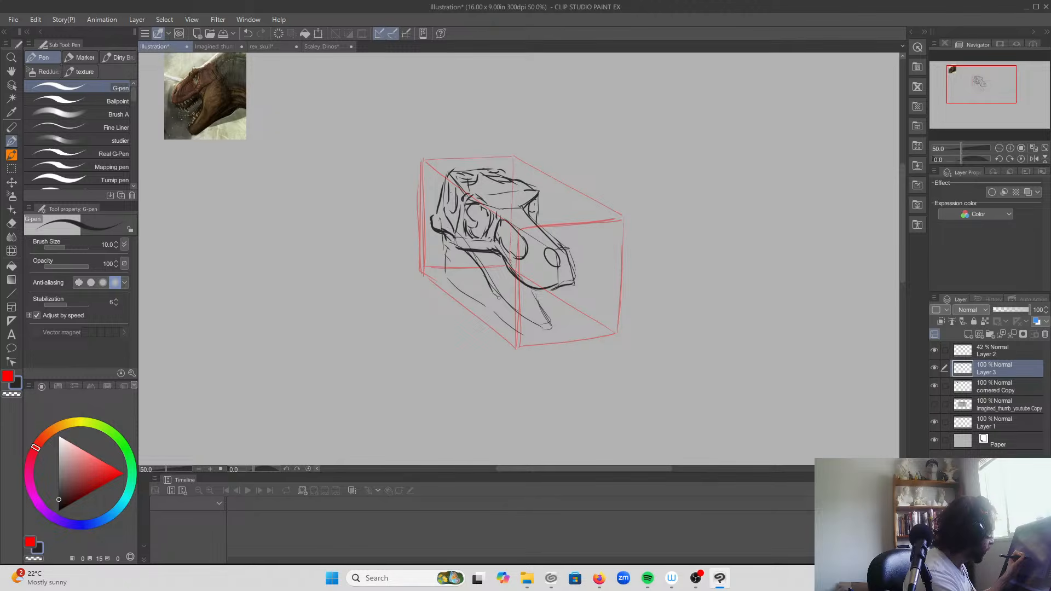
pyautogui.moveTo(534, 286)
pyautogui.mouseDown()
pyautogui.moveTo(557, 328)
pyautogui.moveTo(536, 328)
pyautogui.mouseUp()
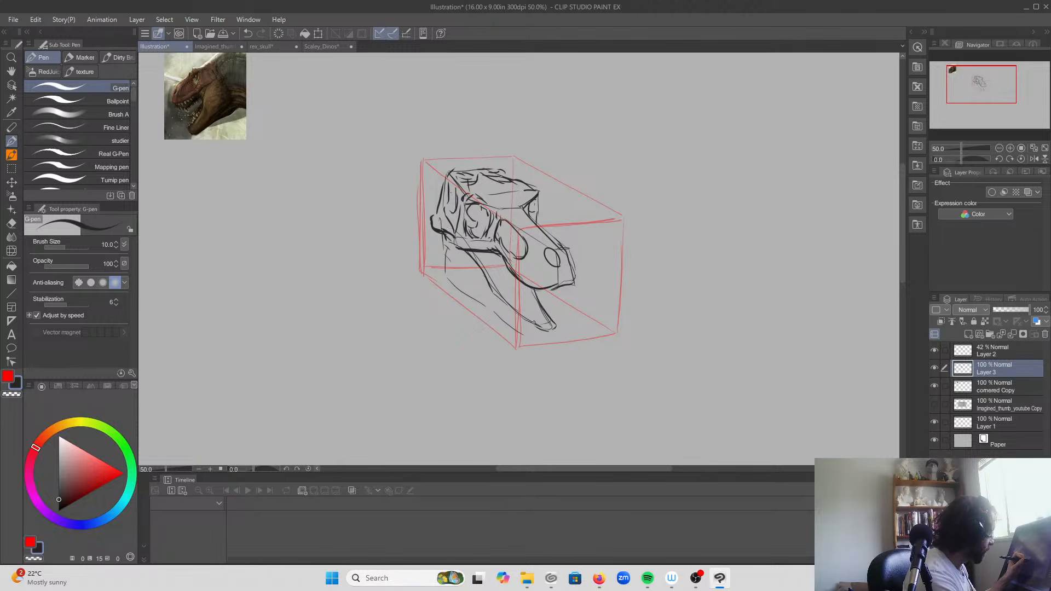
pyautogui.moveTo(432, 234)
pyautogui.mouseDown()
pyautogui.moveTo(444, 270)
pyautogui.moveTo(541, 341)
pyautogui.moveTo(524, 341)
pyautogui.moveTo(481, 298)
pyautogui.mouseUp()
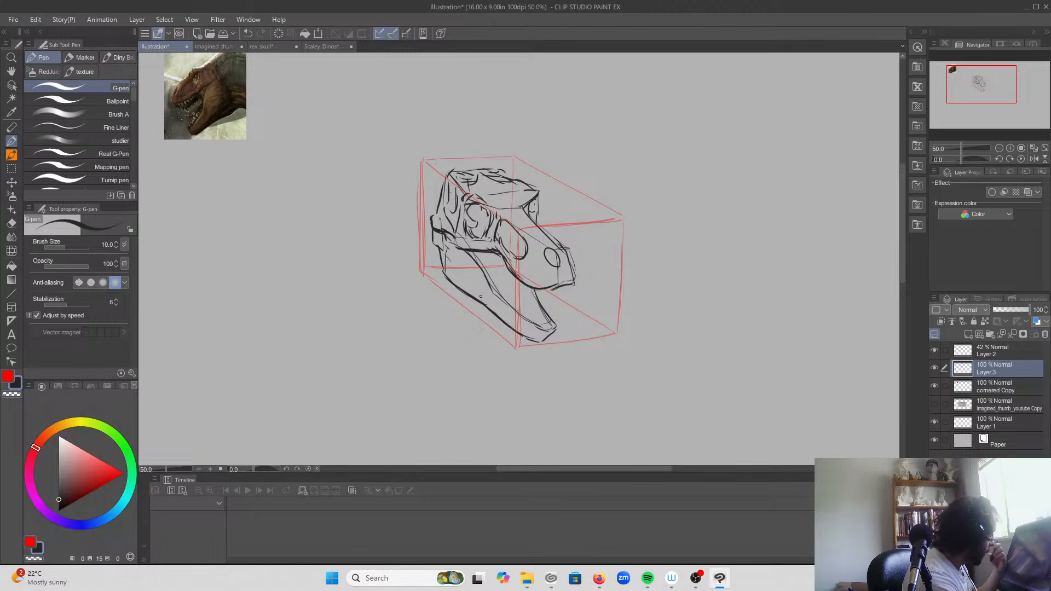
# Step: Rework the nostril into a narrower shape and clean up the upper jaw edge and the large snout opening
pyautogui.hotkey('ctrl', 'z')
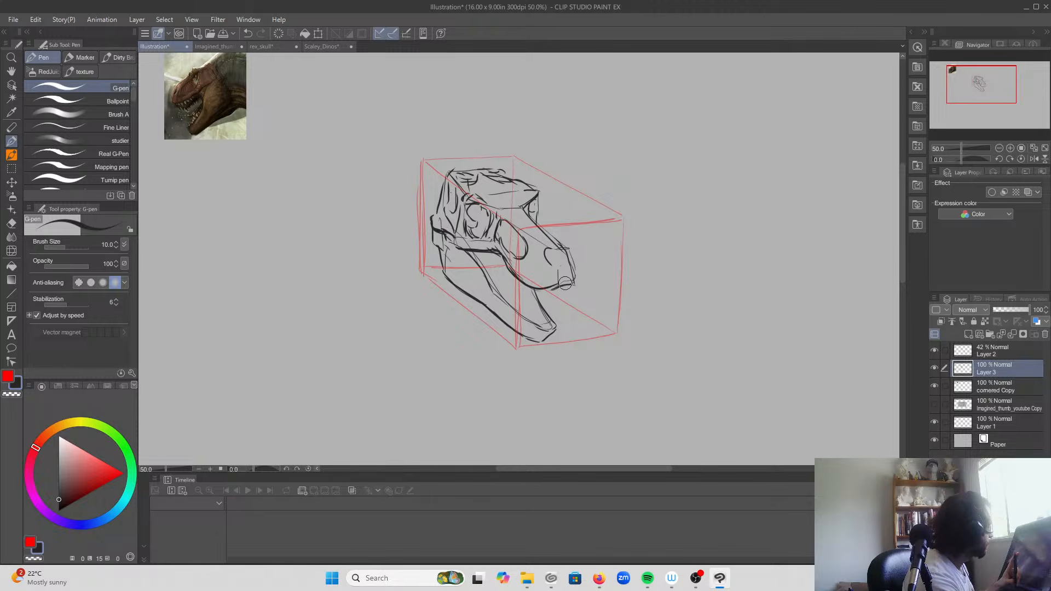
pyautogui.moveTo(553, 253); pyautogui.dragTo(557, 272)
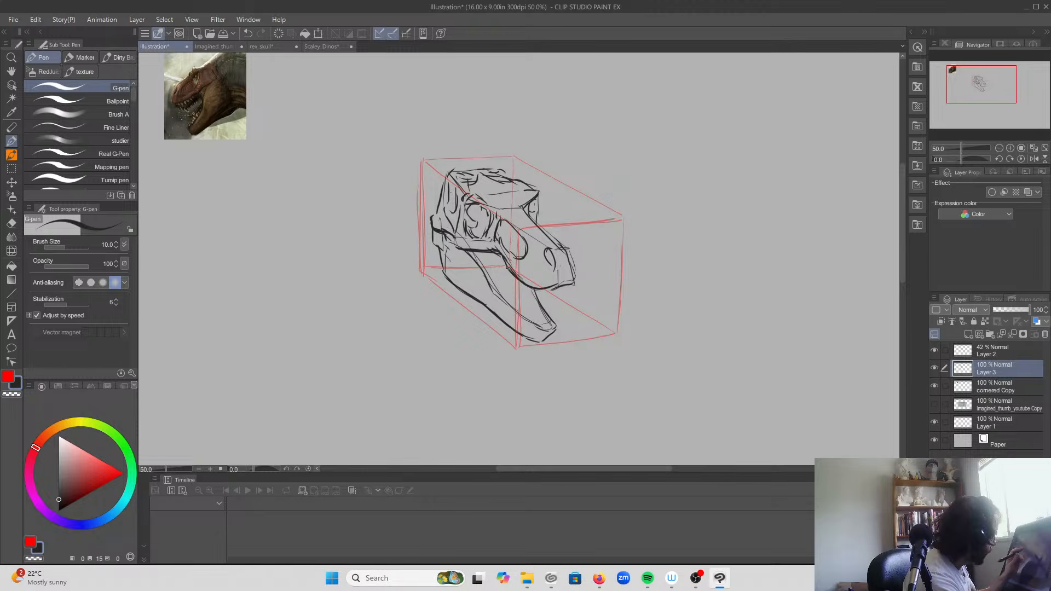
pyautogui.moveTo(551, 289)
pyautogui.mouseDown()
pyautogui.moveTo(515, 282)
pyautogui.moveTo(487, 249)
pyautogui.moveTo(522, 286)
pyautogui.moveTo(569, 291)
pyautogui.mouseUp()
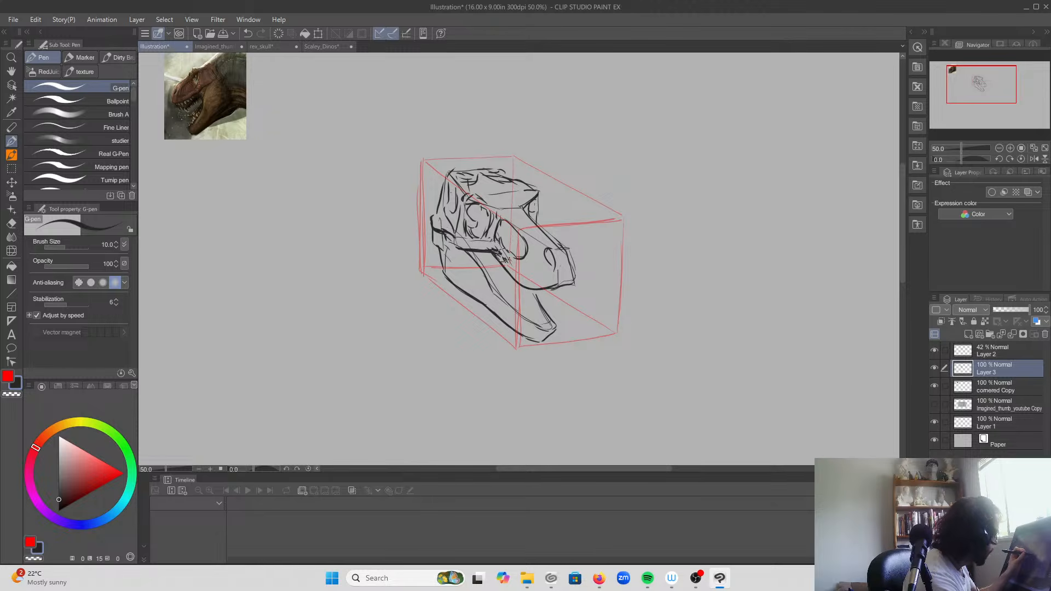
pyautogui.moveTo(513, 260)
pyautogui.mouseDown()
pyautogui.moveTo(526, 256)
pyautogui.moveTo(511, 221)
pyautogui.mouseUp()
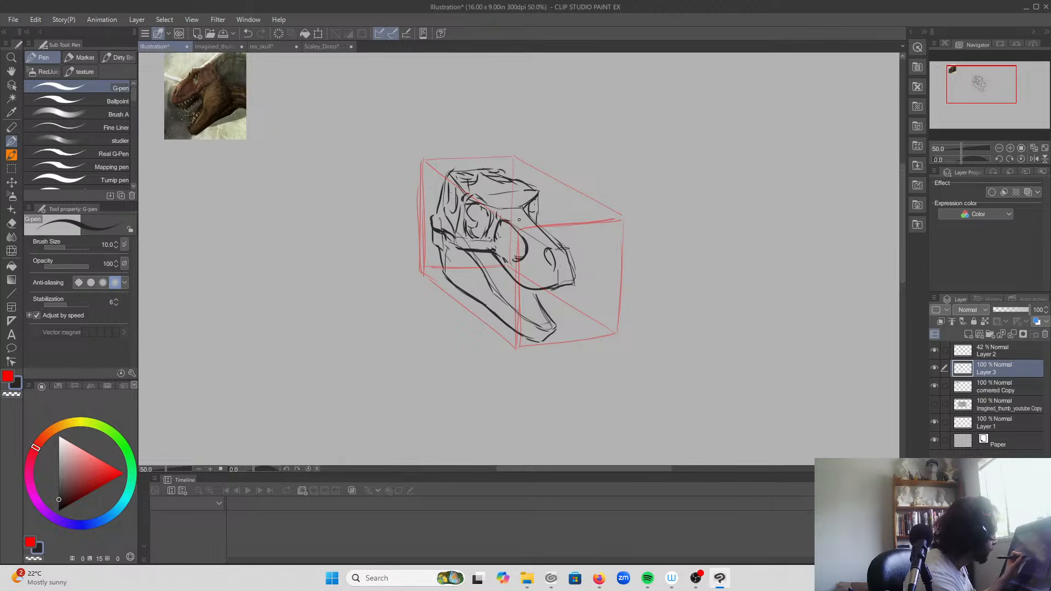
# Step: Draw the first pointed teeth beneath the rear and middle of the upper jaw
pyautogui.moveTo(506, 270); pyautogui.dragTo(508, 280)
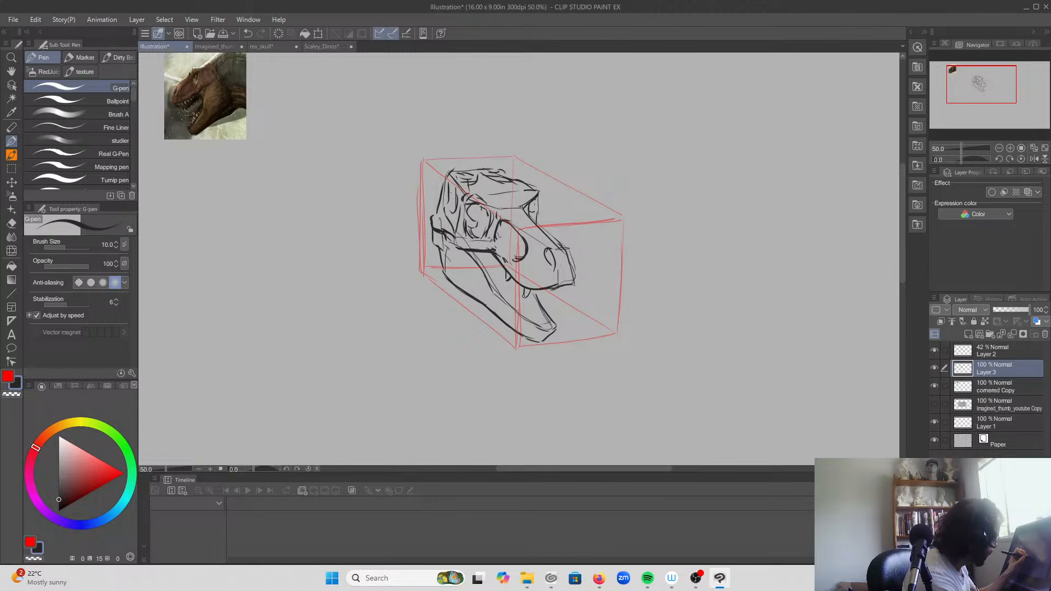
pyautogui.moveTo(532, 301); pyautogui.dragTo(533, 288)
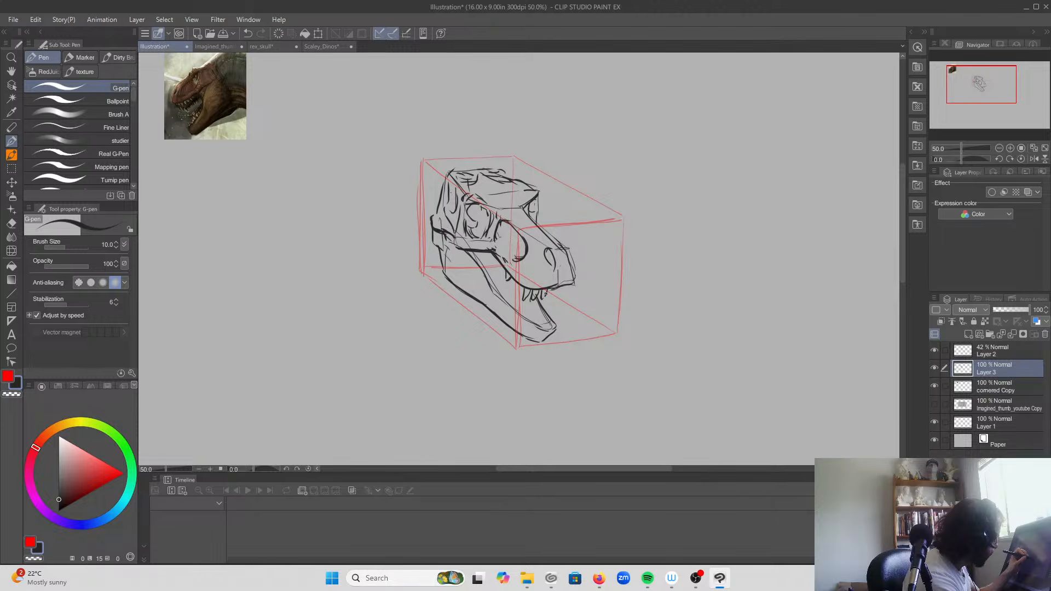
# Step: Sketch V-shaped, W-shaped and rounded tooth examples in the empty space beside the box, and erase them
pyautogui.moveTo(698, 216)
pyautogui.mouseDown()
pyautogui.moveTo(689, 219)
pyautogui.moveTo(726, 250)
pyautogui.moveTo(711, 258)
pyautogui.moveTo(707, 245)
pyautogui.mouseUp()
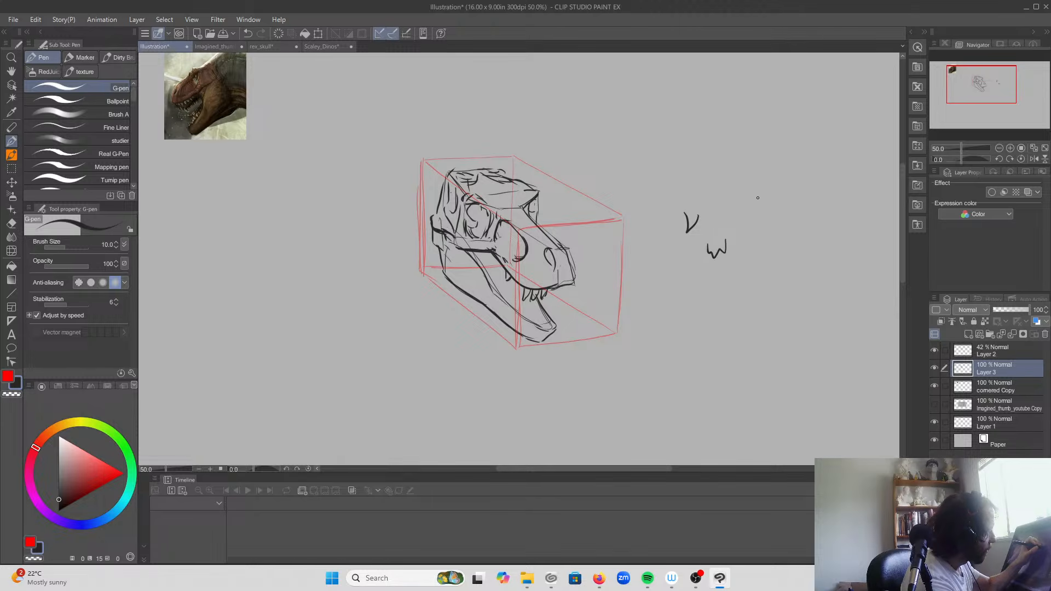
pyautogui.moveTo(759, 196)
pyautogui.mouseDown()
pyautogui.moveTo(754, 229)
pyautogui.moveTo(759, 197)
pyautogui.mouseUp()
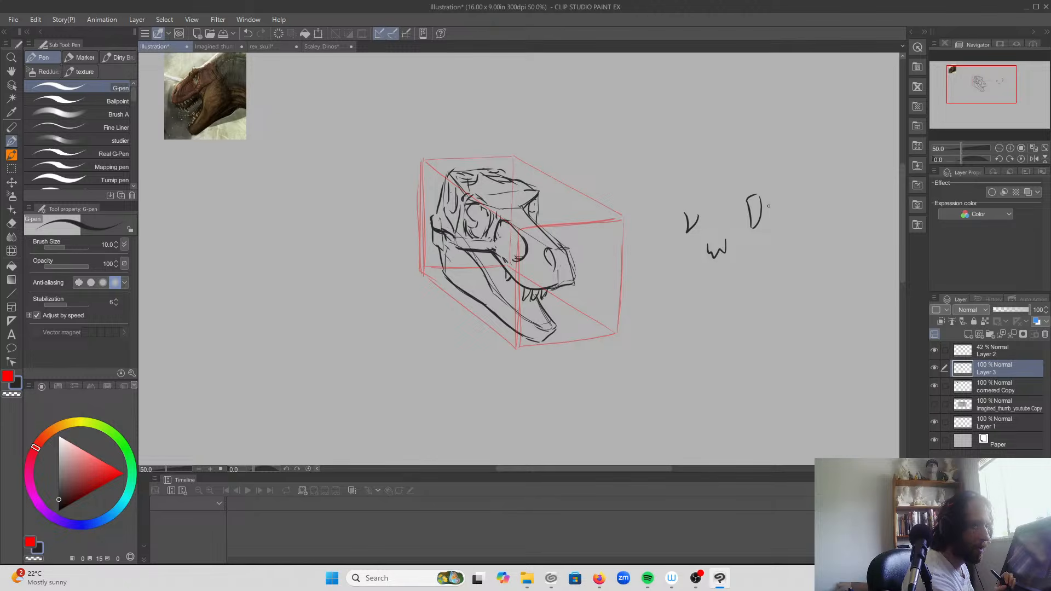
pyautogui.moveTo(692, 216)
pyautogui.mouseDown()
pyautogui.moveTo(680, 238)
pyautogui.moveTo(700, 252)
pyautogui.moveTo(708, 216)
pyautogui.moveTo(702, 239)
pyautogui.moveTo(735, 244)
pyautogui.moveTo(755, 186)
pyautogui.mouseUp()
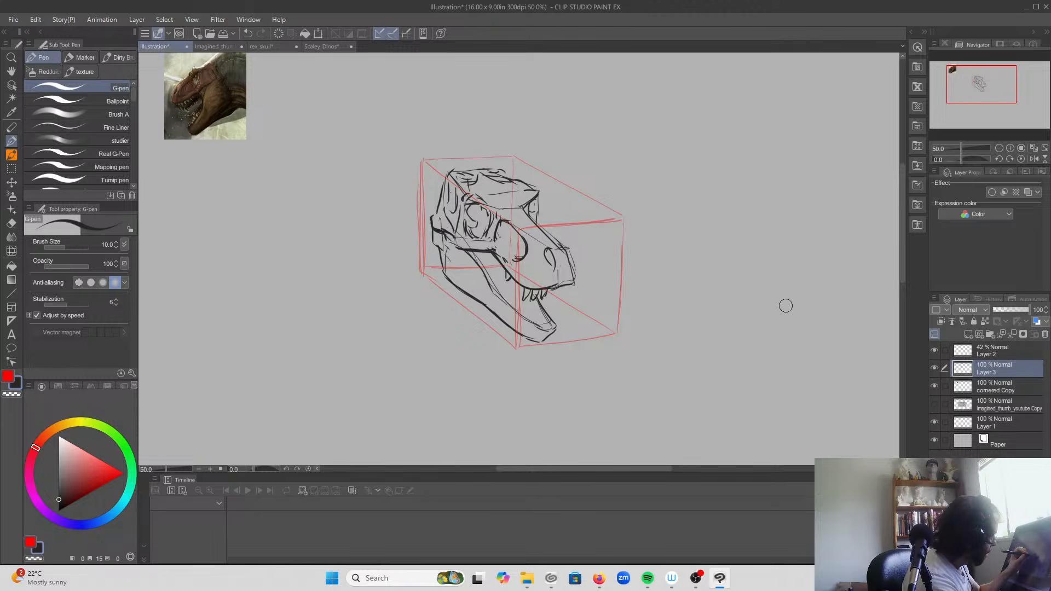
# Step: Complete the upper tooth row around the snout, and add pointed teeth and a rear contour line to the lower jaw
pyautogui.moveTo(558, 289)
pyautogui.mouseDown()
pyautogui.moveTo(550, 299)
pyautogui.moveTo(560, 295)
pyautogui.mouseUp()
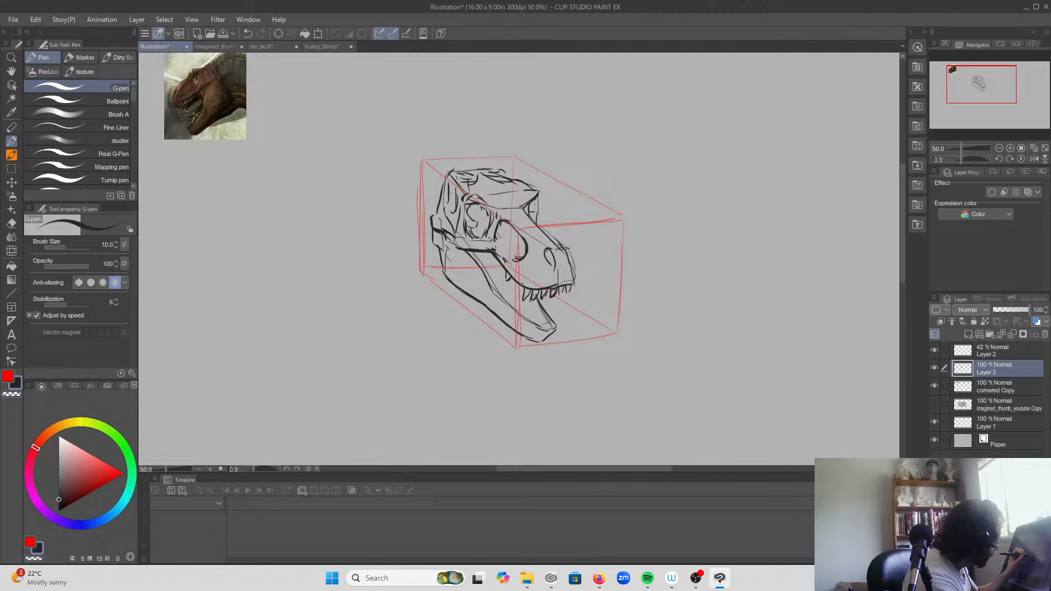
pyautogui.moveTo(523, 285); pyautogui.dragTo(516, 294)
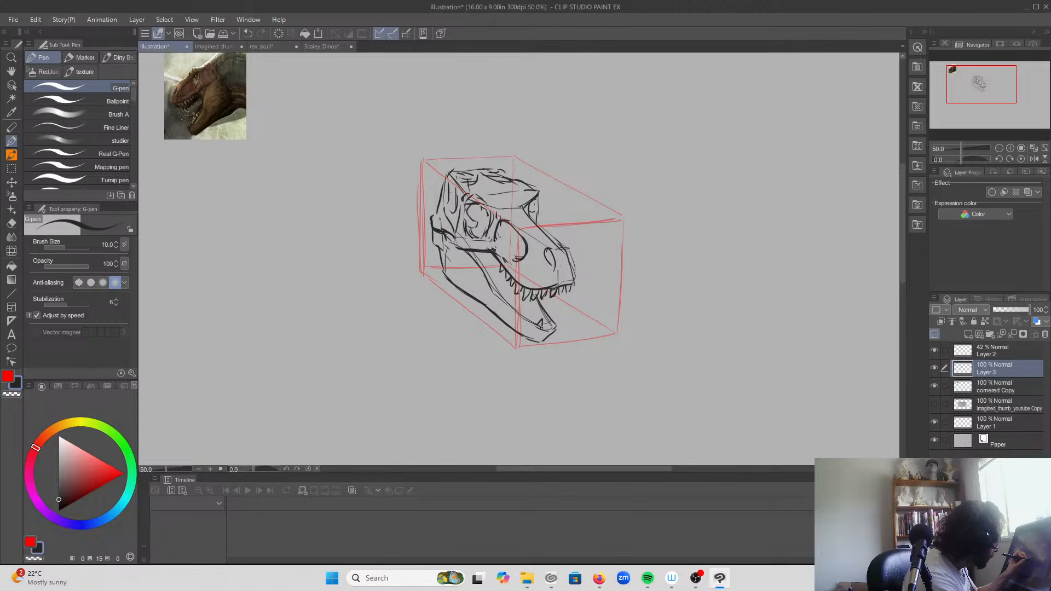
pyautogui.moveTo(545, 327); pyautogui.dragTo(550, 322)
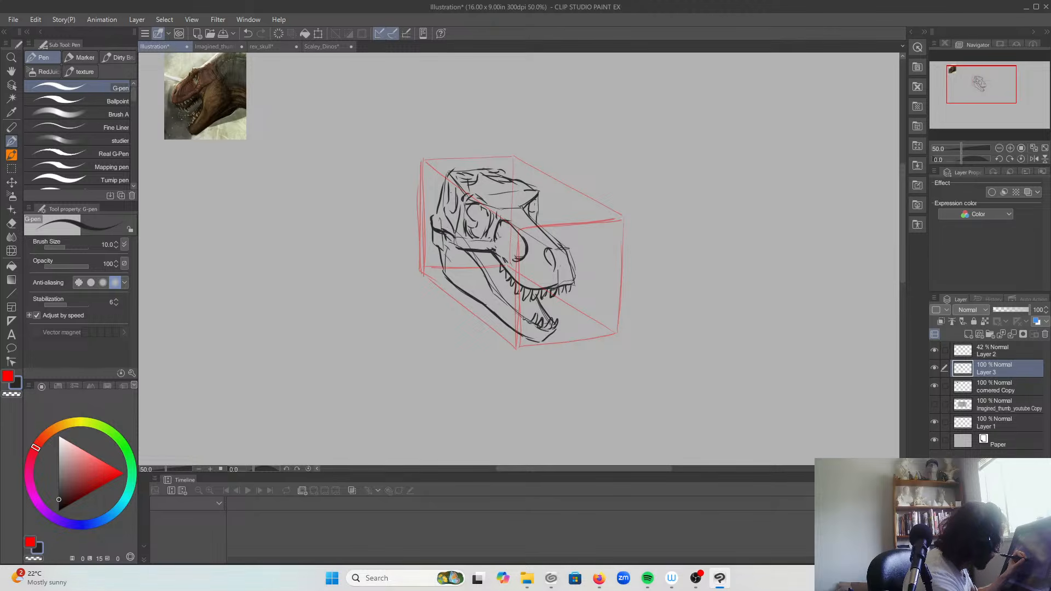
pyautogui.moveTo(529, 308)
pyautogui.mouseDown()
pyautogui.moveTo(533, 322)
pyautogui.moveTo(502, 295)
pyautogui.moveTo(553, 320)
pyautogui.moveTo(546, 312)
pyautogui.mouseUp()
pyautogui.moveTo(452, 256); pyautogui.dragTo(465, 276)
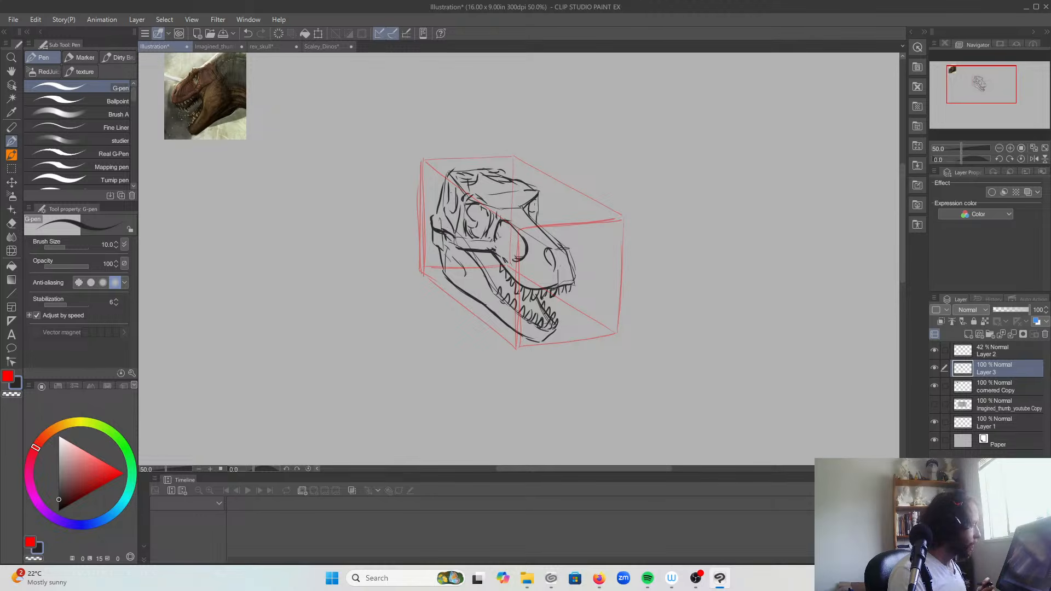
# Step: Switch to Firefox, place the Sketchfab Trex Skull Sculpt page beside the drawing and orbit the skull to match the sketch
pyautogui.moveTo(597, 583)
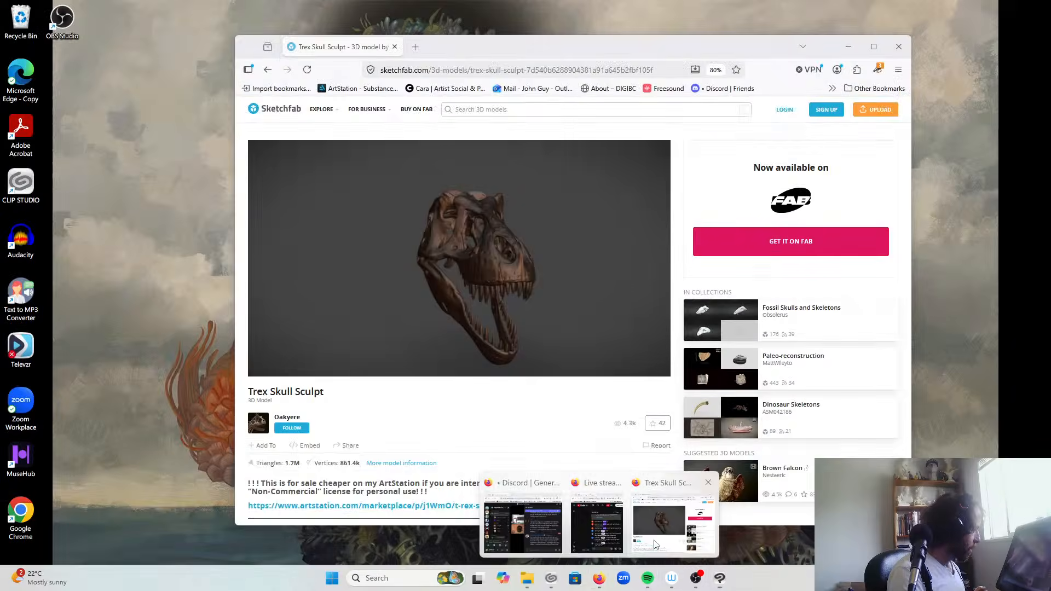
pyautogui.click(673, 526)
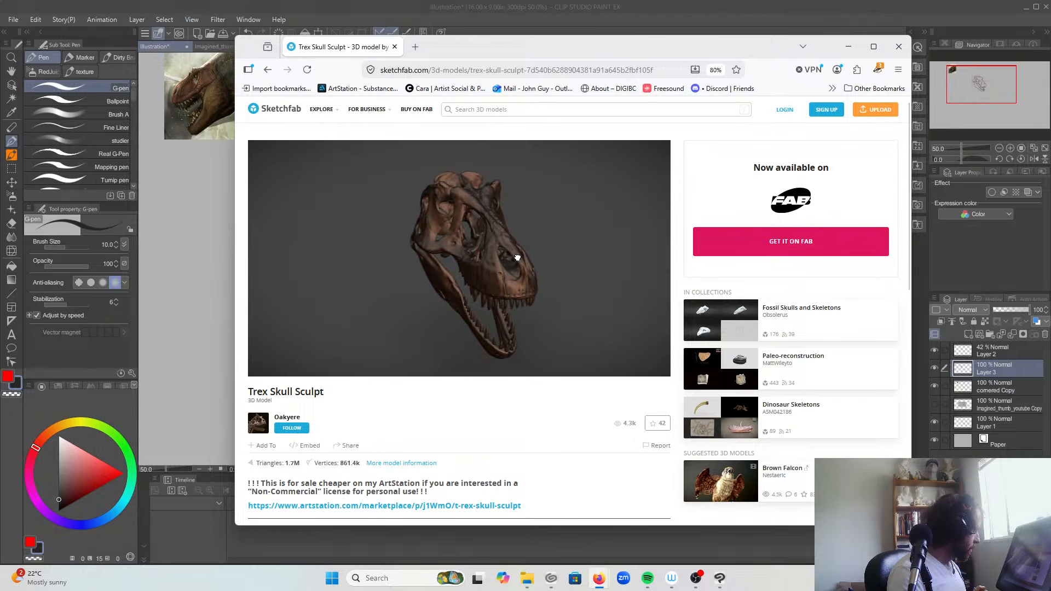
pyautogui.moveTo(498, 55); pyautogui.dragTo(780, 55)
pyautogui.click(400, 234)
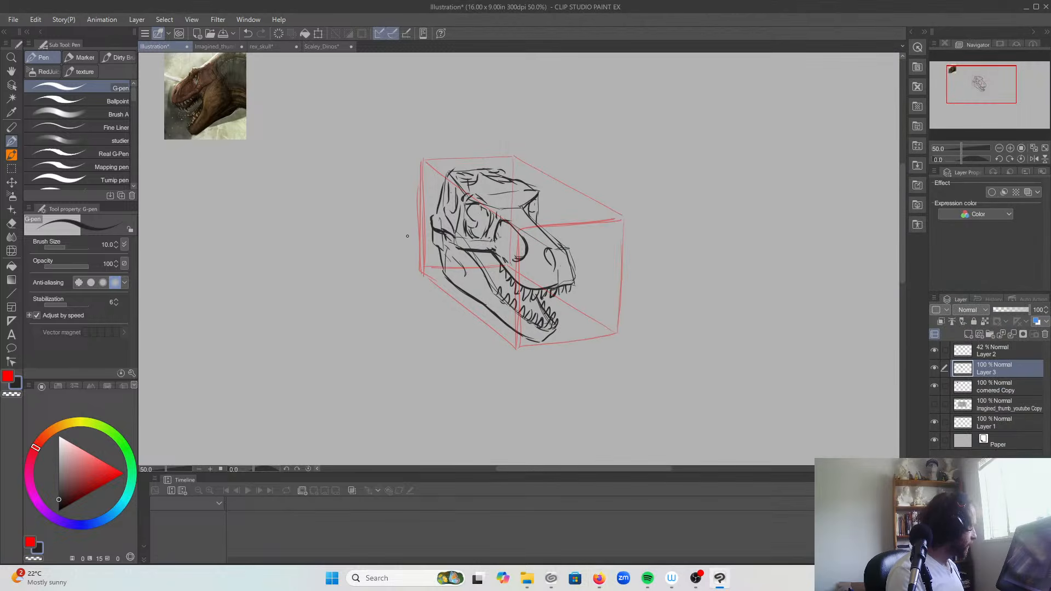
pyautogui.moveTo(327, 249); pyautogui.dragTo(150, 244)
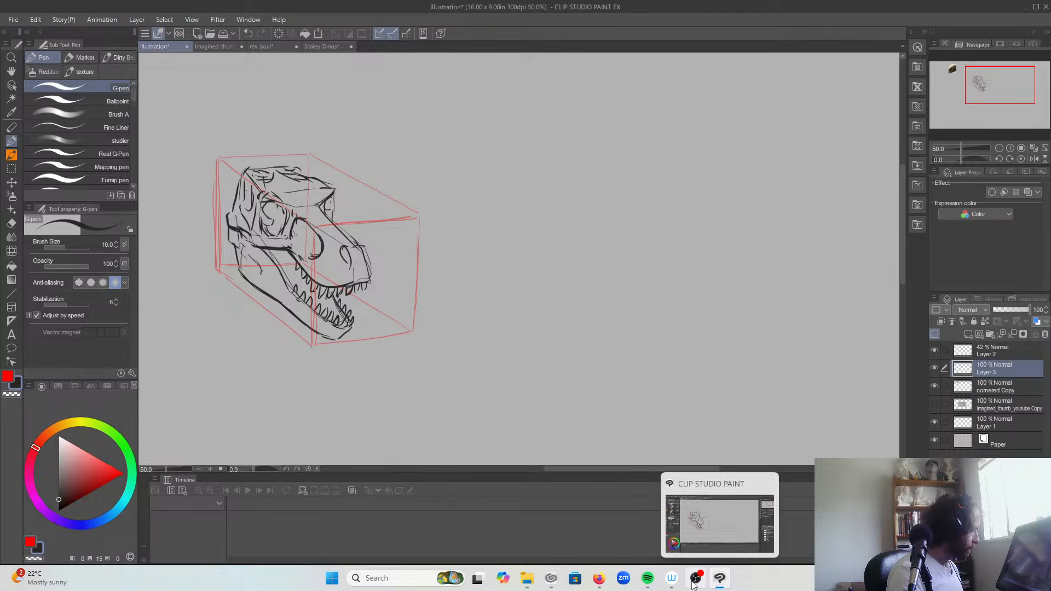
pyautogui.click(673, 520)
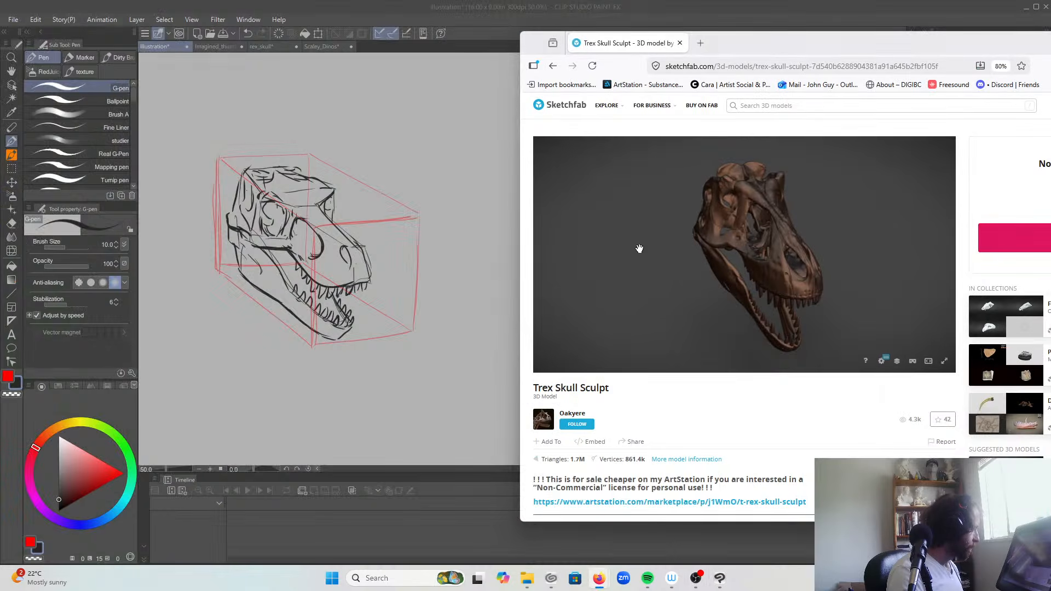
pyautogui.moveTo(762, 269); pyautogui.dragTo(767, 268)
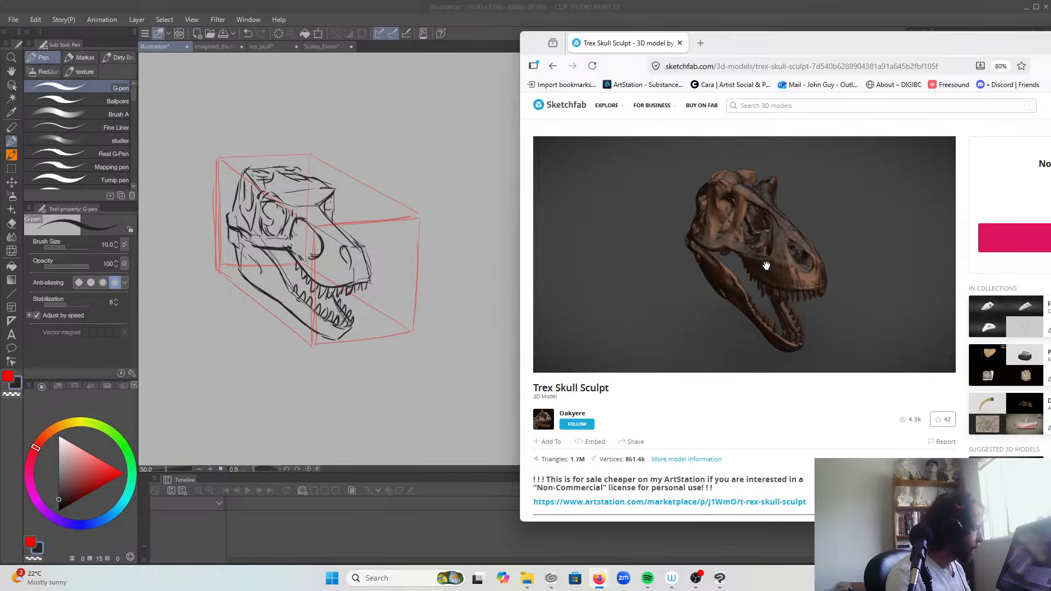
# Step: Capture the skull model as a cropped screenshot and paste it into the illustration in Clip Studio Paint
pyautogui.press('super+shift+s')
pyautogui.moveTo(660, 157)
pyautogui.mouseDown()
pyautogui.moveTo(779, 302)
pyautogui.moveTo(846, 357)
pyautogui.mouseUp()
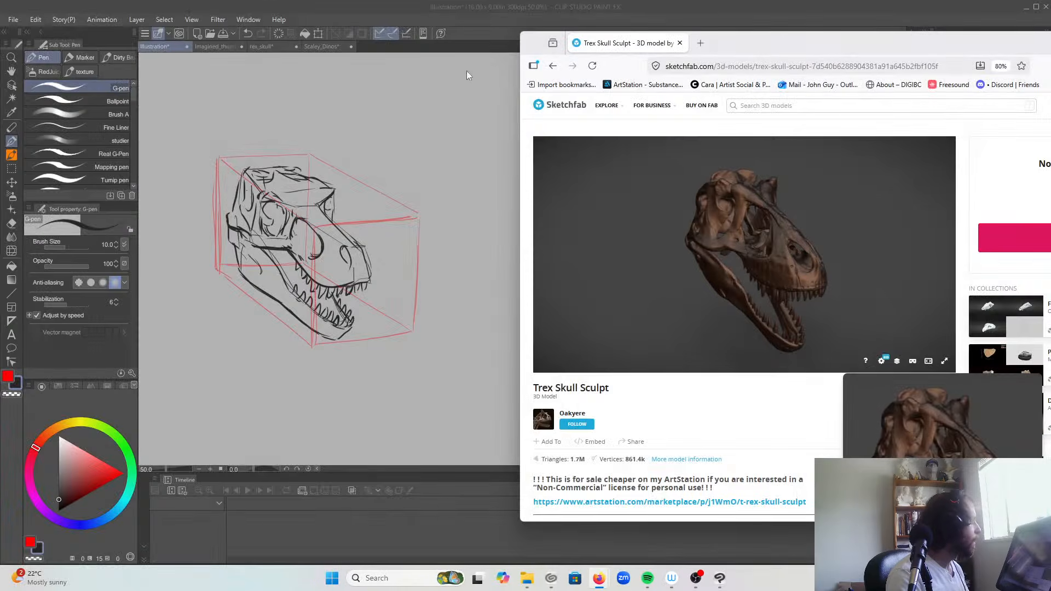
pyautogui.click(433, 11)
pyautogui.click(35, 19)
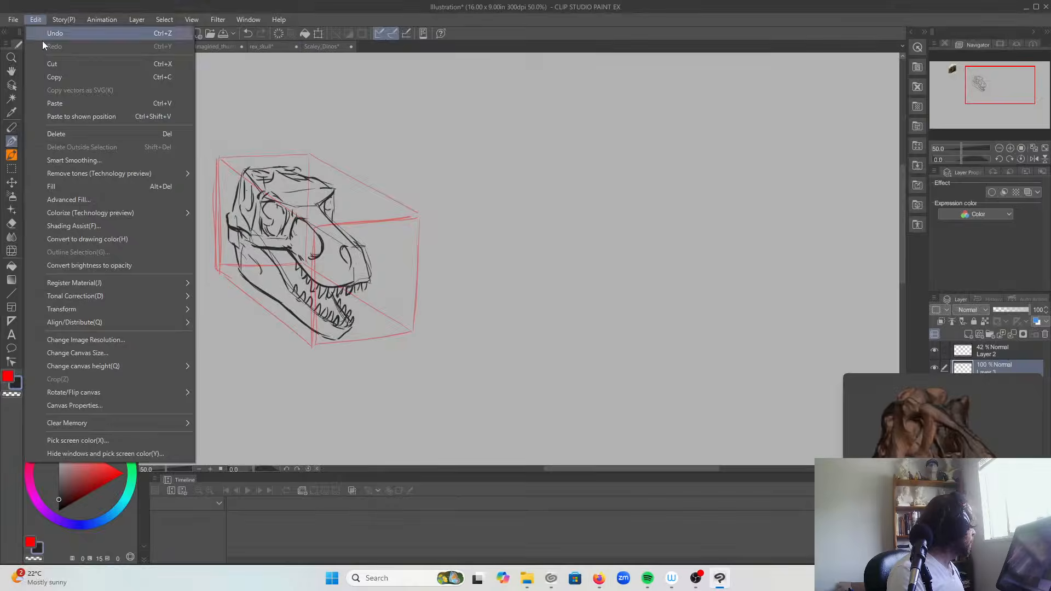
pyautogui.click(78, 103)
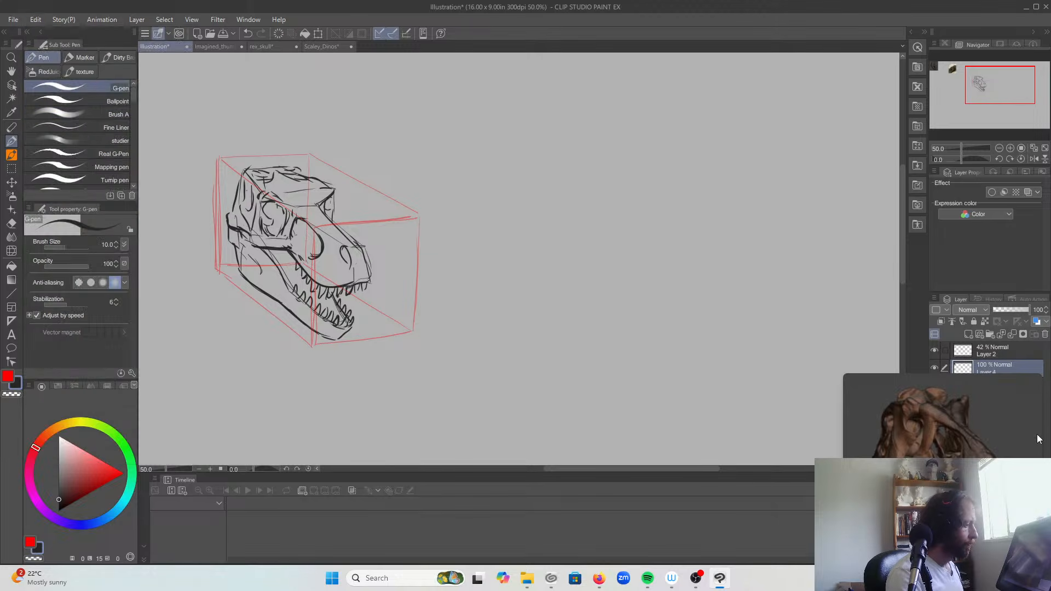
# Step: Move the pasted skull image next to the perspective box, clear of its red edges on the snout side
pyautogui.moveTo(183, 135); pyautogui.dragTo(605, 295)
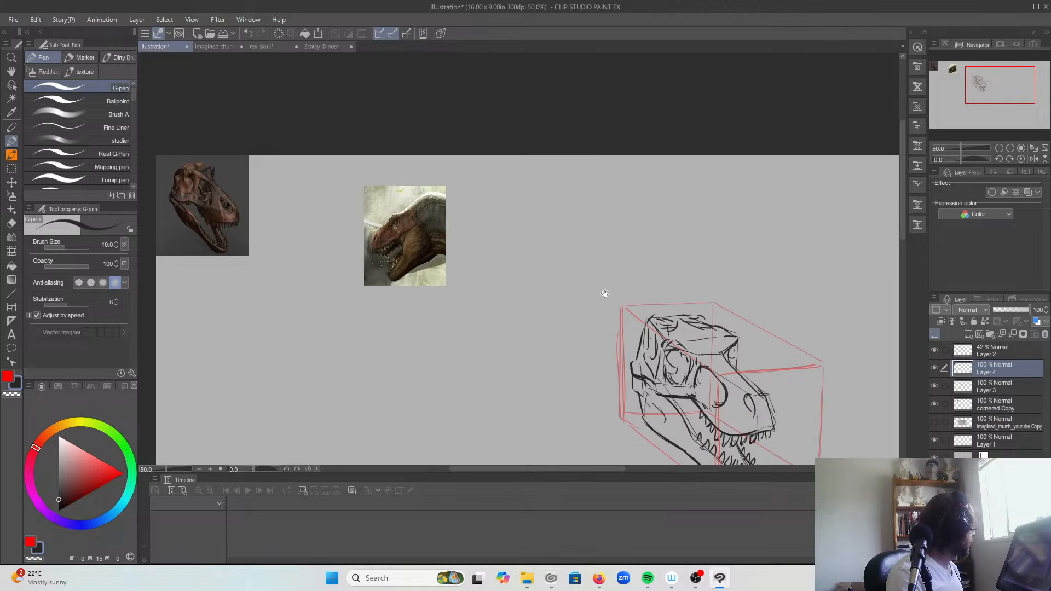
pyautogui.click(12, 183)
pyautogui.moveTo(193, 214)
pyautogui.mouseDown()
pyautogui.moveTo(847, 410)
pyautogui.moveTo(794, 382)
pyautogui.mouseUp()
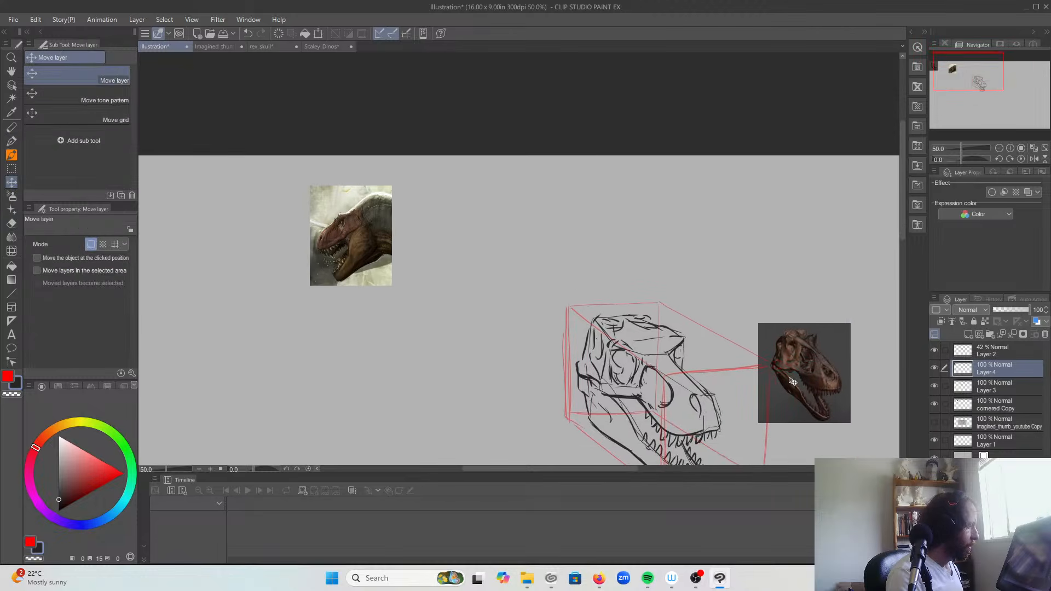
pyautogui.moveTo(728, 423); pyautogui.dragTo(661, 362)
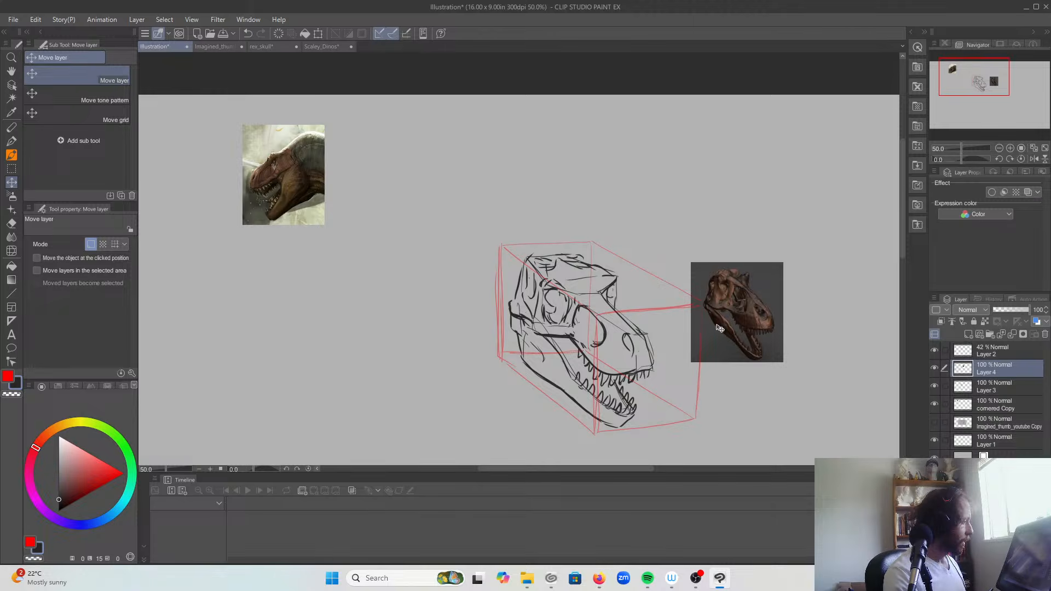
pyautogui.click(978, 354)
pyautogui.click(978, 366)
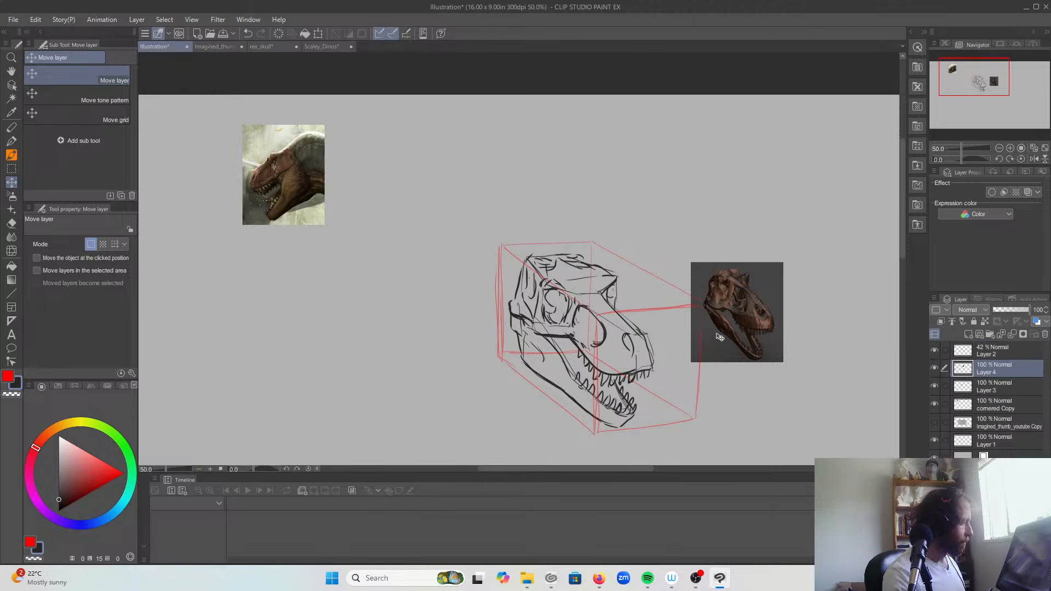
pyautogui.moveTo(720, 336); pyautogui.dragTo(746, 349)
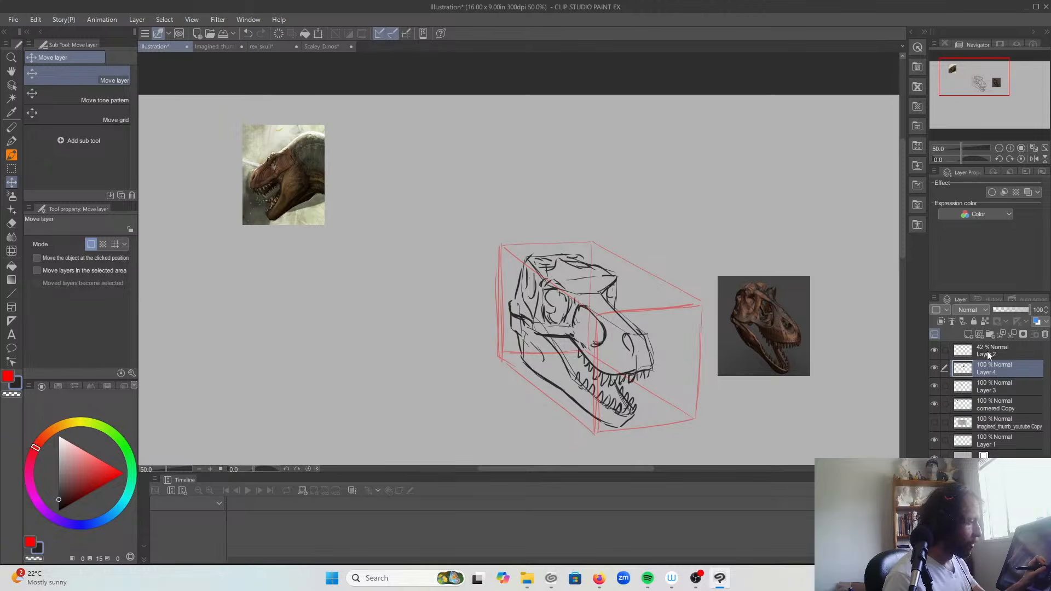
# Step: Make Layer 3 active and rework the skull's eye socket and far brow ridge with the G-pen to follow the skull reference
pyautogui.click(935, 387)
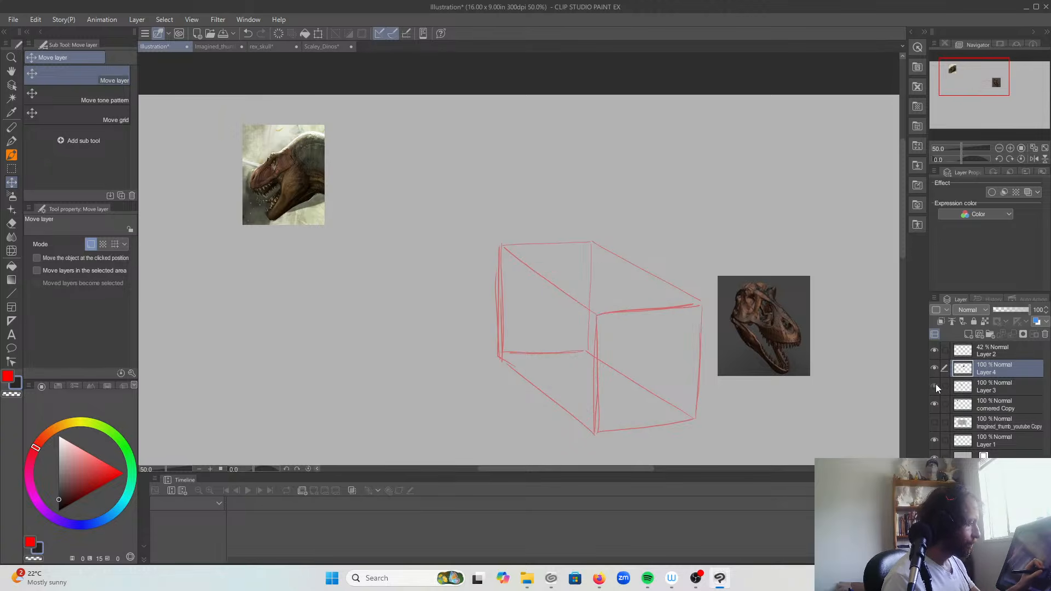
pyautogui.click(935, 387)
pyautogui.click(995, 384)
pyautogui.click(11, 140)
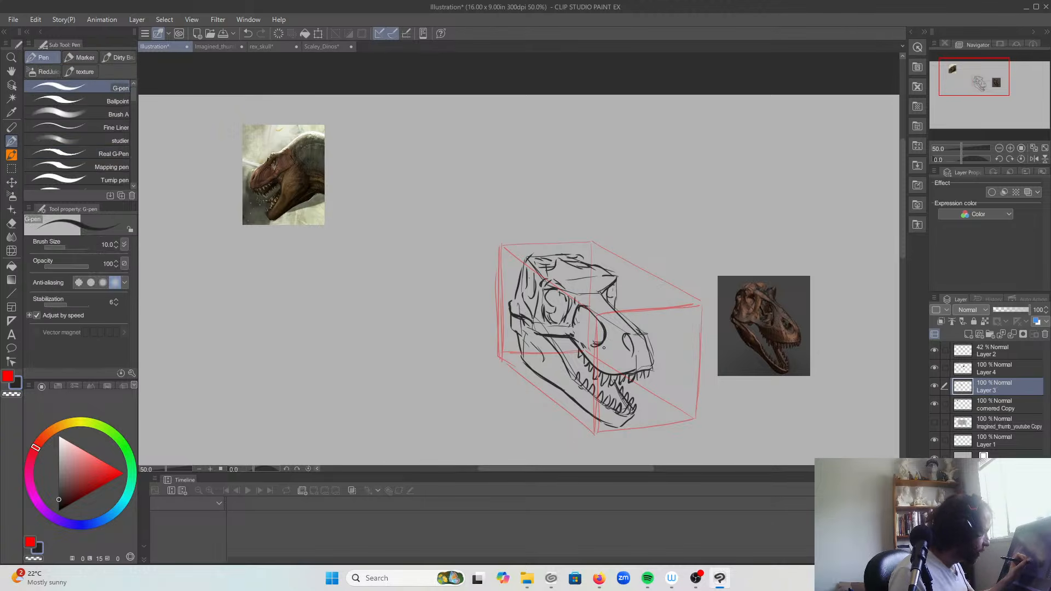
pyautogui.moveTo(603, 347)
pyautogui.mouseDown()
pyautogui.moveTo(600, 323)
pyautogui.moveTo(565, 300)
pyautogui.moveTo(578, 305)
pyautogui.moveTo(579, 291)
pyautogui.moveTo(552, 278)
pyautogui.moveTo(614, 275)
pyautogui.moveTo(600, 280)
pyautogui.mouseUp()
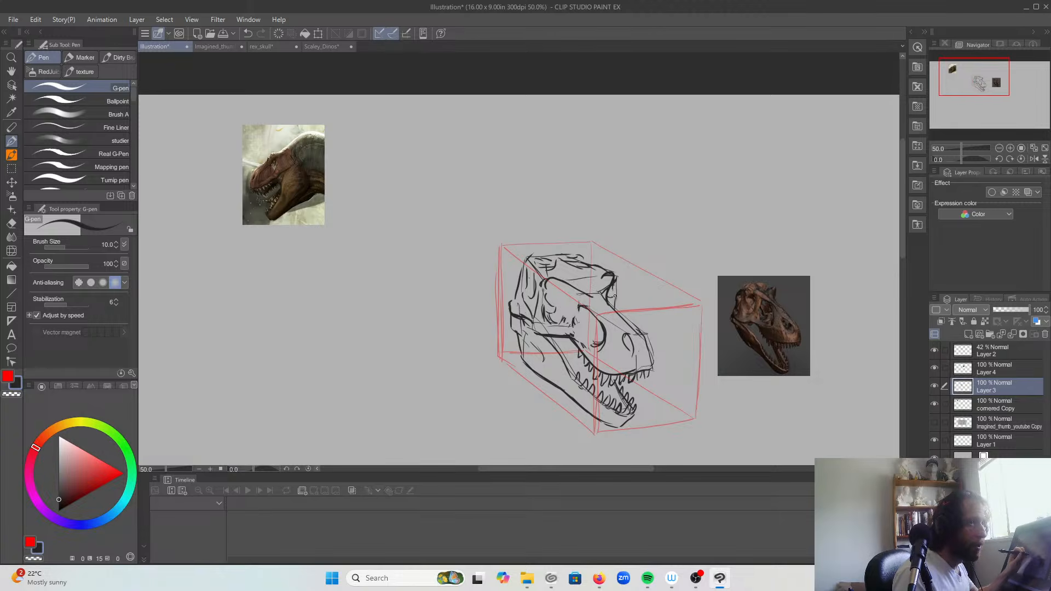
pyautogui.moveTo(620, 278); pyautogui.dragTo(618, 288)
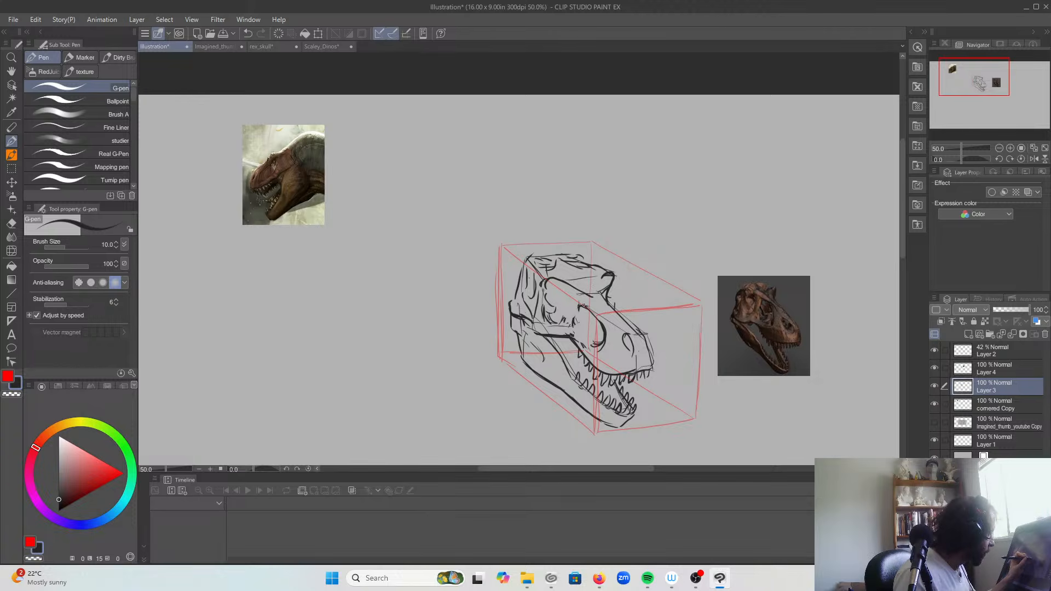
# Step: Sketch a stick-figure skeleton's head, spine, ribs, shoulders and raised arms in the empty area between the T. rex painting and the box
pyautogui.moveTo(411, 259)
pyautogui.mouseDown()
pyautogui.moveTo(412, 292)
pyautogui.moveTo(408, 228)
pyautogui.mouseUp()
pyautogui.moveTo(412, 222)
pyautogui.mouseDown()
pyautogui.moveTo(414, 278)
pyautogui.moveTo(429, 238)
pyautogui.moveTo(430, 269)
pyautogui.moveTo(395, 265)
pyautogui.mouseUp()
pyautogui.moveTo(409, 225)
pyautogui.mouseDown()
pyautogui.moveTo(400, 205)
pyautogui.moveTo(405, 179)
pyautogui.moveTo(415, 194)
pyautogui.moveTo(404, 252)
pyautogui.mouseUp()
pyautogui.moveTo(391, 236); pyautogui.dragTo(419, 247)
pyautogui.moveTo(418, 232)
pyautogui.mouseDown()
pyautogui.moveTo(428, 235)
pyautogui.moveTo(358, 219)
pyautogui.mouseUp()
pyautogui.moveTo(358, 219)
pyautogui.mouseDown()
pyautogui.moveTo(392, 233)
pyautogui.moveTo(457, 208)
pyautogui.mouseUp()
pyautogui.moveTo(458, 209); pyautogui.dragTo(434, 231)
pyautogui.moveTo(359, 216)
pyautogui.mouseDown()
pyautogui.moveTo(359, 186)
pyautogui.moveTo(360, 199)
pyautogui.mouseUp()
pyautogui.moveTo(359, 218); pyautogui.dragTo(355, 183)
pyautogui.moveTo(450, 207); pyautogui.dragTo(448, 173)
pyautogui.moveTo(453, 173)
pyautogui.mouseDown()
pyautogui.moveTo(455, 208)
pyautogui.moveTo(456, 186)
pyautogui.mouseUp()
pyautogui.moveTo(457, 173); pyautogui.dragTo(459, 212)
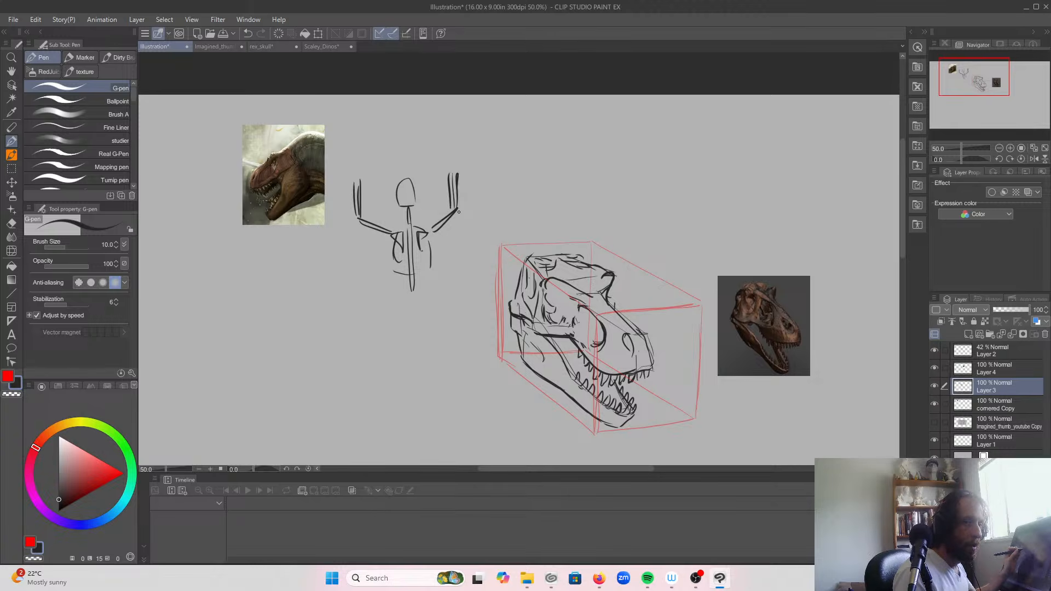
# Step: Add wrists and splayed finger bones to both raised arms of the skeleton figure
pyautogui.moveTo(352, 178)
pyautogui.mouseDown()
pyautogui.moveTo(361, 177)
pyautogui.moveTo(352, 177)
pyautogui.mouseUp()
pyautogui.moveTo(350, 163)
pyautogui.mouseDown()
pyautogui.moveTo(346, 146)
pyautogui.moveTo(353, 165)
pyautogui.mouseUp()
pyautogui.moveTo(355, 143); pyautogui.dragTo(357, 168)
pyautogui.moveTo(360, 143); pyautogui.dragTo(360, 169)
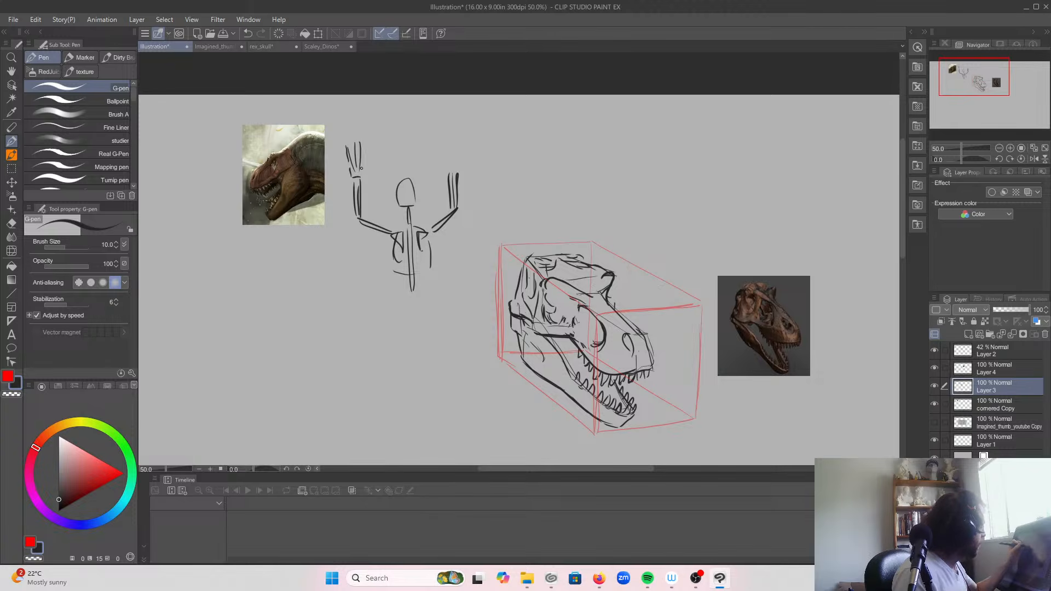
pyautogui.moveTo(458, 174); pyautogui.dragTo(447, 171)
pyautogui.moveTo(446, 165)
pyautogui.mouseDown()
pyautogui.moveTo(448, 175)
pyautogui.moveTo(457, 164)
pyautogui.mouseUp()
pyautogui.moveTo(447, 167)
pyautogui.mouseDown()
pyautogui.moveTo(436, 140)
pyautogui.moveTo(446, 154)
pyautogui.mouseUp()
pyautogui.moveTo(449, 164); pyautogui.dragTo(451, 135)
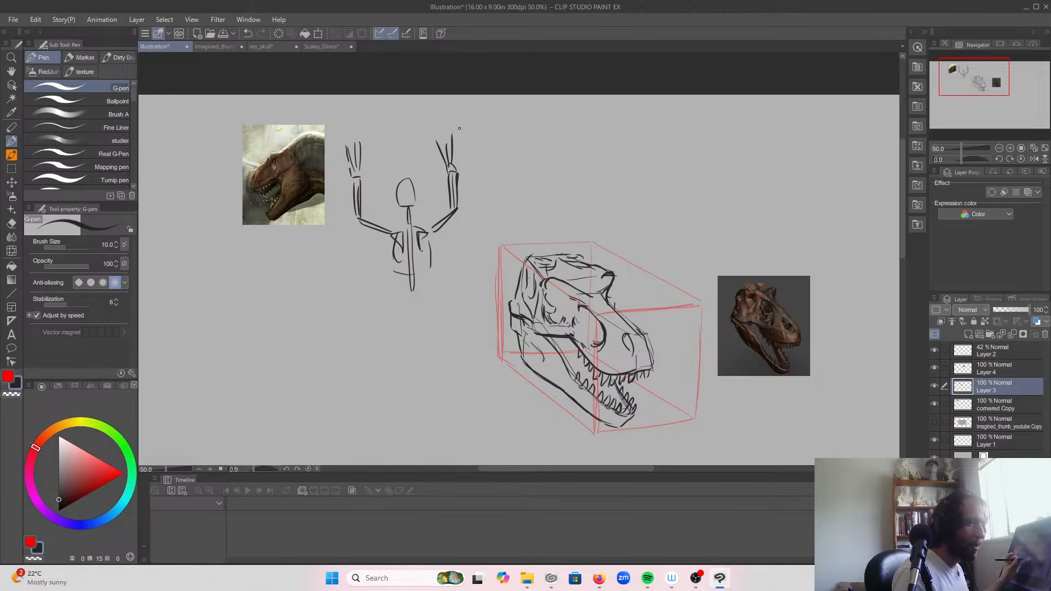
# Step: Draw the skeleton figure's pelvis, thighs, double-boned lower legs and feet, plus a long tail hanging between the legs
pyautogui.moveTo(397, 287)
pyautogui.mouseDown()
pyautogui.moveTo(401, 311)
pyautogui.moveTo(412, 290)
pyautogui.moveTo(430, 288)
pyautogui.moveTo(425, 310)
pyautogui.mouseUp()
pyautogui.moveTo(411, 314)
pyautogui.mouseDown()
pyautogui.moveTo(424, 314)
pyautogui.moveTo(412, 315)
pyautogui.mouseUp()
pyautogui.moveTo(412, 314)
pyautogui.mouseDown()
pyautogui.moveTo(419, 302)
pyautogui.moveTo(371, 343)
pyautogui.mouseUp()
pyautogui.moveTo(428, 296)
pyautogui.mouseDown()
pyautogui.moveTo(452, 346)
pyautogui.moveTo(439, 327)
pyautogui.mouseUp()
pyautogui.moveTo(375, 345); pyautogui.dragTo(371, 383)
pyautogui.moveTo(369, 341); pyautogui.dragTo(367, 390)
pyautogui.moveTo(365, 346); pyautogui.dragTo(363, 403)
pyautogui.moveTo(448, 342); pyautogui.dragTo(444, 401)
pyautogui.moveTo(451, 340); pyautogui.dragTo(450, 392)
pyautogui.moveTo(374, 382)
pyautogui.mouseDown()
pyautogui.moveTo(352, 421)
pyautogui.moveTo(336, 412)
pyautogui.mouseUp()
pyautogui.moveTo(453, 392); pyautogui.dragTo(465, 418)
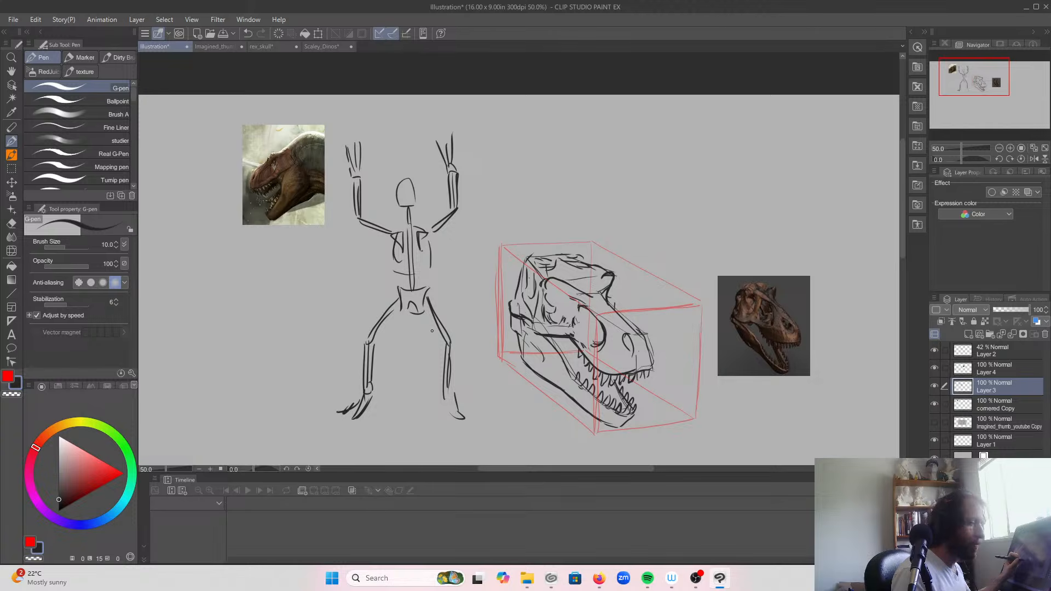
pyautogui.moveTo(415, 302)
pyautogui.mouseDown()
pyautogui.moveTo(409, 394)
pyautogui.moveTo(409, 356)
pyautogui.mouseUp()
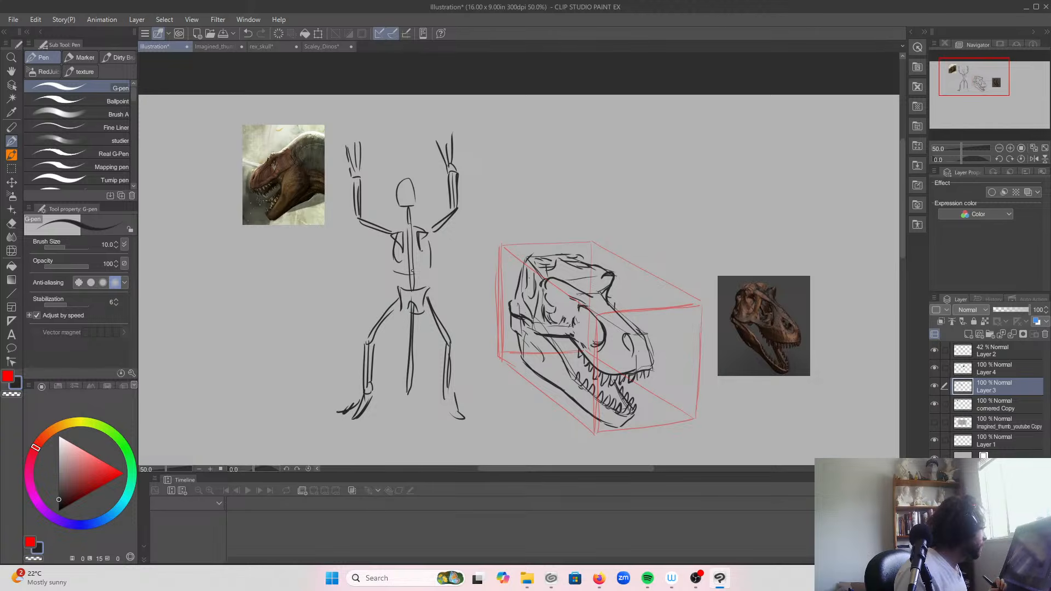
# Step: Delete the whole skeleton figure using a rectangular selection, and clear the selection
pyautogui.press('m')
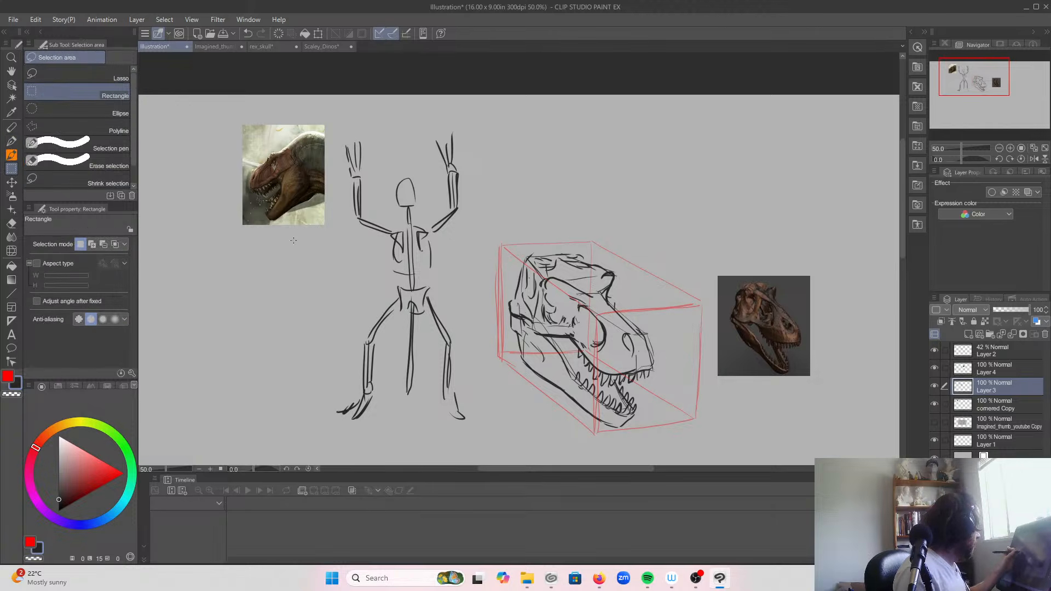
pyautogui.moveTo(333, 119)
pyautogui.mouseDown()
pyautogui.moveTo(490, 391)
pyautogui.moveTo(481, 441)
pyautogui.moveTo(475, 427)
pyautogui.mouseUp()
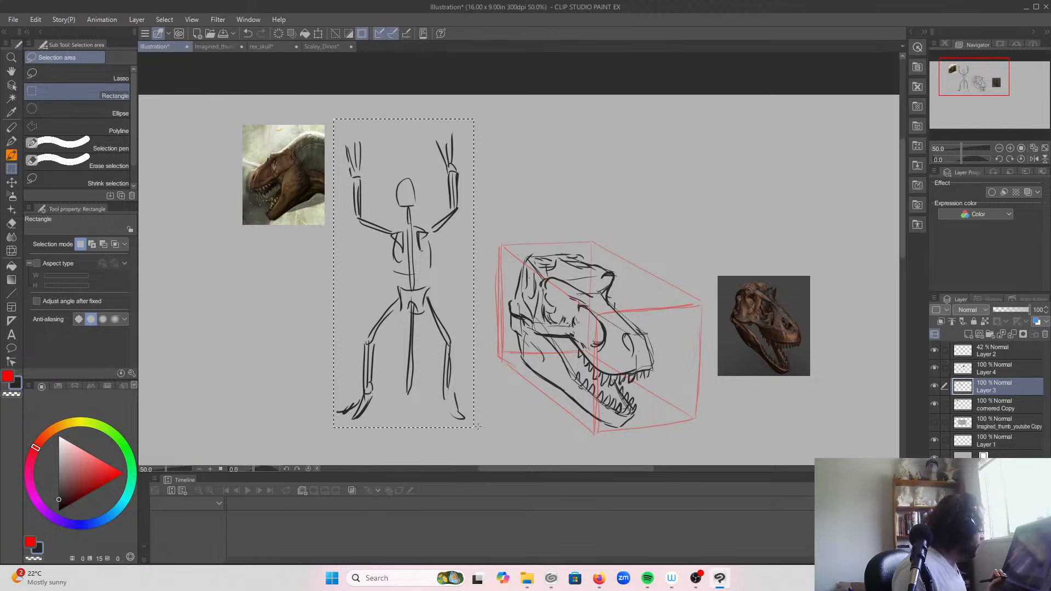
pyautogui.click(336, 33)
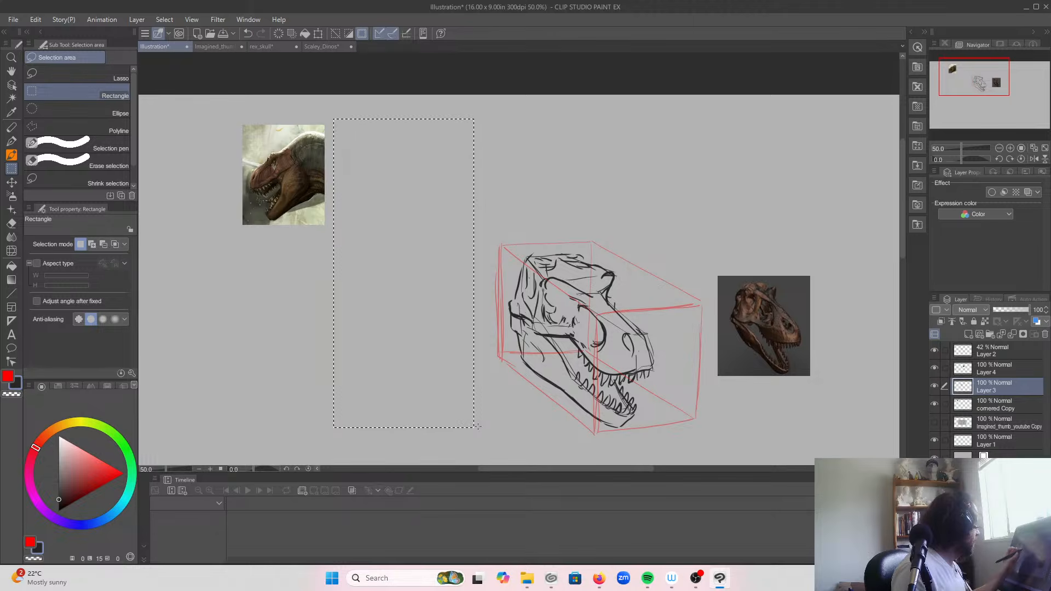
pyautogui.hotkey('ctrl', 'd')
# Step: Redraw the bony bar behind the skull's eye socket and the rear skull opening with the G-pen, following the skull reference
pyautogui.click(11, 141)
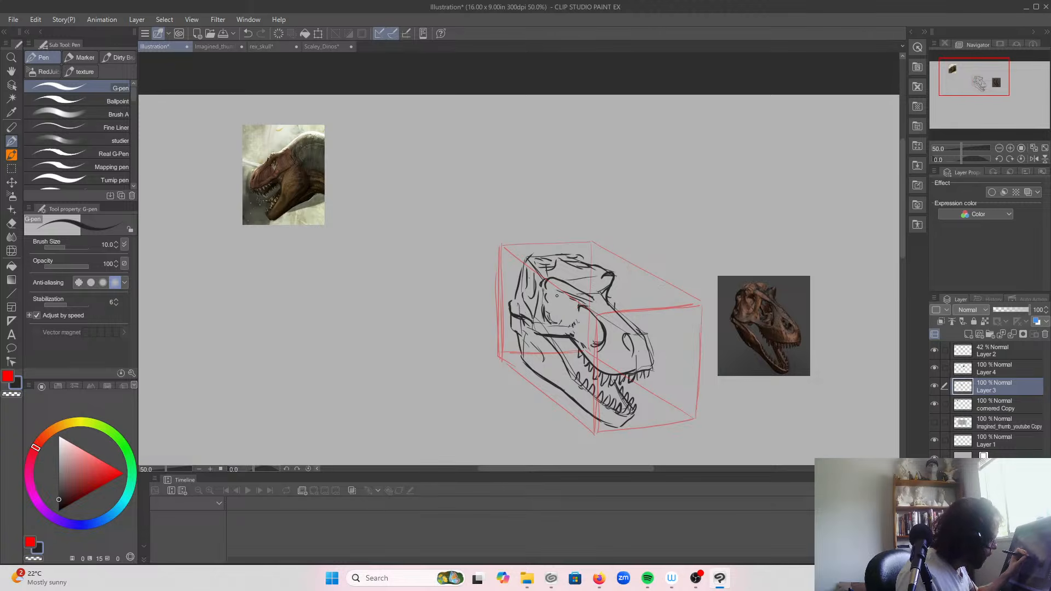
pyautogui.moveTo(558, 306)
pyautogui.mouseDown()
pyautogui.moveTo(553, 325)
pyautogui.moveTo(554, 307)
pyautogui.mouseUp()
pyautogui.moveTo(550, 287)
pyautogui.mouseDown()
pyautogui.moveTo(544, 314)
pyautogui.moveTo(529, 292)
pyautogui.moveTo(535, 313)
pyautogui.moveTo(559, 317)
pyautogui.moveTo(552, 324)
pyautogui.mouseUp()
pyautogui.moveTo(558, 315); pyautogui.dragTo(560, 294)
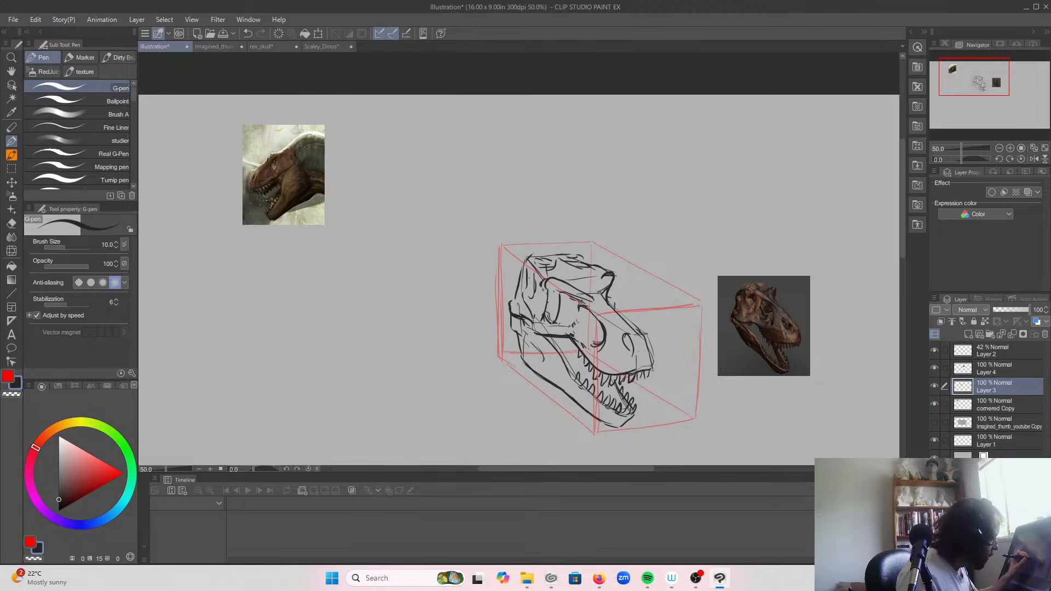
pyautogui.moveTo(534, 272)
pyautogui.mouseDown()
pyautogui.moveTo(530, 287)
pyautogui.moveTo(545, 280)
pyautogui.moveTo(537, 271)
pyautogui.moveTo(532, 319)
pyautogui.moveTo(522, 285)
pyautogui.mouseUp()
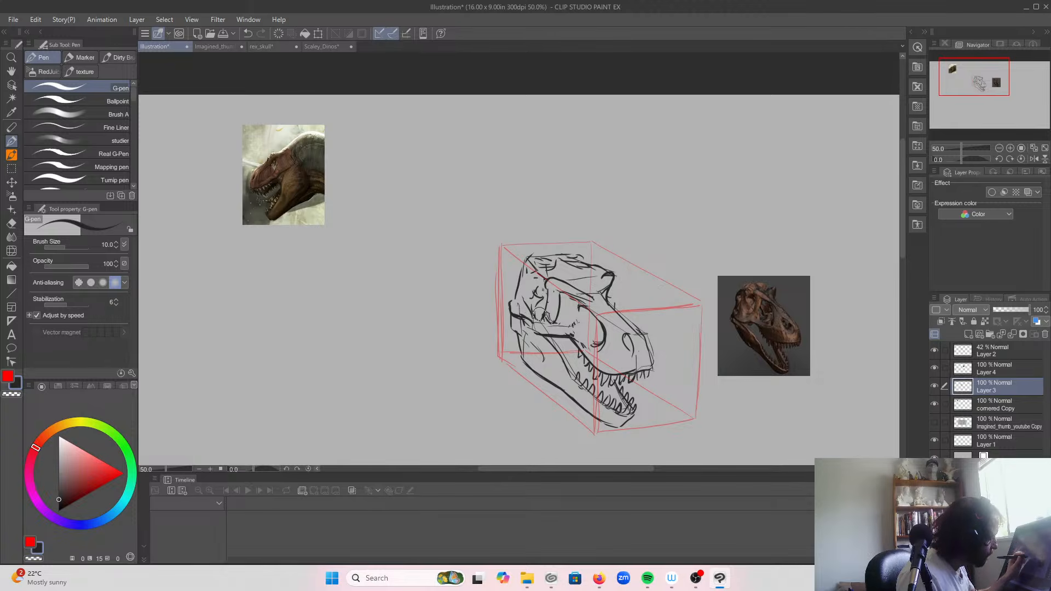
pyautogui.moveTo(570, 328)
pyautogui.mouseDown()
pyautogui.moveTo(557, 291)
pyautogui.moveTo(556, 317)
pyautogui.moveTo(554, 291)
pyautogui.moveTo(563, 296)
pyautogui.moveTo(556, 314)
pyautogui.moveTo(546, 311)
pyautogui.moveTo(562, 282)
pyautogui.mouseUp()
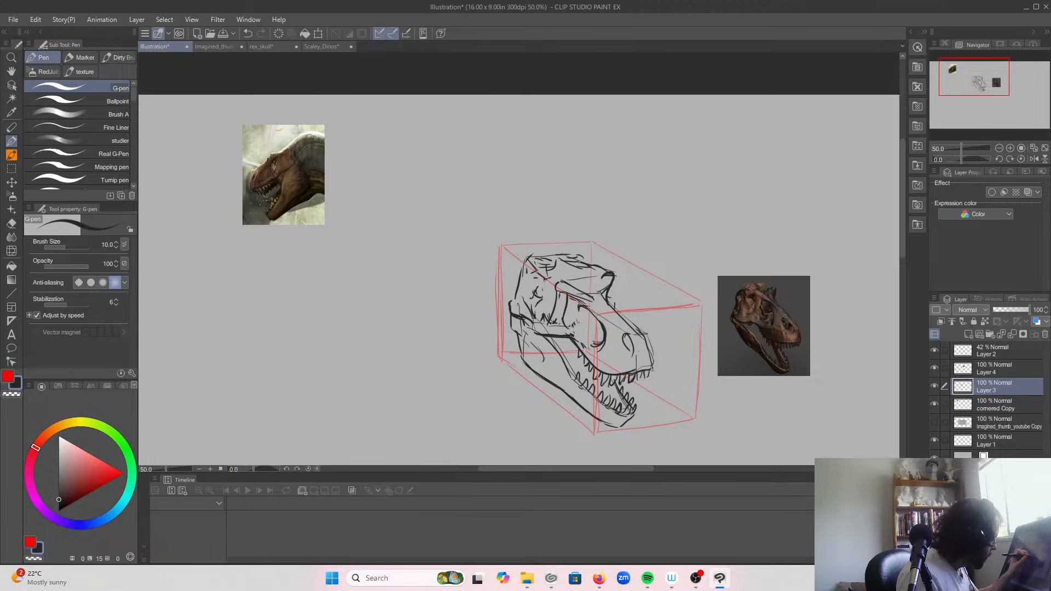
# Step: Rework the large snout opening, the curved upper jaw edge and the cheekbone running back to the jaw joint
pyautogui.moveTo(563, 328); pyautogui.dragTo(594, 345)
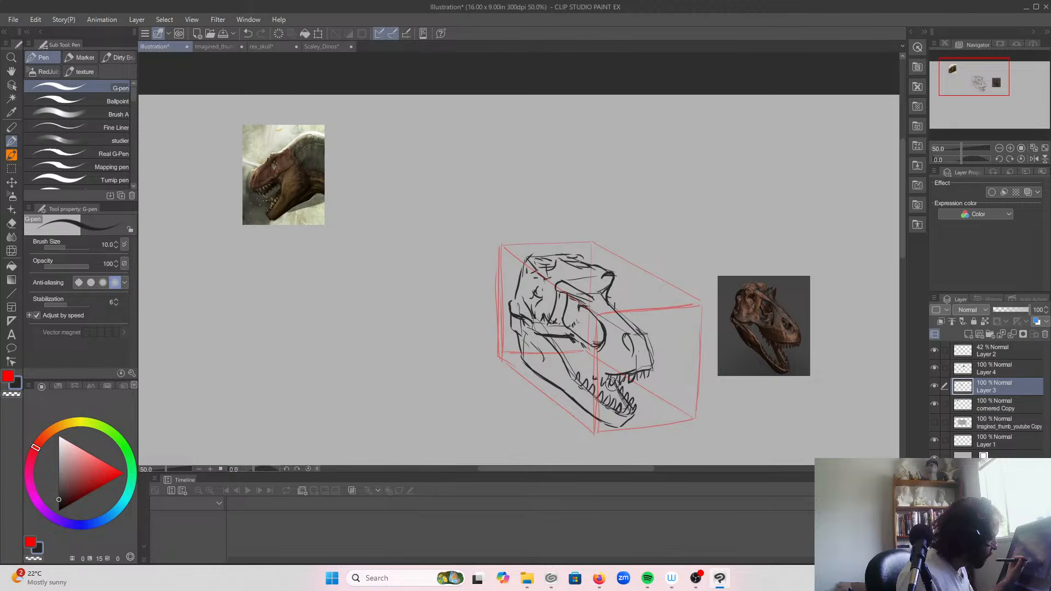
pyautogui.moveTo(564, 337)
pyautogui.mouseDown()
pyautogui.moveTo(579, 361)
pyautogui.moveTo(610, 375)
pyautogui.mouseUp()
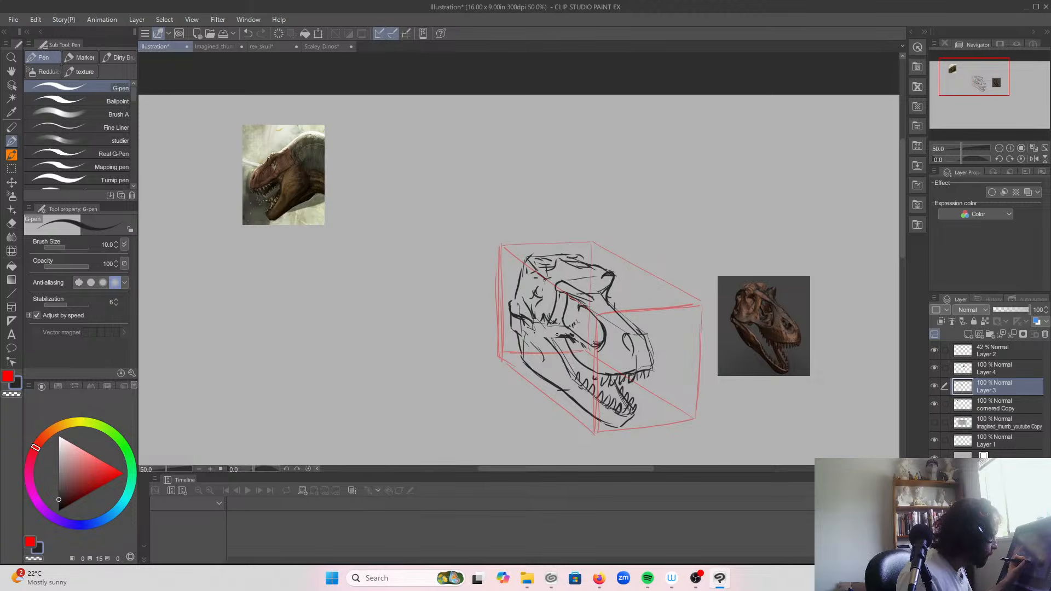
pyautogui.moveTo(555, 331); pyautogui.dragTo(515, 319)
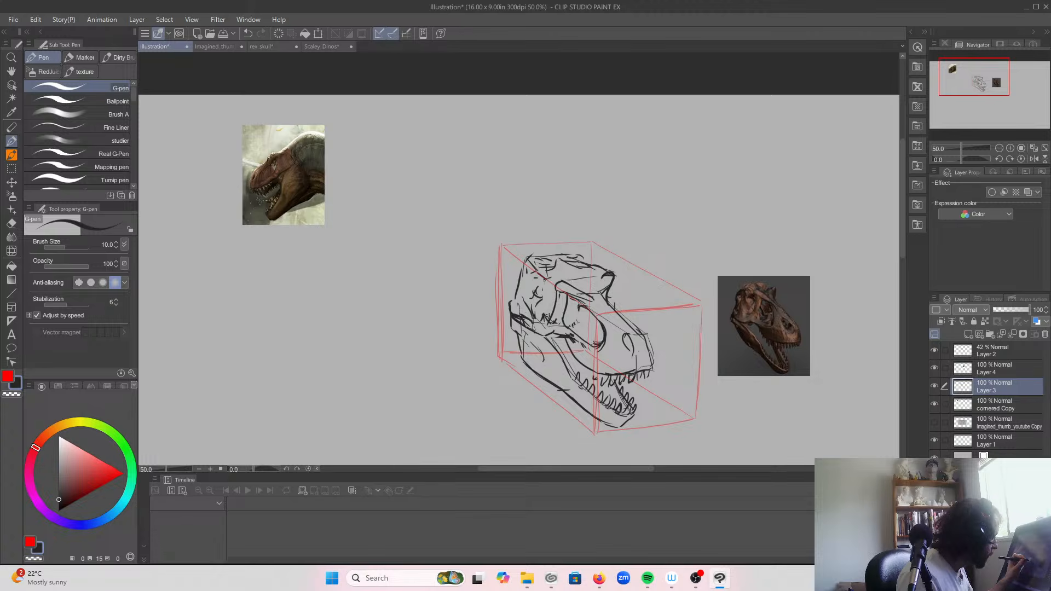
pyautogui.moveTo(540, 280)
pyautogui.mouseDown()
pyautogui.moveTo(550, 278)
pyautogui.moveTo(540, 286)
pyautogui.moveTo(551, 299)
pyautogui.moveTo(538, 289)
pyautogui.moveTo(540, 318)
pyautogui.mouseUp()
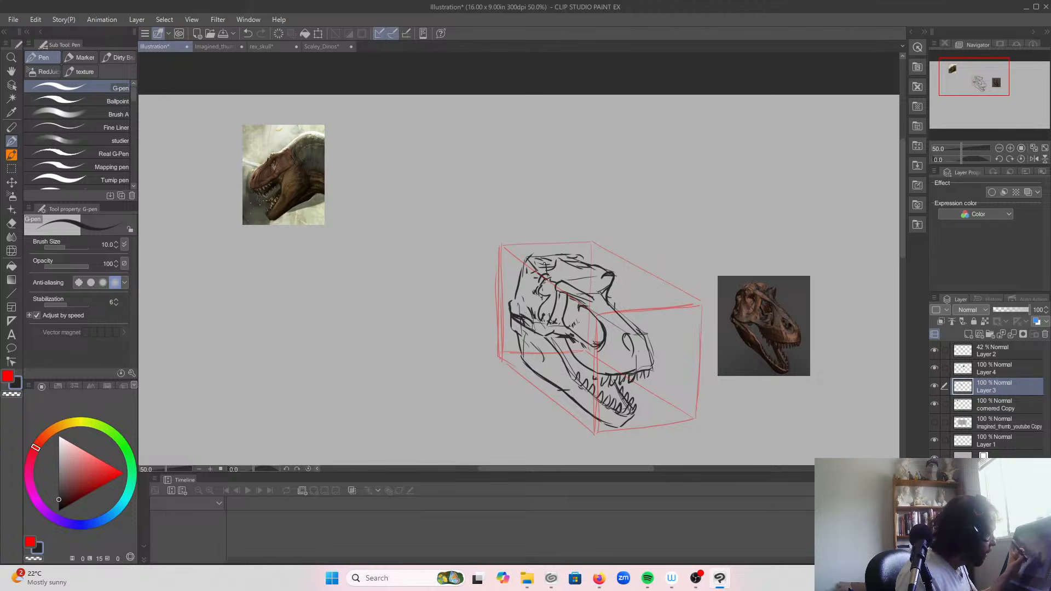
# Step: Redraw the skull roof and back edge with a lower, bumpier contour, and put back small teeth along the upper jaw
pyautogui.moveTo(554, 262); pyautogui.dragTo(598, 272)
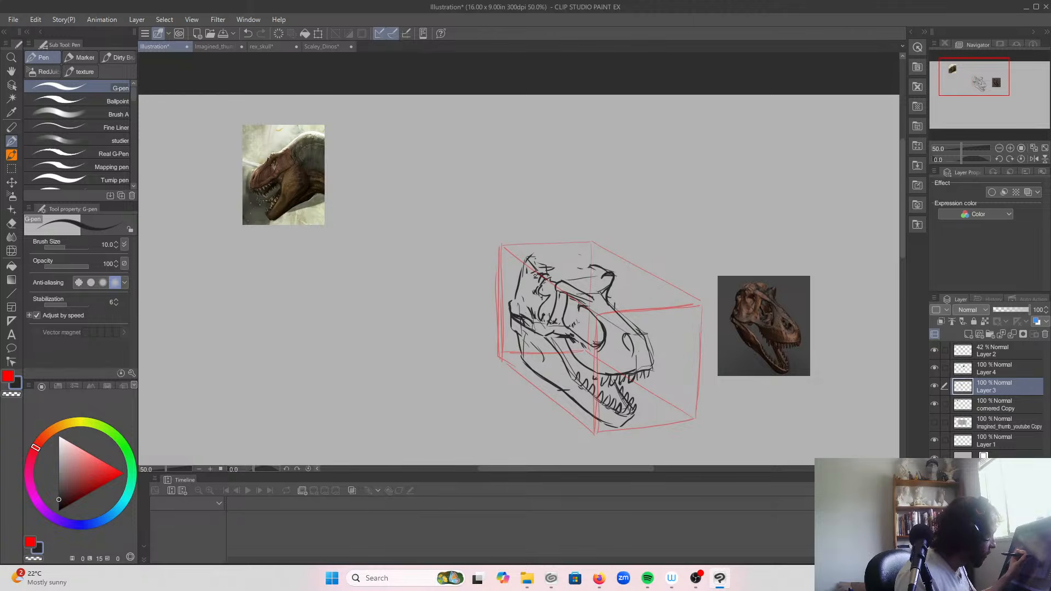
pyautogui.moveTo(531, 290)
pyautogui.mouseDown()
pyautogui.moveTo(527, 307)
pyautogui.moveTo(515, 301)
pyautogui.mouseUp()
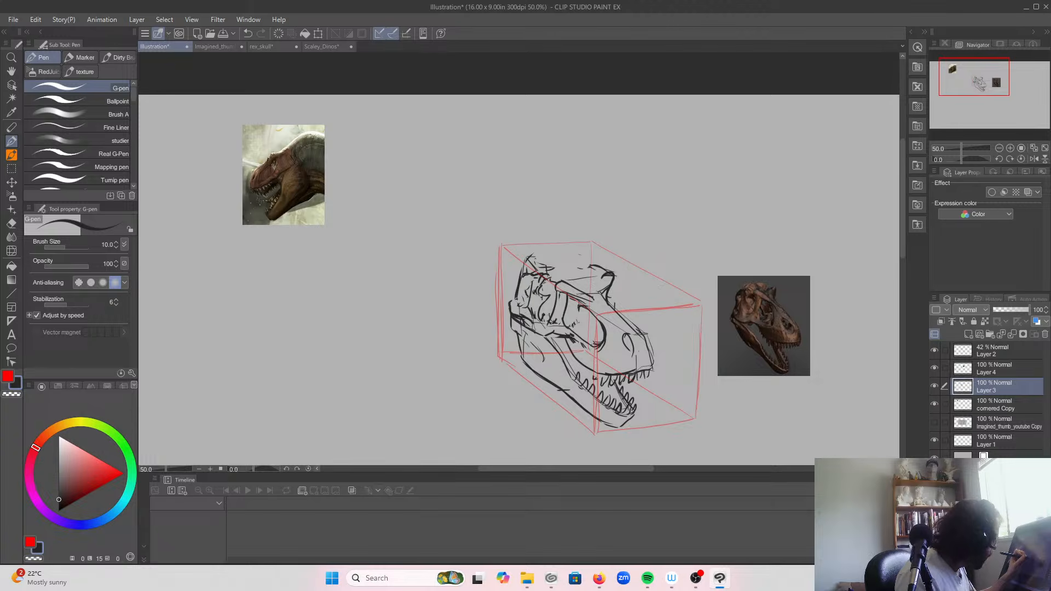
pyautogui.moveTo(548, 266)
pyautogui.mouseDown()
pyautogui.moveTo(566, 261)
pyautogui.moveTo(584, 272)
pyautogui.moveTo(578, 258)
pyautogui.moveTo(588, 272)
pyautogui.mouseUp()
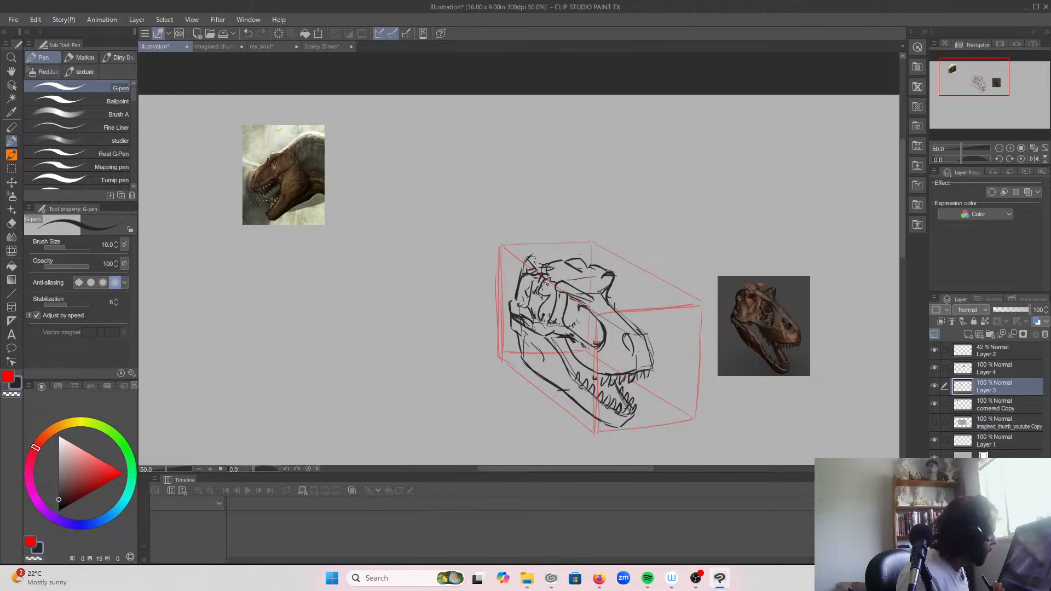
pyautogui.moveTo(592, 381)
pyautogui.mouseDown()
pyautogui.moveTo(602, 375)
pyautogui.moveTo(603, 386)
pyautogui.mouseUp()
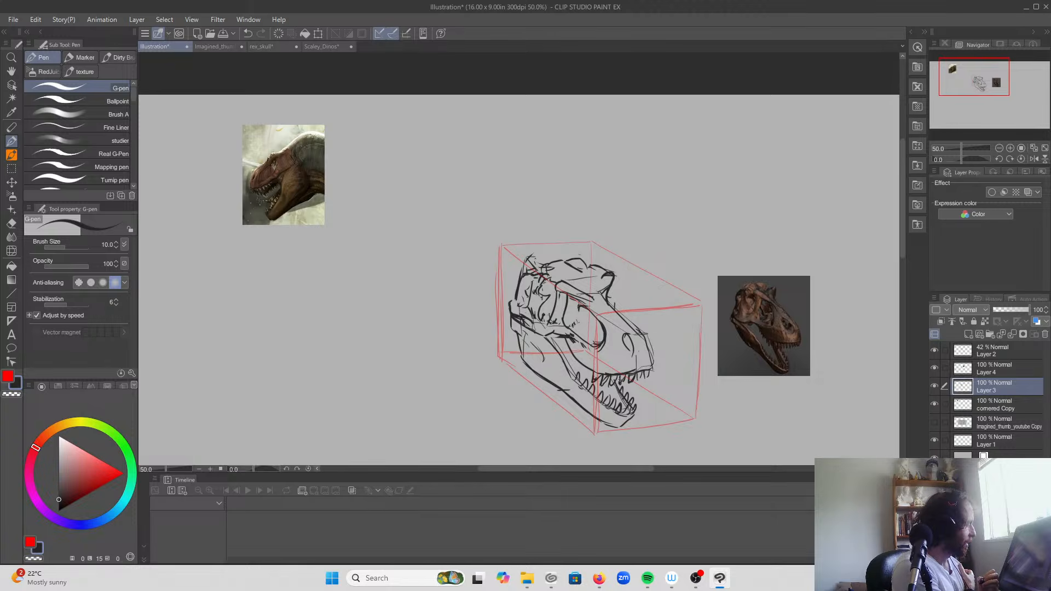
# Step: Hide the skull sketch, painting, skull reference and box layers, and add a new empty layer above Layer 2
pyautogui.click(935, 385)
pyautogui.click(935, 402)
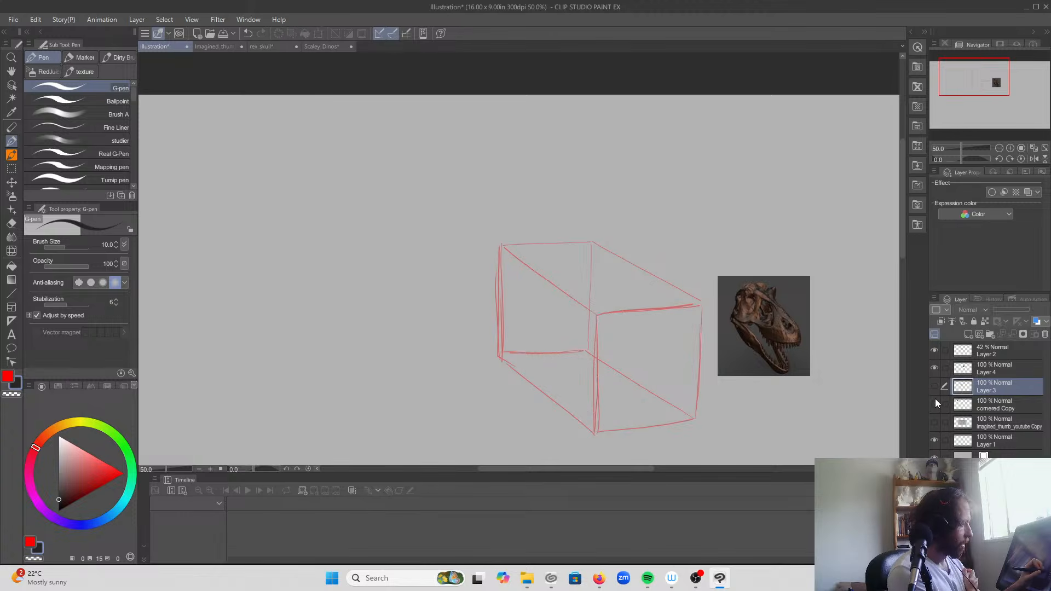
pyautogui.click(934, 368)
pyautogui.click(934, 351)
pyautogui.click(987, 350)
pyautogui.click(970, 334)
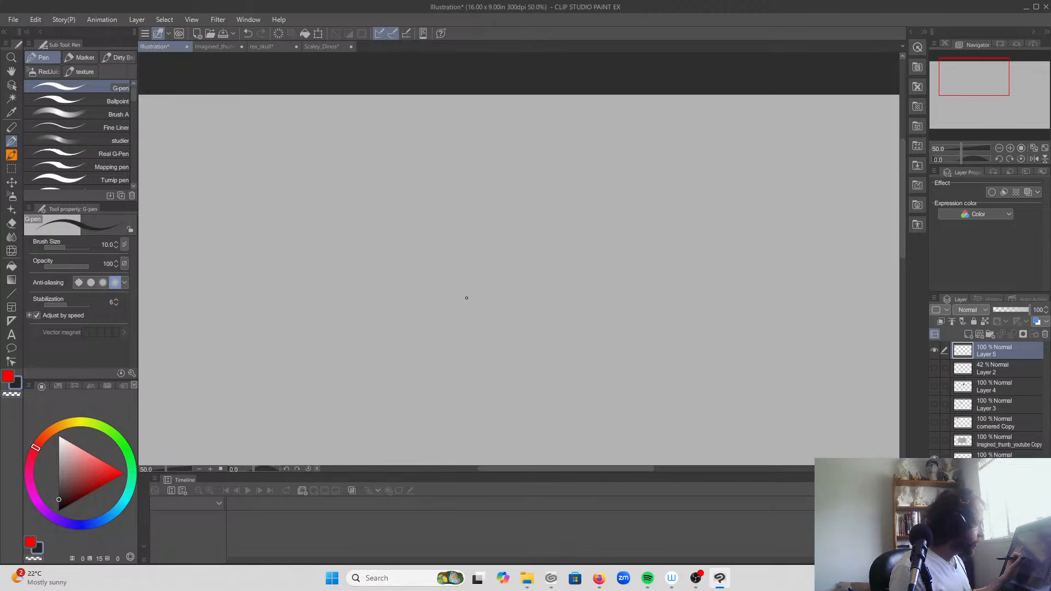
# Step: Sketch a new skull's snout on the blank canvas, with top ridge, rounded tip, upper jaw curve, brow, eye and side opening
pyautogui.moveTo(447, 268)
pyautogui.mouseDown()
pyautogui.moveTo(478, 298)
pyautogui.moveTo(436, 272)
pyautogui.mouseUp()
pyautogui.moveTo(490, 299); pyautogui.dragTo(482, 334)
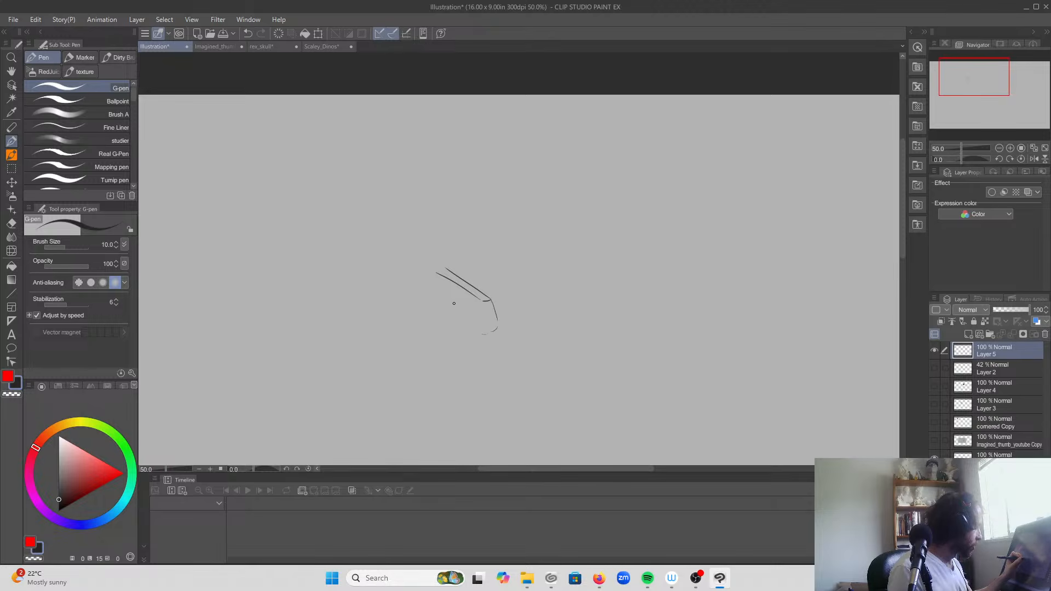
pyautogui.moveTo(438, 272)
pyautogui.mouseDown()
pyautogui.moveTo(407, 262)
pyautogui.moveTo(460, 258)
pyautogui.moveTo(433, 271)
pyautogui.moveTo(442, 274)
pyautogui.moveTo(418, 267)
pyautogui.mouseUp()
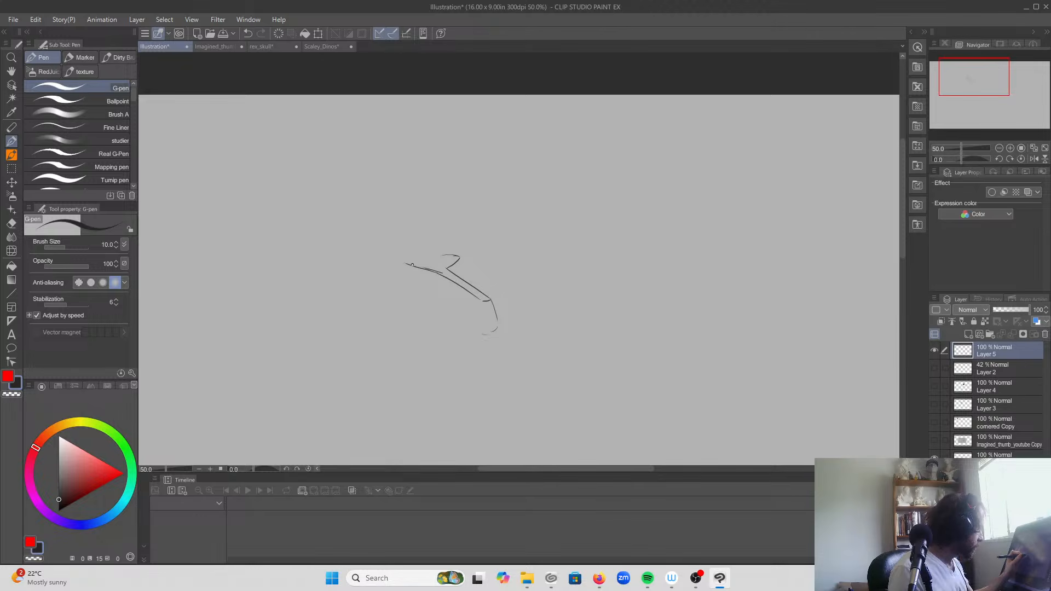
pyautogui.moveTo(406, 279)
pyautogui.mouseDown()
pyautogui.moveTo(414, 269)
pyautogui.moveTo(411, 278)
pyautogui.moveTo(437, 299)
pyautogui.moveTo(455, 289)
pyautogui.moveTo(427, 314)
pyautogui.moveTo(457, 332)
pyautogui.moveTo(442, 335)
pyautogui.moveTo(427, 315)
pyautogui.moveTo(426, 300)
pyautogui.moveTo(456, 331)
pyautogui.mouseUp()
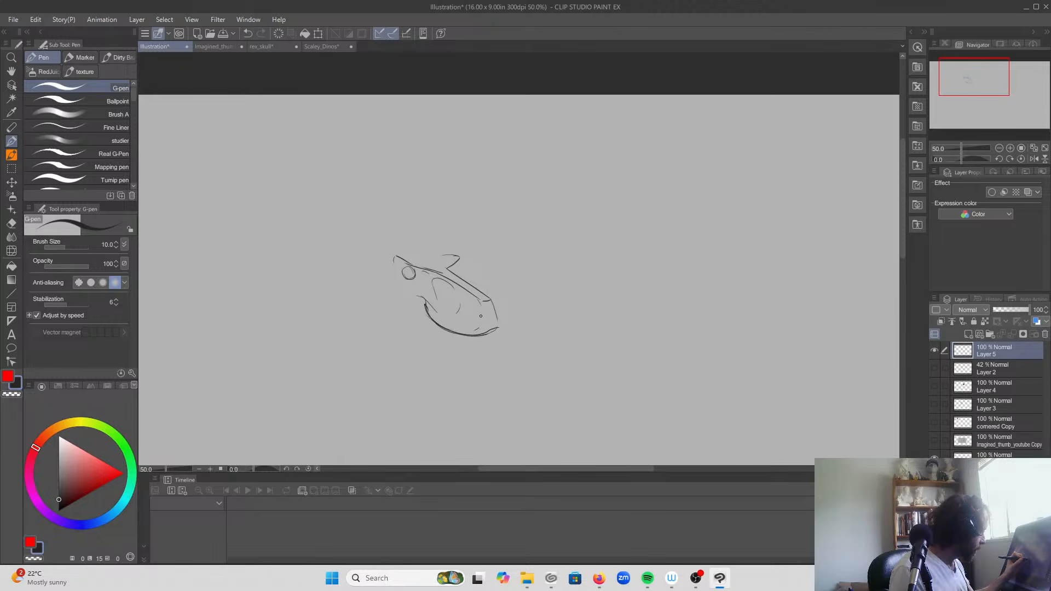
# Step: Extend the new skull backwards with the cheek line, far brow, domed crown and rear edge
pyautogui.moveTo(490, 299)
pyautogui.mouseDown()
pyautogui.moveTo(449, 268)
pyautogui.moveTo(453, 254)
pyautogui.moveTo(422, 287)
pyautogui.moveTo(426, 310)
pyautogui.moveTo(371, 287)
pyautogui.mouseUp()
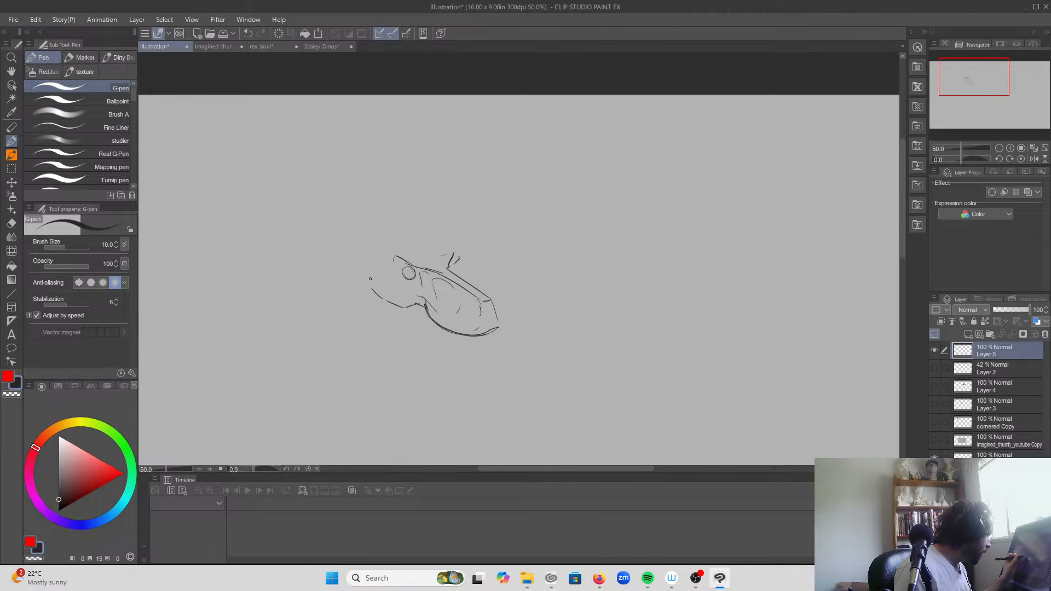
pyautogui.moveTo(391, 244); pyautogui.dragTo(429, 241)
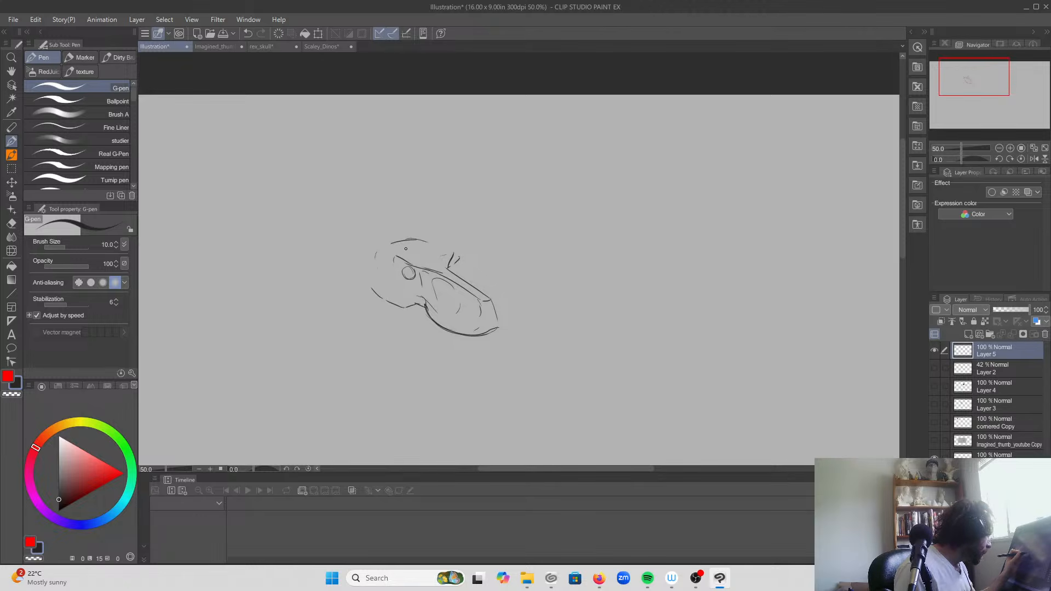
pyautogui.moveTo(414, 305)
pyautogui.mouseDown()
pyautogui.moveTo(375, 289)
pyautogui.moveTo(374, 251)
pyautogui.mouseUp()
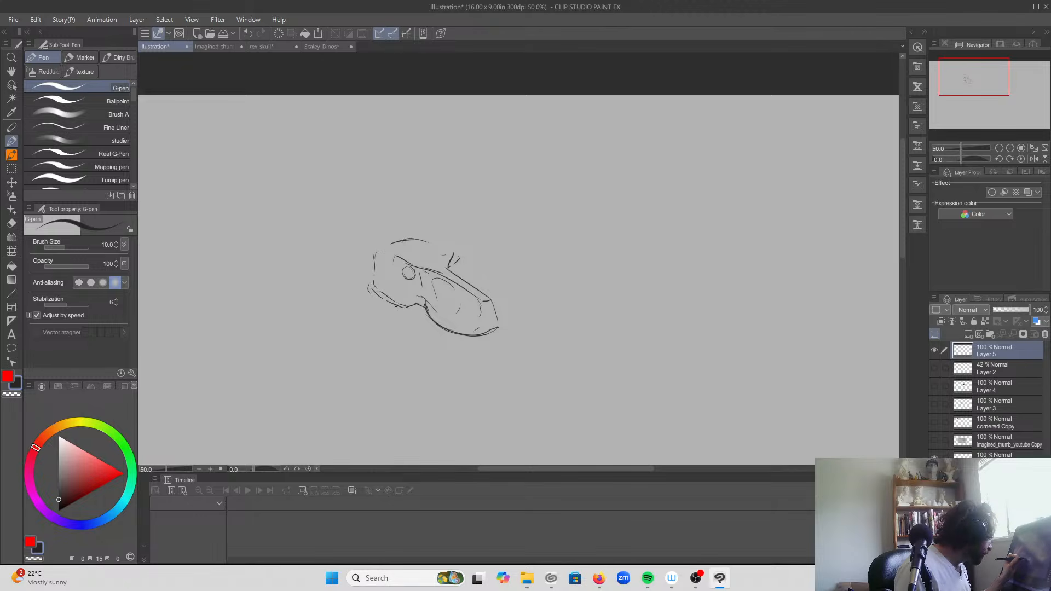
# Step: Draw the new skull's open lower jaw, from the hinge below the cheek down to the narrow chin
pyautogui.moveTo(402, 312)
pyautogui.mouseDown()
pyautogui.moveTo(414, 341)
pyautogui.moveTo(417, 331)
pyautogui.moveTo(457, 379)
pyautogui.mouseUp()
pyautogui.moveTo(437, 322); pyautogui.dragTo(476, 387)
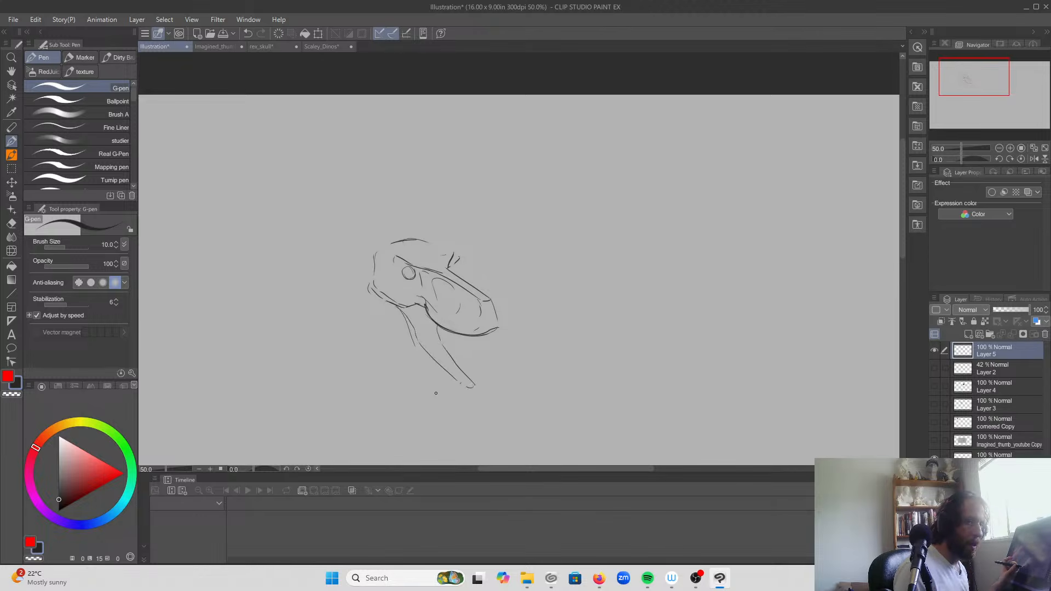
pyautogui.moveTo(412, 332)
pyautogui.mouseDown()
pyautogui.moveTo(419, 345)
pyautogui.moveTo(415, 335)
pyautogui.mouseUp()
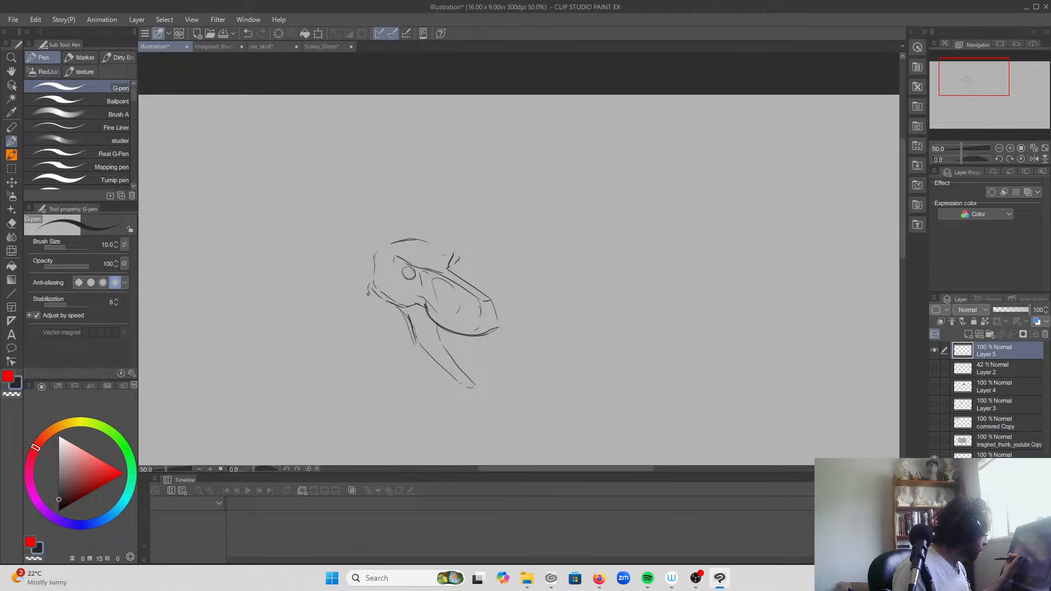
pyautogui.moveTo(367, 289)
pyautogui.mouseDown()
pyautogui.moveTo(385, 340)
pyautogui.moveTo(376, 335)
pyautogui.moveTo(454, 397)
pyautogui.mouseUp()
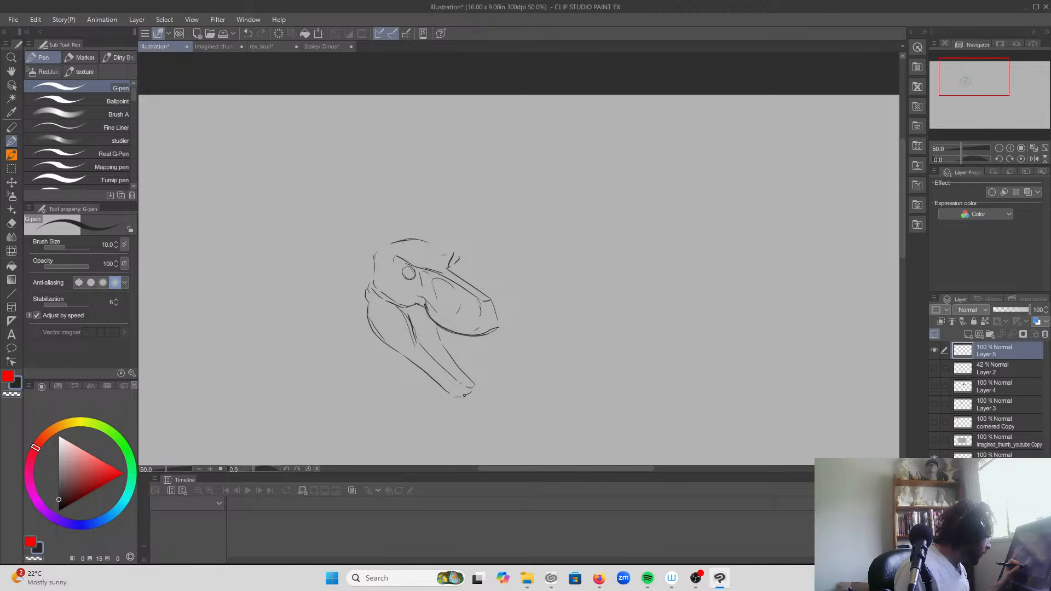
# Step: Flesh out the head around the skull with a mouth-corner fold, nostril, far brow bump, arched neck top, throat and side neck contours
pyautogui.moveTo(425, 316); pyautogui.dragTo(419, 341)
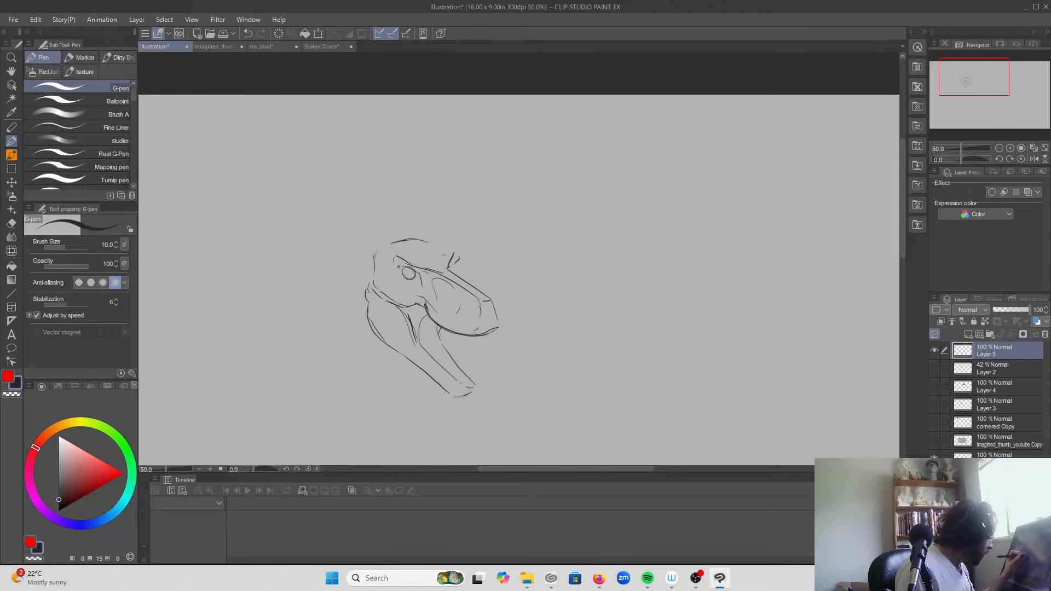
pyautogui.moveTo(393, 255)
pyautogui.mouseDown()
pyautogui.moveTo(453, 250)
pyautogui.moveTo(449, 267)
pyautogui.mouseUp()
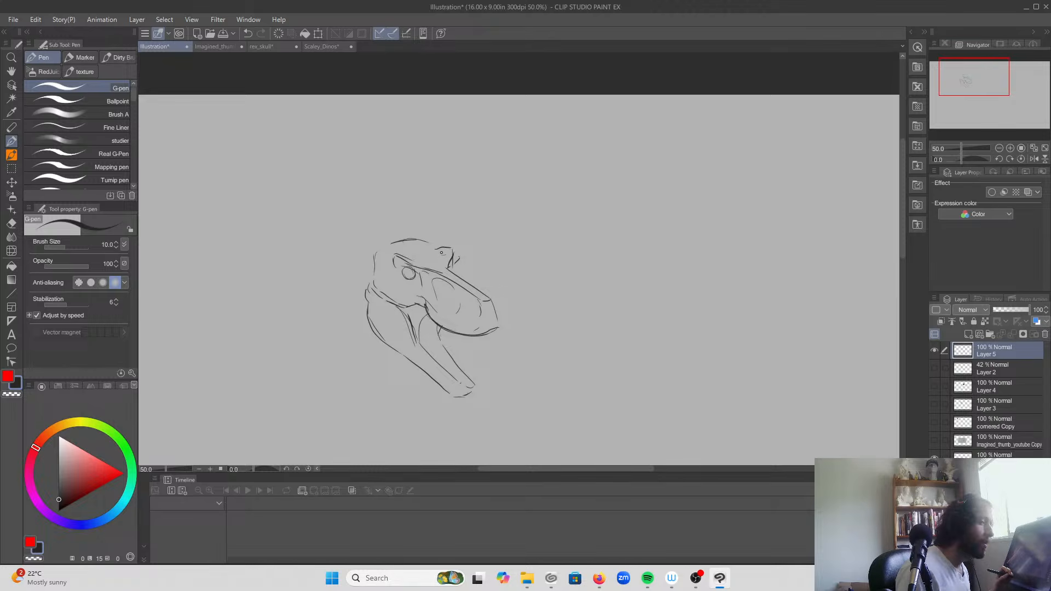
pyautogui.moveTo(477, 312)
pyautogui.mouseDown()
pyautogui.moveTo(441, 282)
pyautogui.moveTo(410, 276)
pyautogui.moveTo(414, 235)
pyautogui.moveTo(327, 219)
pyautogui.mouseUp()
pyautogui.moveTo(410, 360)
pyautogui.mouseDown()
pyautogui.moveTo(352, 357)
pyautogui.moveTo(334, 385)
pyautogui.mouseUp()
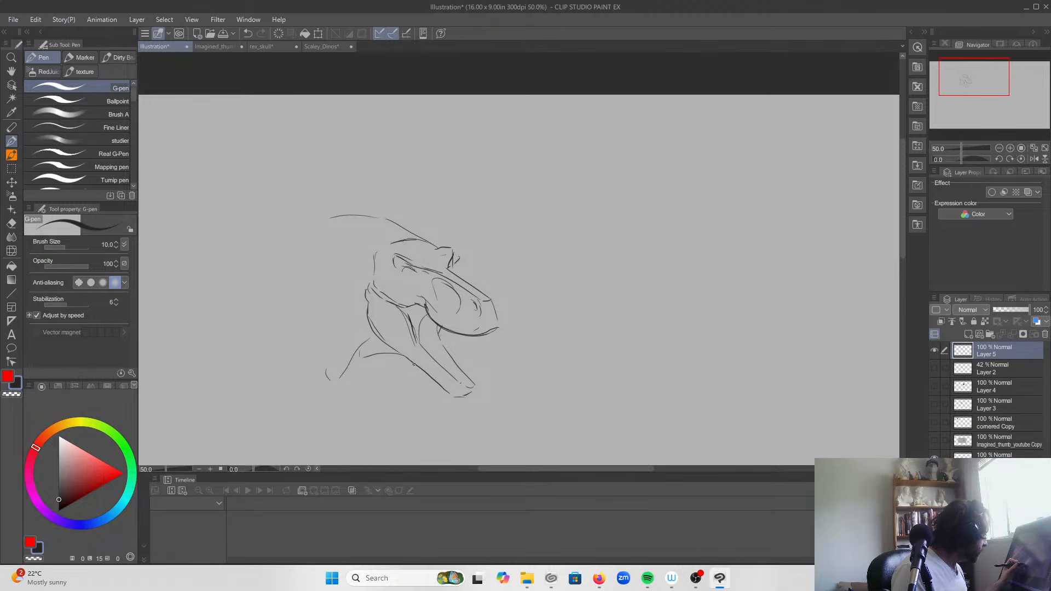
pyautogui.moveTo(383, 249)
pyautogui.mouseDown()
pyautogui.moveTo(314, 227)
pyautogui.moveTo(373, 216)
pyautogui.moveTo(436, 243)
pyautogui.mouseUp()
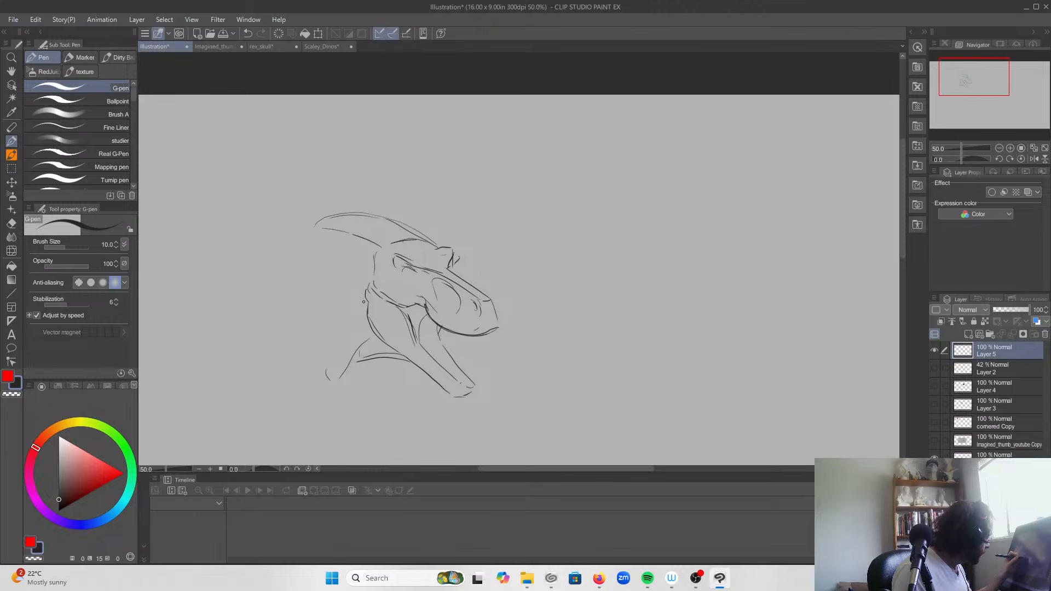
pyautogui.moveTo(368, 312)
pyautogui.mouseDown()
pyautogui.moveTo(338, 319)
pyautogui.moveTo(339, 234)
pyautogui.moveTo(316, 256)
pyautogui.mouseUp()
pyautogui.moveTo(375, 298); pyautogui.dragTo(415, 308)
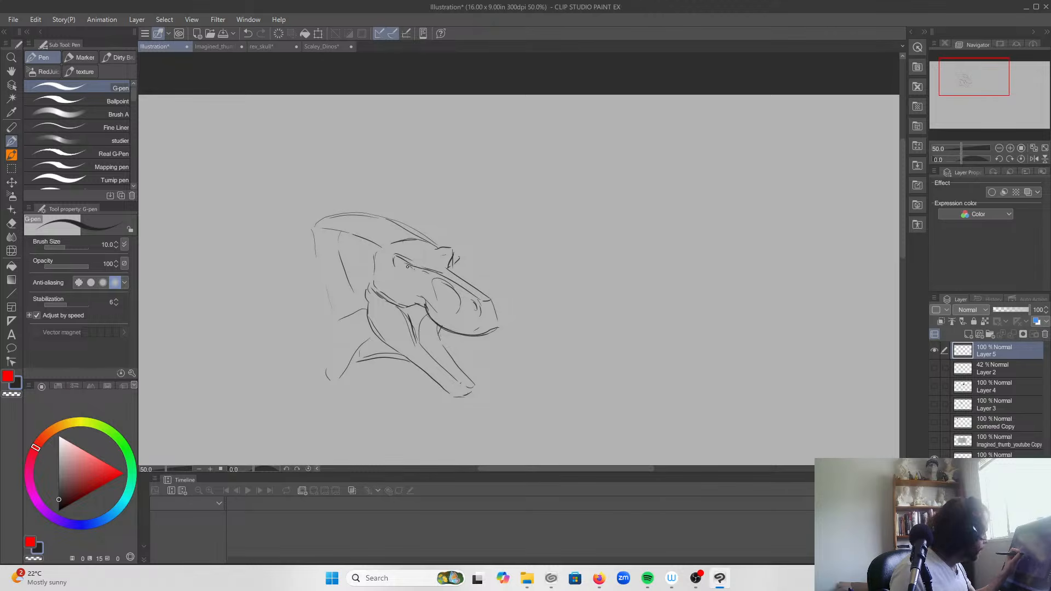
# Step: Draw a small eye tucked under the near brow, with short fold lines beneath it
pyautogui.moveTo(400, 270); pyautogui.dragTo(402, 275)
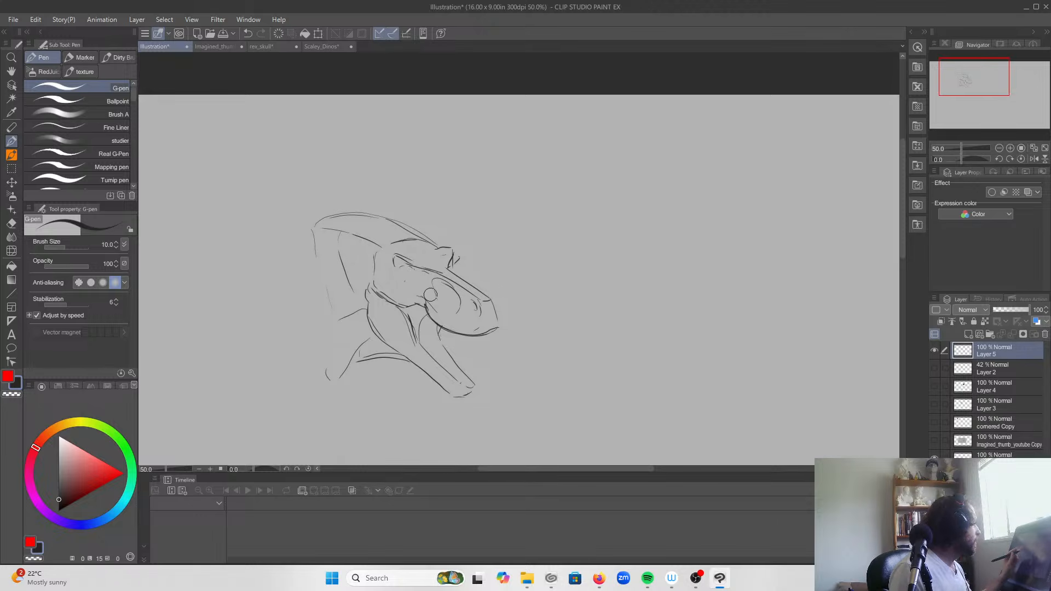
pyautogui.moveTo(394, 255); pyautogui.dragTo(414, 263)
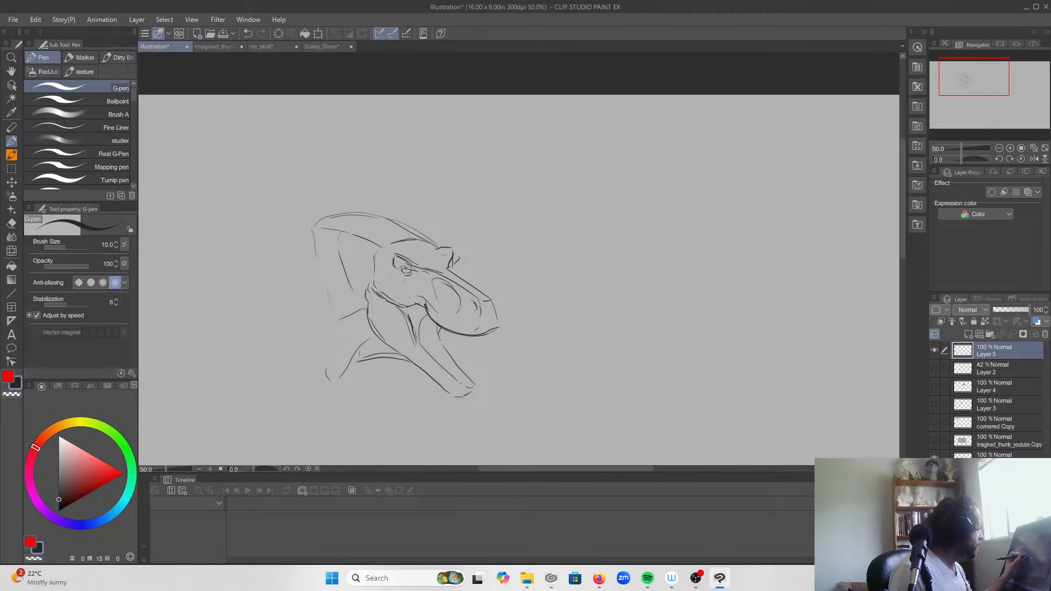
pyautogui.moveTo(414, 275); pyautogui.dragTo(396, 287)
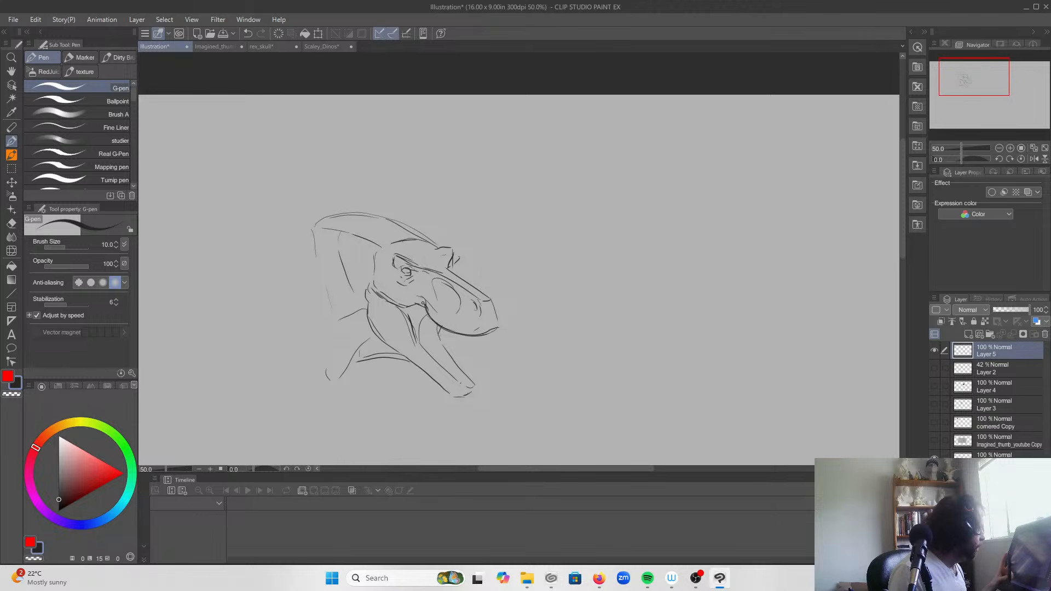
pyautogui.moveTo(403, 271)
pyautogui.mouseDown()
pyautogui.moveTo(406, 280)
pyautogui.moveTo(418, 273)
pyautogui.moveTo(406, 286)
pyautogui.moveTo(396, 269)
pyautogui.moveTo(418, 270)
pyautogui.moveTo(405, 265)
pyautogui.moveTo(404, 281)
pyautogui.mouseUp()
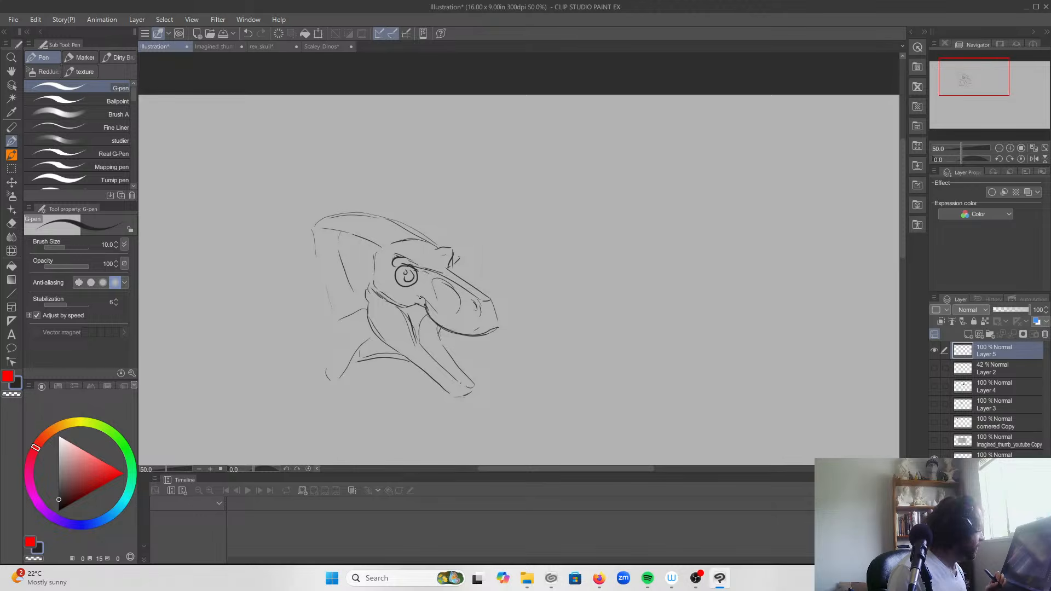
pyautogui.hotkey('ctrl', 'z')
pyautogui.hotkey('ctrl', 'z')
pyautogui.hotkey('ctrl', 'z')
pyautogui.hotkey('ctrl', 'z')
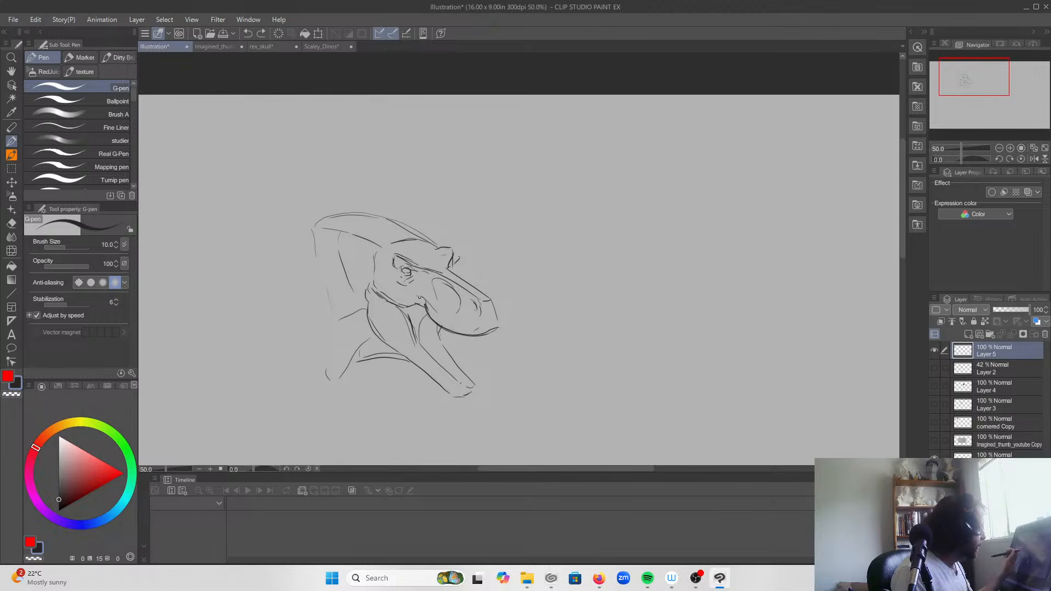
# Step: Build up the near brow ridge with a firmer edge and clustered rounded scales, and darken the eye beneath it
pyautogui.moveTo(395, 256); pyautogui.dragTo(440, 272)
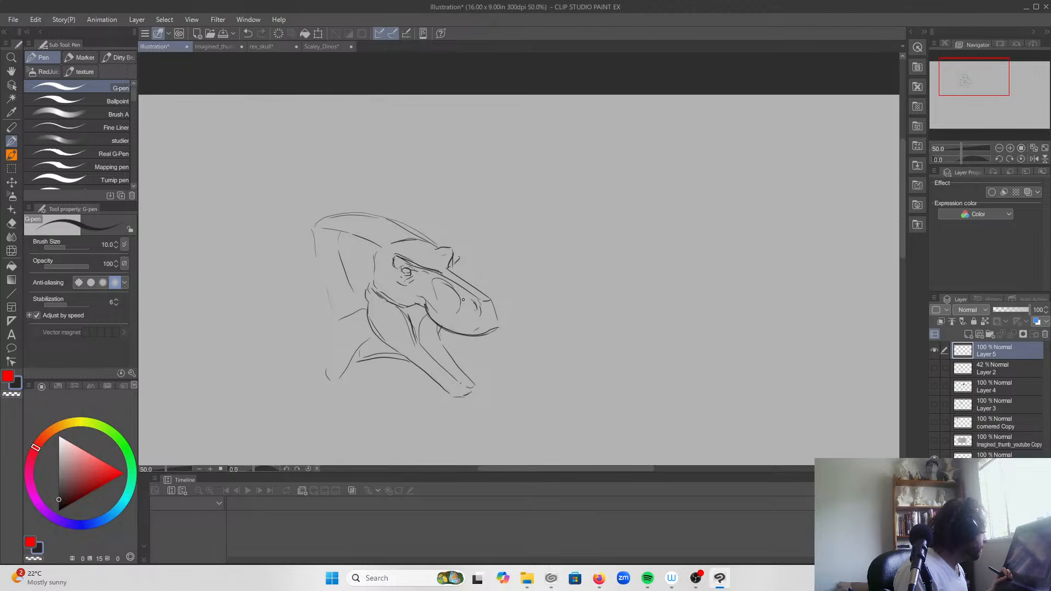
pyautogui.scroll(1, 463, 300)
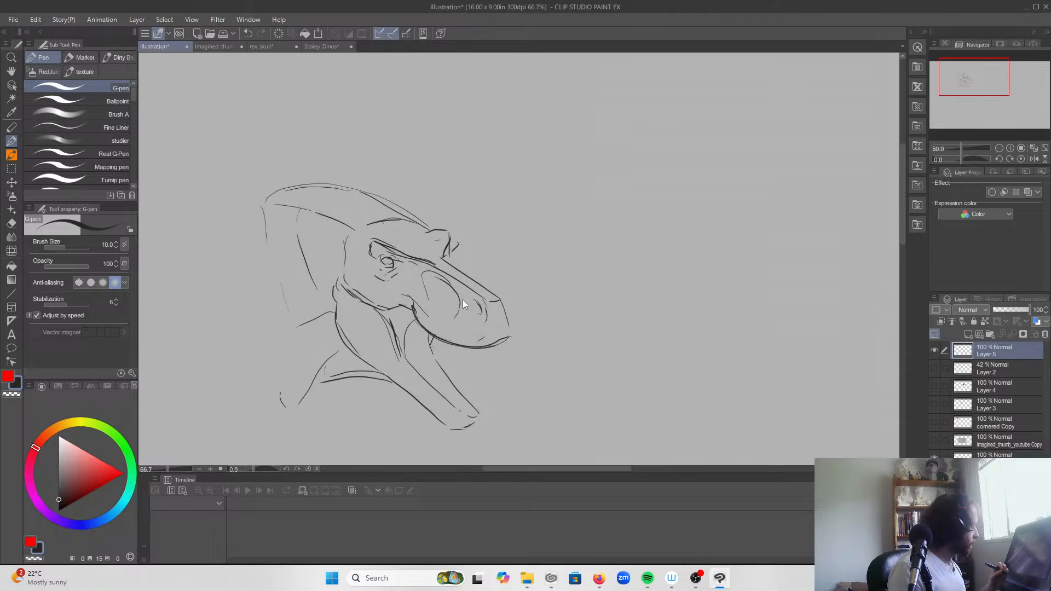
pyautogui.moveTo(340, 351); pyautogui.dragTo(405, 389)
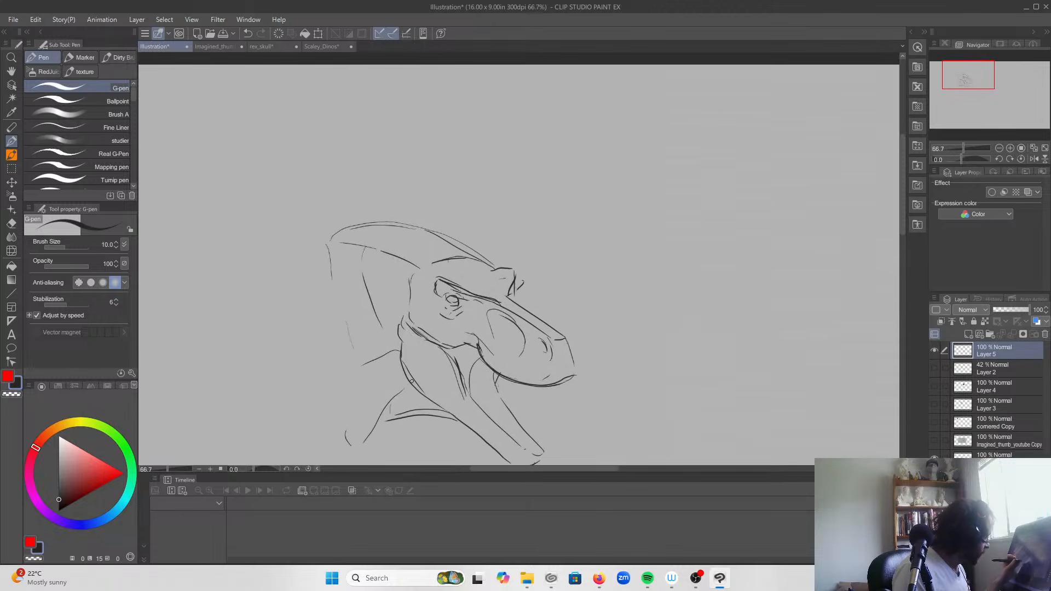
pyautogui.moveTo(468, 300)
pyautogui.mouseDown()
pyautogui.moveTo(446, 287)
pyautogui.moveTo(468, 300)
pyautogui.mouseUp()
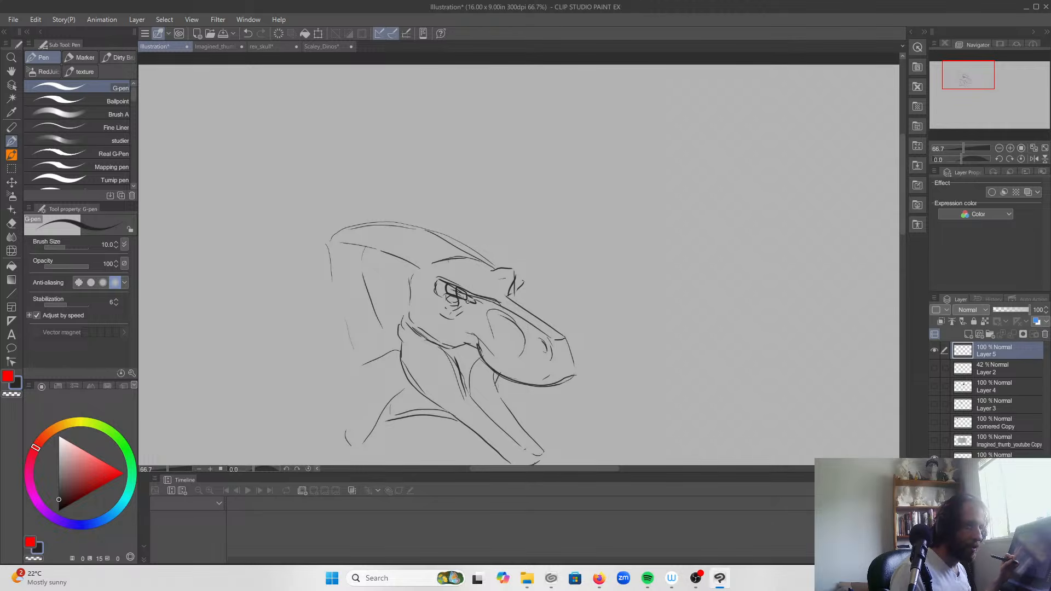
pyautogui.moveTo(435, 283); pyautogui.dragTo(447, 293)
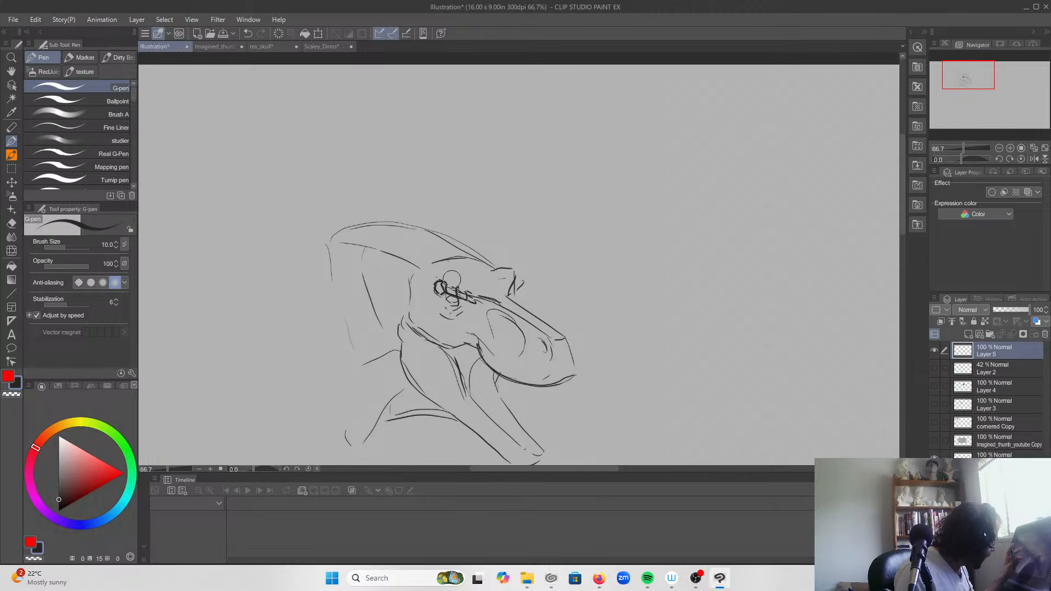
pyautogui.moveTo(446, 280)
pyautogui.mouseDown()
pyautogui.moveTo(456, 289)
pyautogui.moveTo(436, 286)
pyautogui.moveTo(445, 278)
pyautogui.moveTo(458, 288)
pyautogui.moveTo(440, 285)
pyautogui.mouseUp()
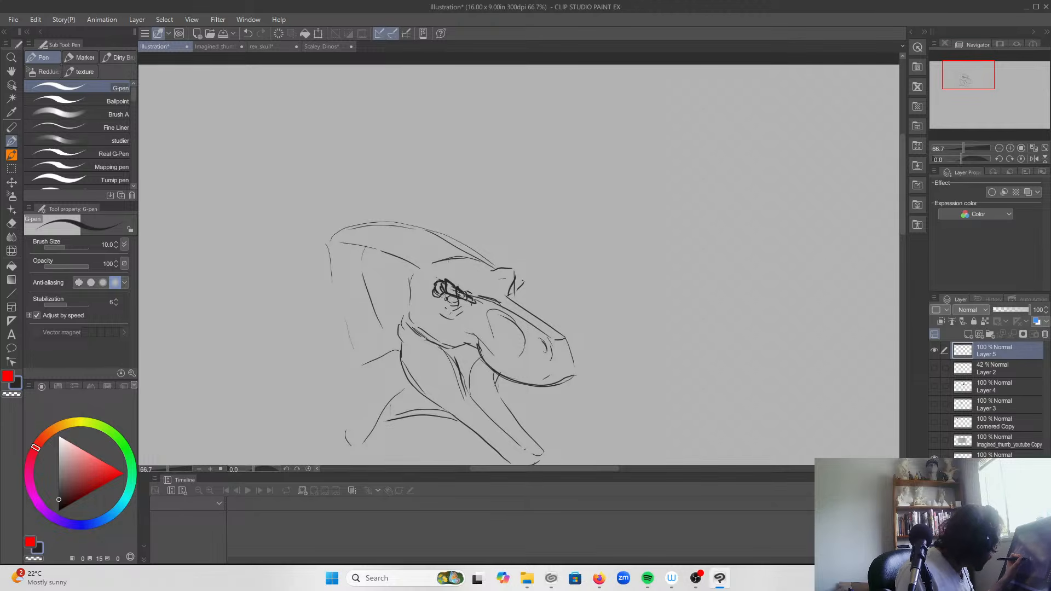
pyautogui.moveTo(455, 302)
pyautogui.mouseDown()
pyautogui.moveTo(447, 300)
pyautogui.moveTo(455, 305)
pyautogui.mouseUp()
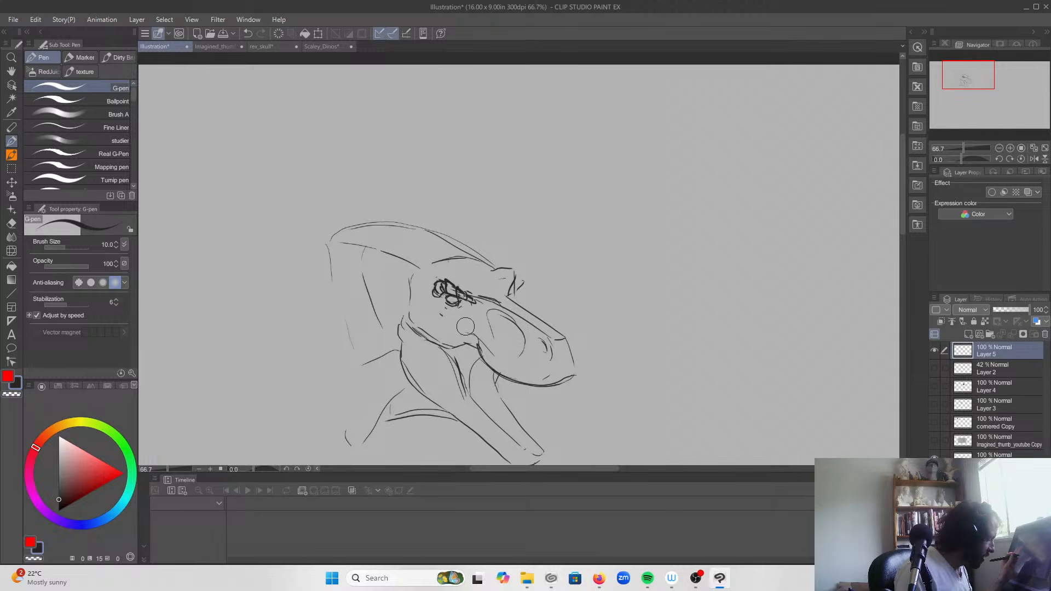
# Step: Set the G-pen brush size to 8 and draw lower eyelid folds with a curved row of scales beneath the eye
pyautogui.scroll(1, 466, 327)
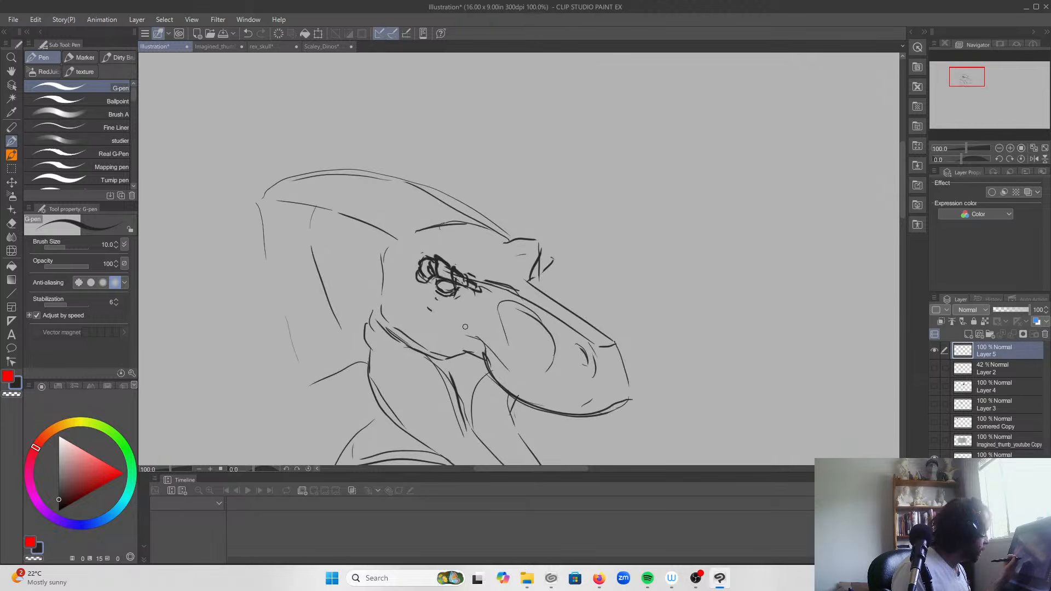
pyautogui.press('[')
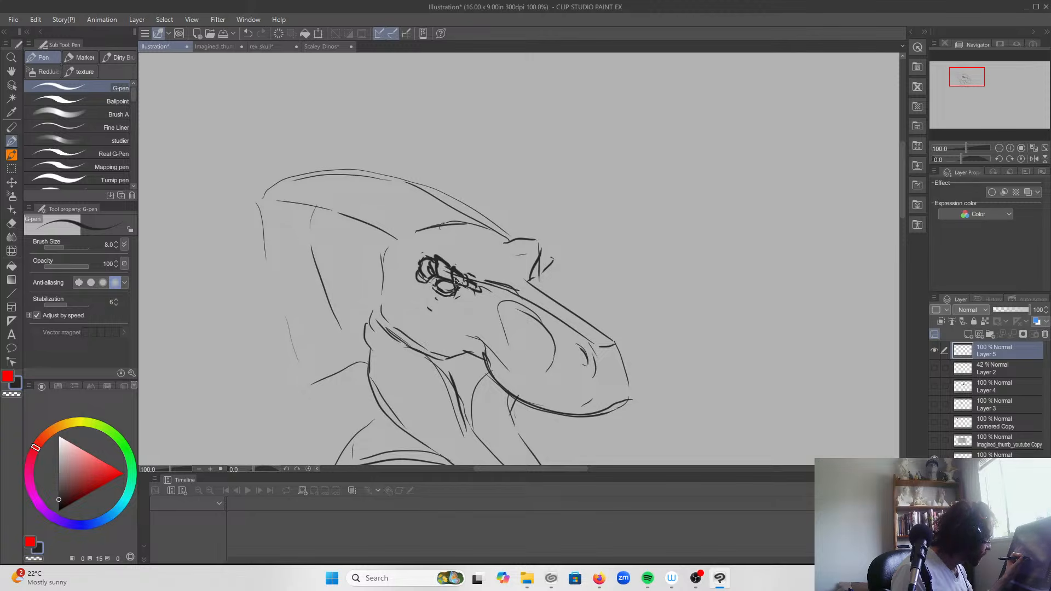
pyautogui.moveTo(432, 282); pyautogui.dragTo(439, 287)
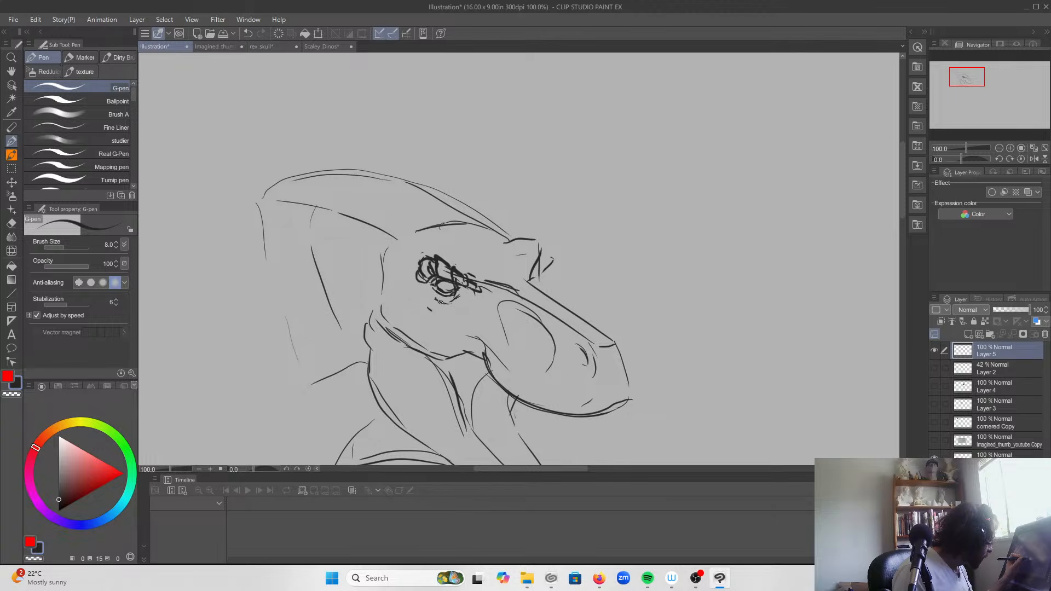
pyautogui.moveTo(463, 299)
pyautogui.mouseDown()
pyautogui.moveTo(446, 323)
pyautogui.moveTo(421, 308)
pyautogui.moveTo(442, 324)
pyautogui.moveTo(454, 316)
pyautogui.mouseUp()
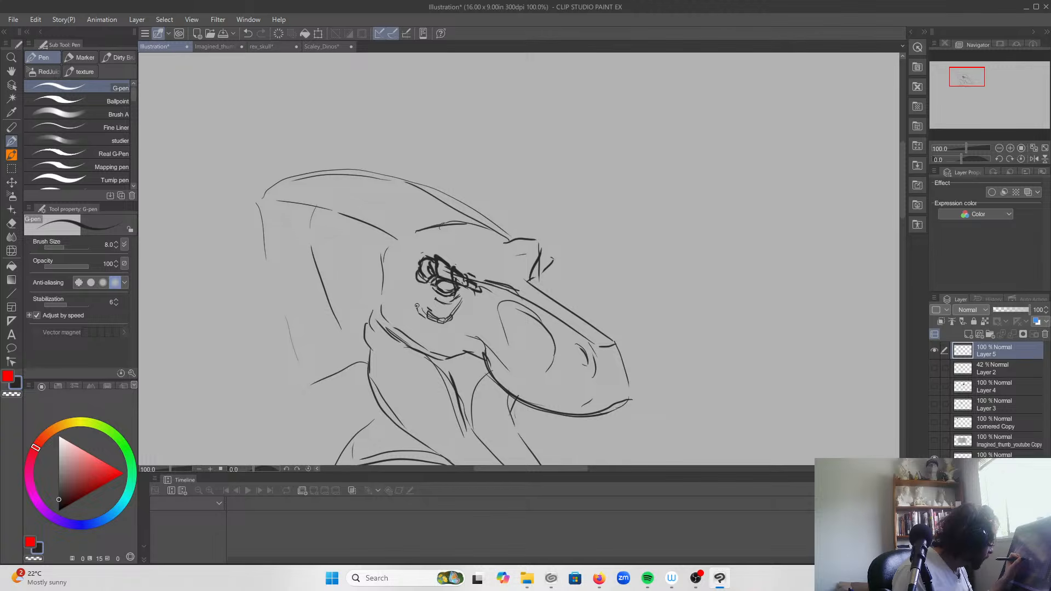
pyautogui.moveTo(412, 300)
pyautogui.mouseDown()
pyautogui.moveTo(418, 292)
pyautogui.moveTo(456, 312)
pyautogui.mouseUp()
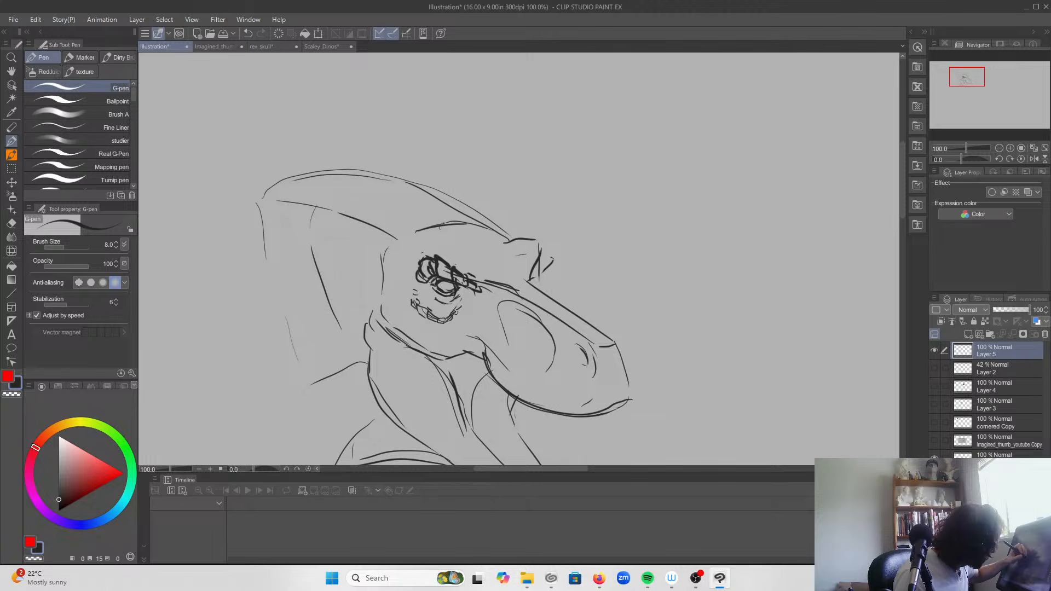
# Step: Replace the snout's near ridge line with small scales in front of the eye, and shape the far brow with chunky scales
pyautogui.moveTo(472, 292)
pyautogui.mouseDown()
pyautogui.moveTo(508, 289)
pyautogui.moveTo(489, 289)
pyautogui.moveTo(589, 342)
pyautogui.mouseUp()
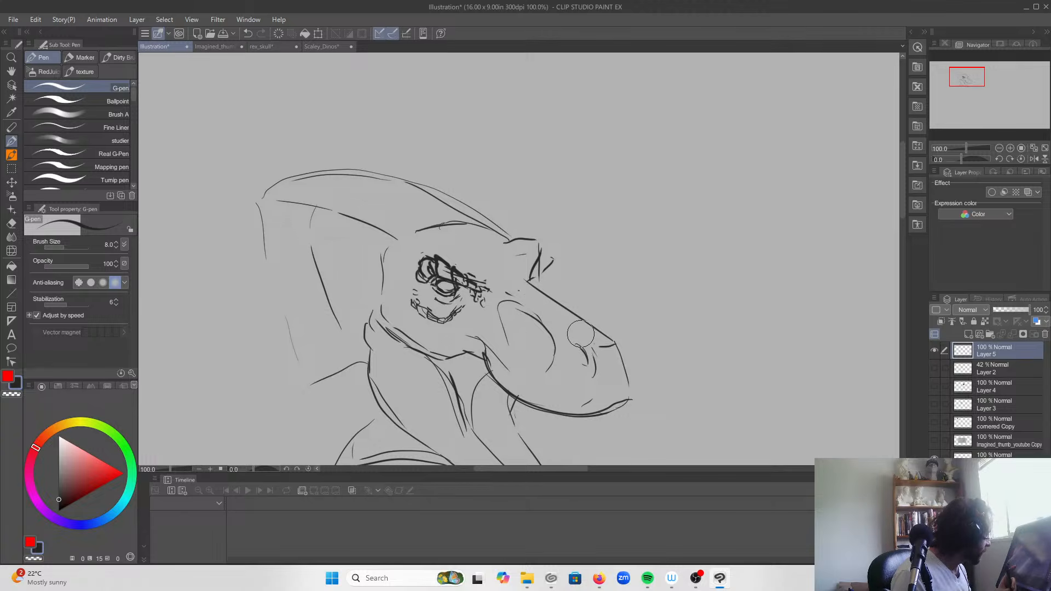
pyautogui.moveTo(531, 280)
pyautogui.mouseDown()
pyautogui.moveTo(526, 270)
pyautogui.moveTo(502, 290)
pyautogui.moveTo(507, 301)
pyautogui.mouseUp()
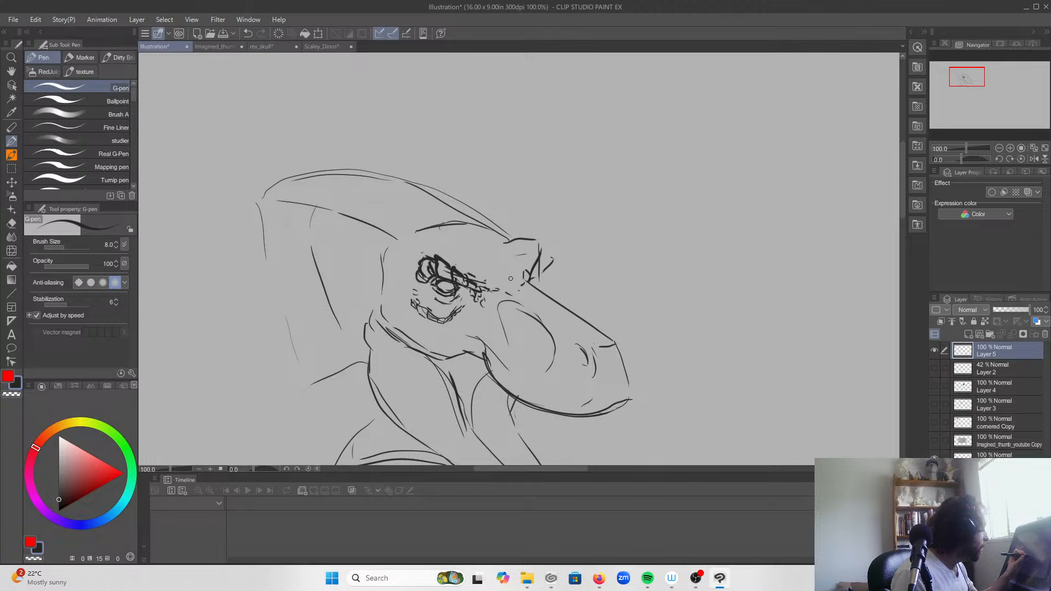
pyautogui.moveTo(498, 248); pyautogui.dragTo(460, 252)
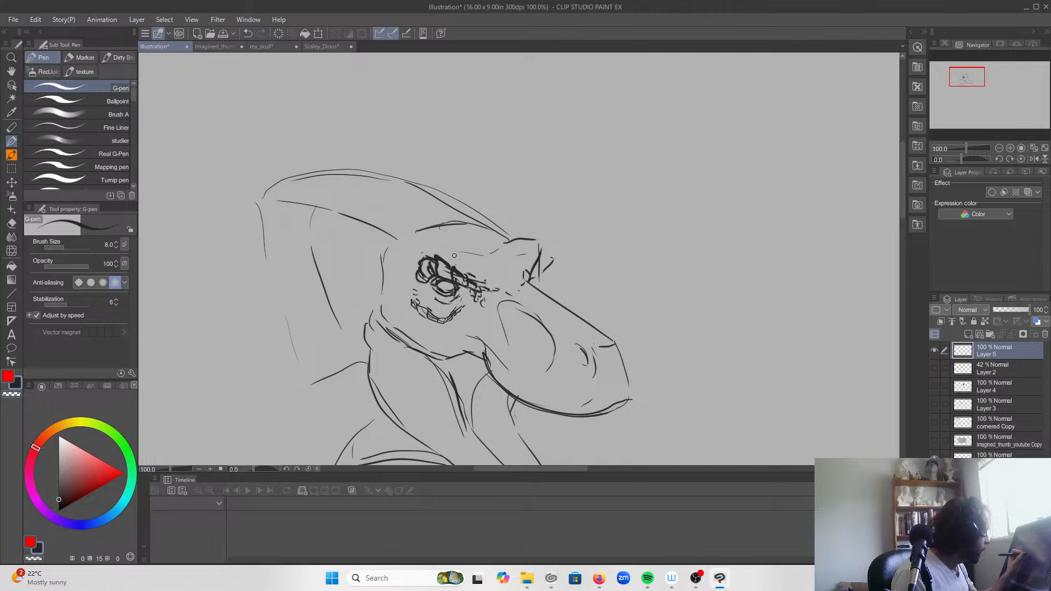
pyautogui.moveTo(525, 270)
pyautogui.mouseDown()
pyautogui.moveTo(532, 246)
pyautogui.moveTo(540, 260)
pyautogui.moveTo(531, 239)
pyautogui.moveTo(540, 244)
pyautogui.moveTo(513, 240)
pyautogui.moveTo(532, 281)
pyautogui.moveTo(554, 263)
pyautogui.moveTo(549, 279)
pyautogui.moveTo(535, 269)
pyautogui.moveTo(529, 282)
pyautogui.moveTo(539, 288)
pyautogui.mouseUp()
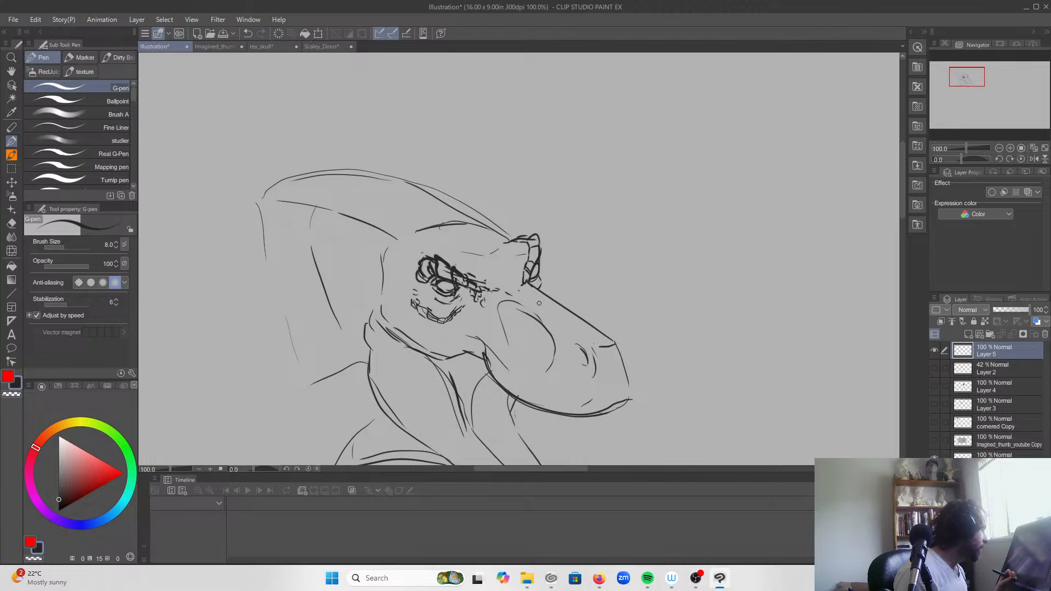
pyautogui.scroll(-4, 539, 302)
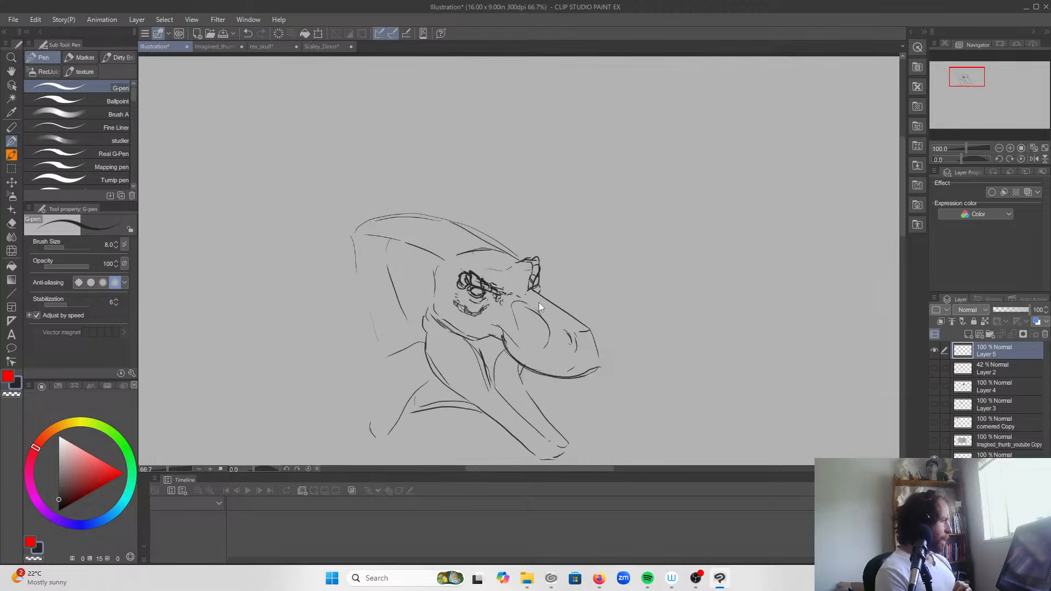
# Step: Erase the rear edge of the snout's side opening and add scales around the nostril, mouth corner, upper lip and lower cheek edge
pyautogui.scroll(4, 539, 303)
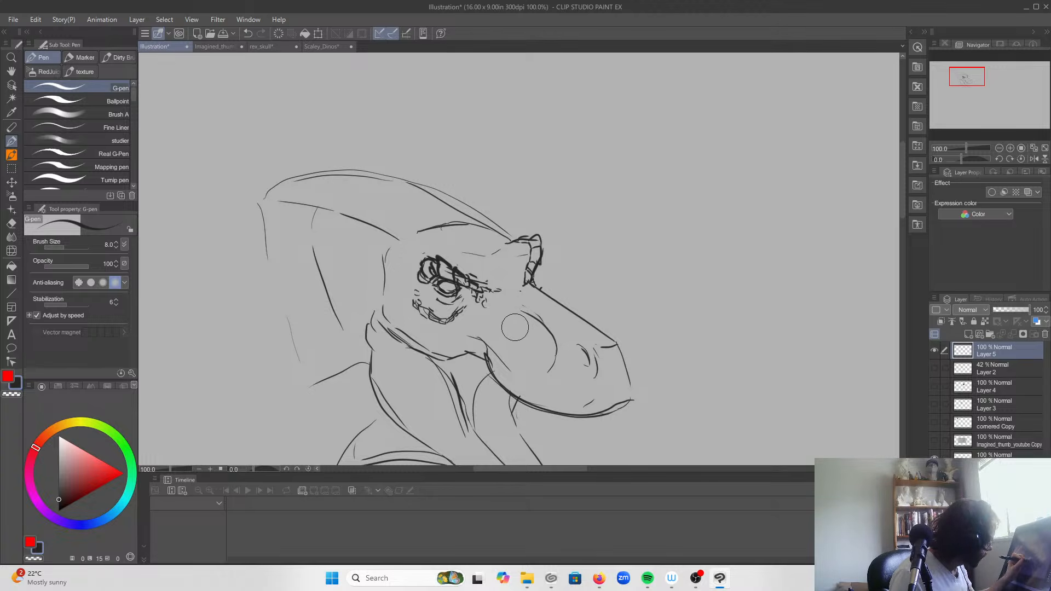
pyautogui.moveTo(588, 364)
pyautogui.mouseDown()
pyautogui.moveTo(572, 336)
pyautogui.moveTo(591, 364)
pyautogui.mouseUp()
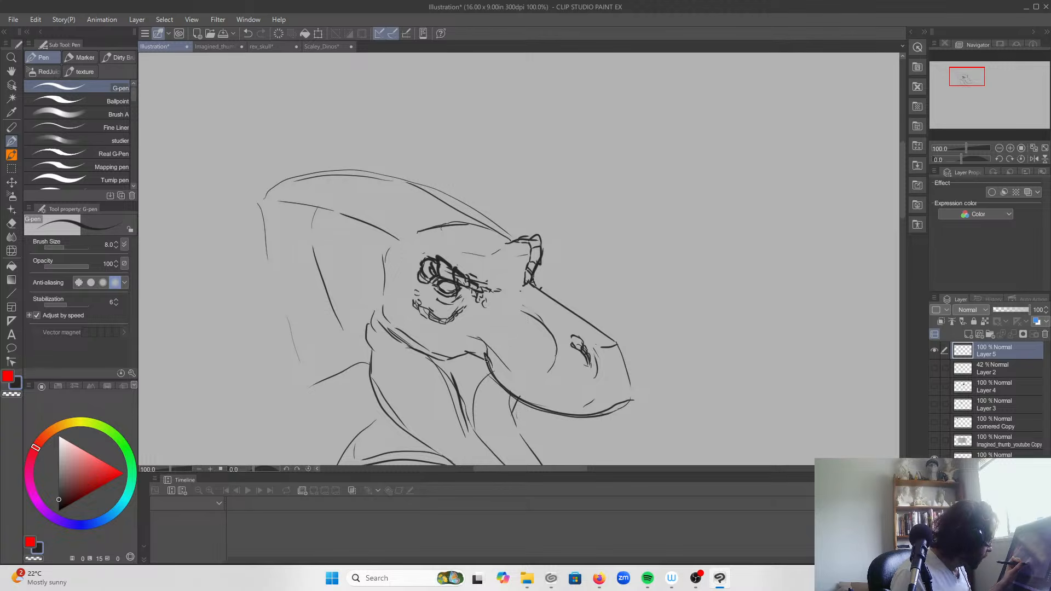
pyautogui.moveTo(480, 352)
pyautogui.mouseDown()
pyautogui.moveTo(485, 359)
pyautogui.moveTo(475, 346)
pyautogui.moveTo(484, 341)
pyautogui.moveTo(495, 371)
pyautogui.mouseUp()
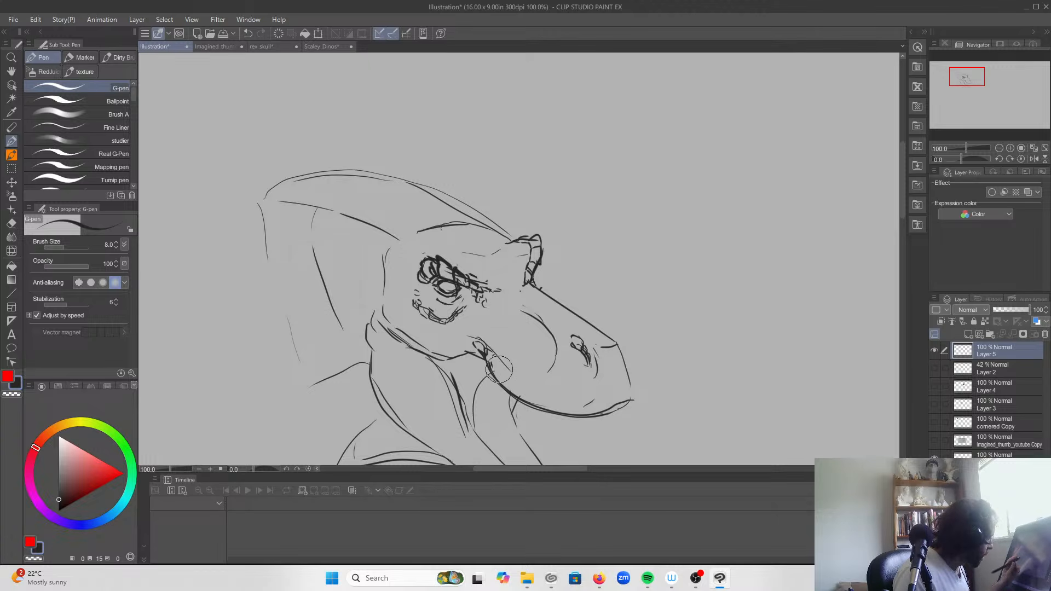
pyautogui.moveTo(509, 389)
pyautogui.mouseDown()
pyautogui.moveTo(497, 376)
pyautogui.moveTo(510, 391)
pyautogui.moveTo(509, 380)
pyautogui.mouseUp()
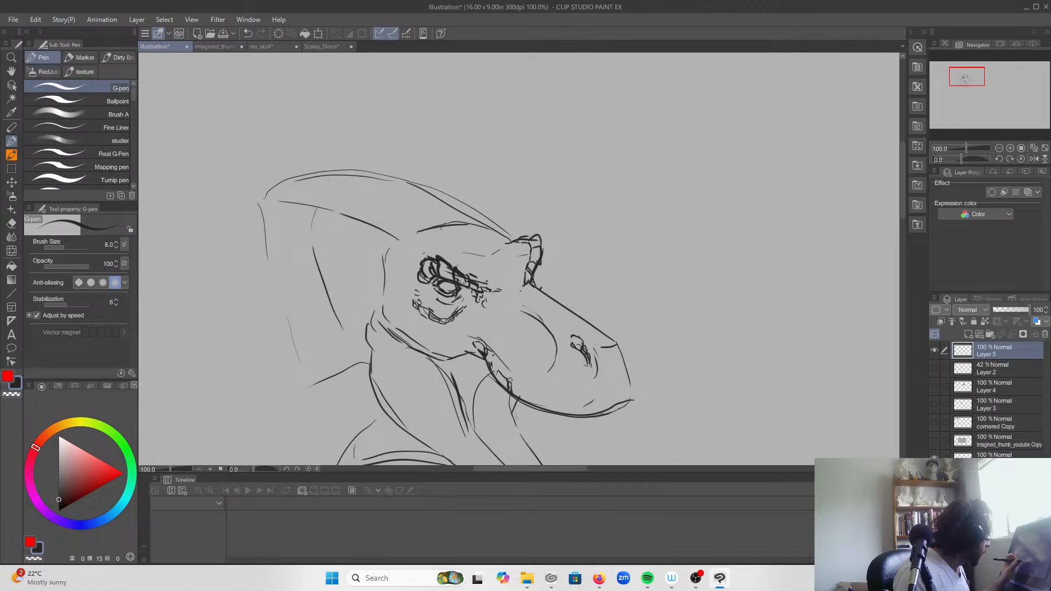
pyautogui.moveTo(403, 341)
pyautogui.mouseDown()
pyautogui.moveTo(403, 329)
pyautogui.moveTo(442, 359)
pyautogui.mouseUp()
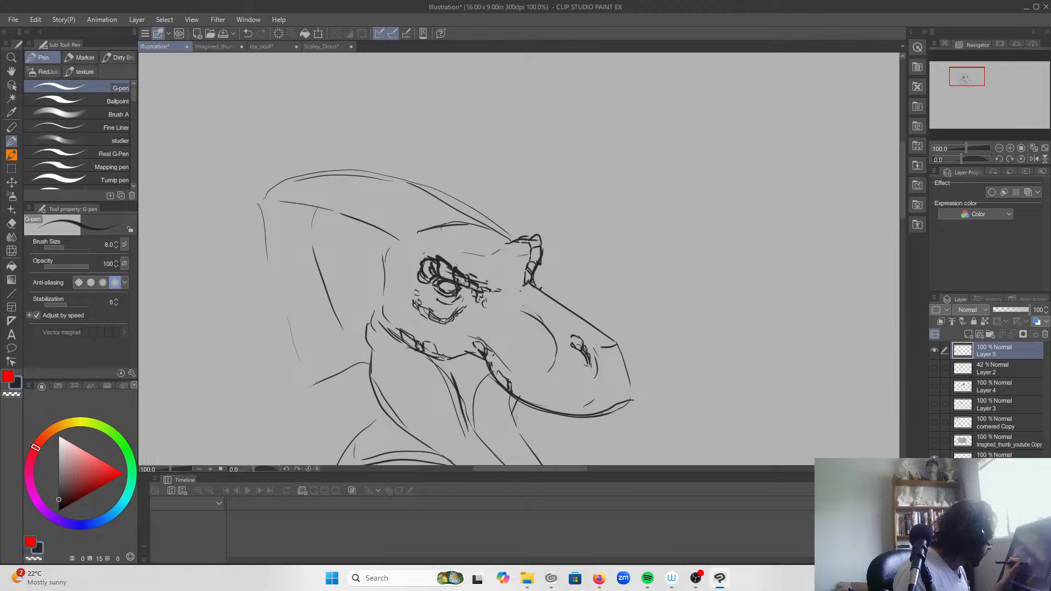
pyautogui.moveTo(402, 323)
pyautogui.mouseDown()
pyautogui.moveTo(411, 347)
pyautogui.moveTo(450, 361)
pyautogui.moveTo(440, 335)
pyautogui.mouseUp()
pyautogui.hotkey('ctrl', 'z')
pyautogui.hotkey('ctrl', 'z')
pyautogui.hotkey('ctrl', 'z')
pyautogui.moveTo(446, 342); pyautogui.dragTo(440, 328)
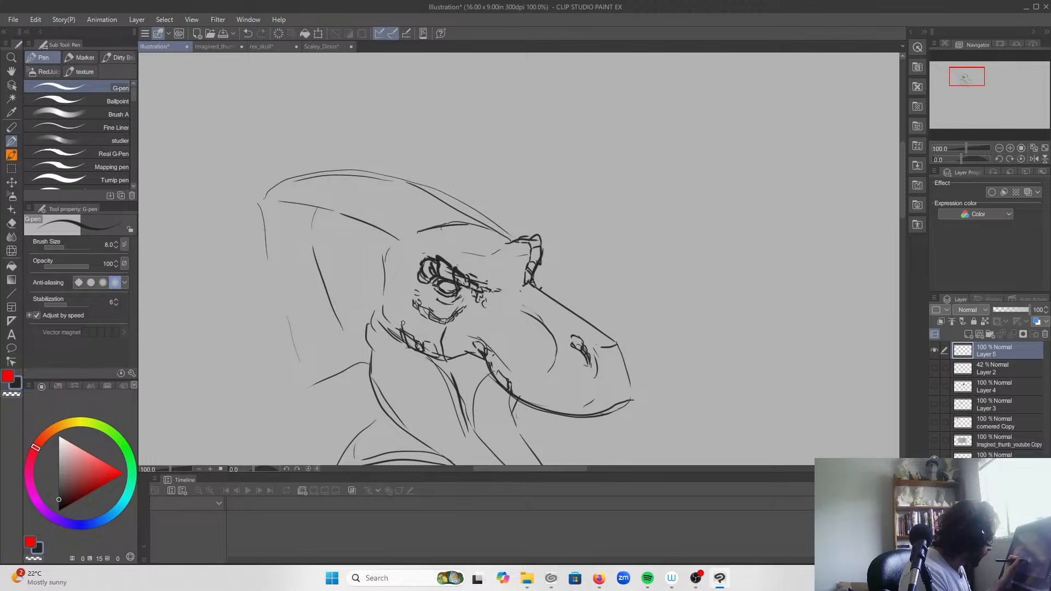
pyautogui.hotkey('ctrl', 'z')
pyautogui.hotkey('ctrl', 'z')
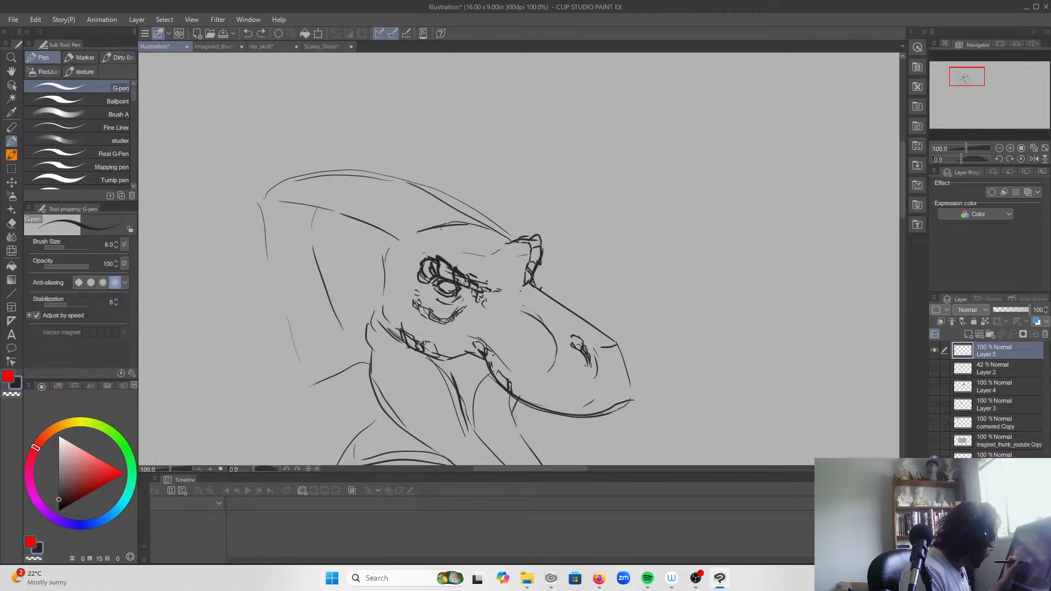
# Step: Add small squarish scales along the cheek's lower edge and one below the eye
pyautogui.moveTo(444, 344)
pyautogui.mouseDown()
pyautogui.moveTo(459, 354)
pyautogui.moveTo(437, 332)
pyautogui.mouseUp()
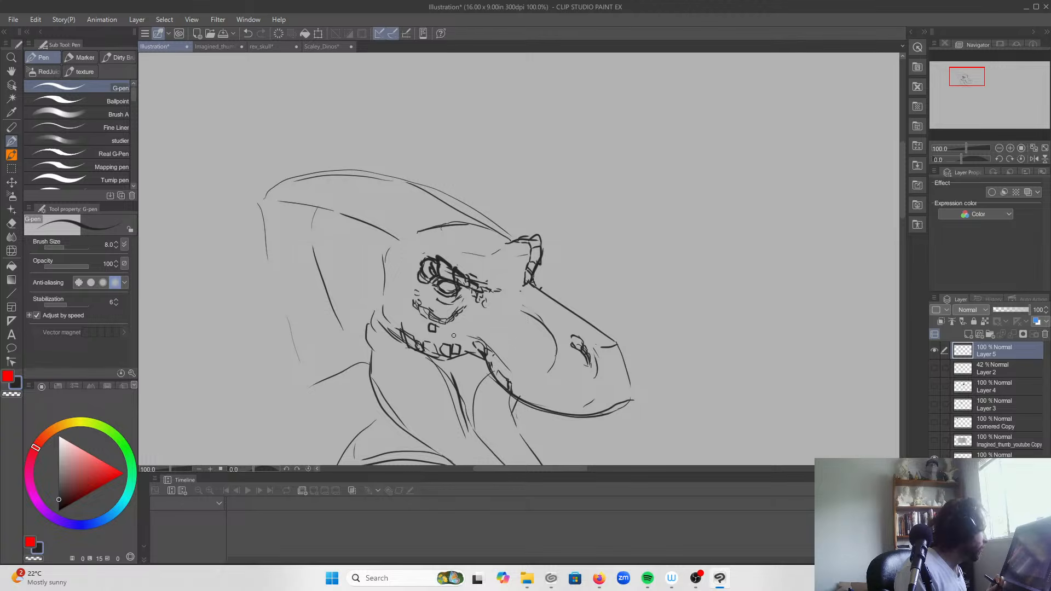
# Step: Undo the latest squarish scales on and below the cheek, and draw small irregular scales along the cheek's lower edge and rear corner
pyautogui.hotkey('ctrl', 'z')
pyautogui.hotkey('ctrl', 'z')
pyautogui.hotkey('ctrl', 'z')
pyautogui.hotkey('ctrl', 'z')
pyautogui.hotkey('ctrl', 'z')
pyautogui.hotkey('ctrl', 'z')
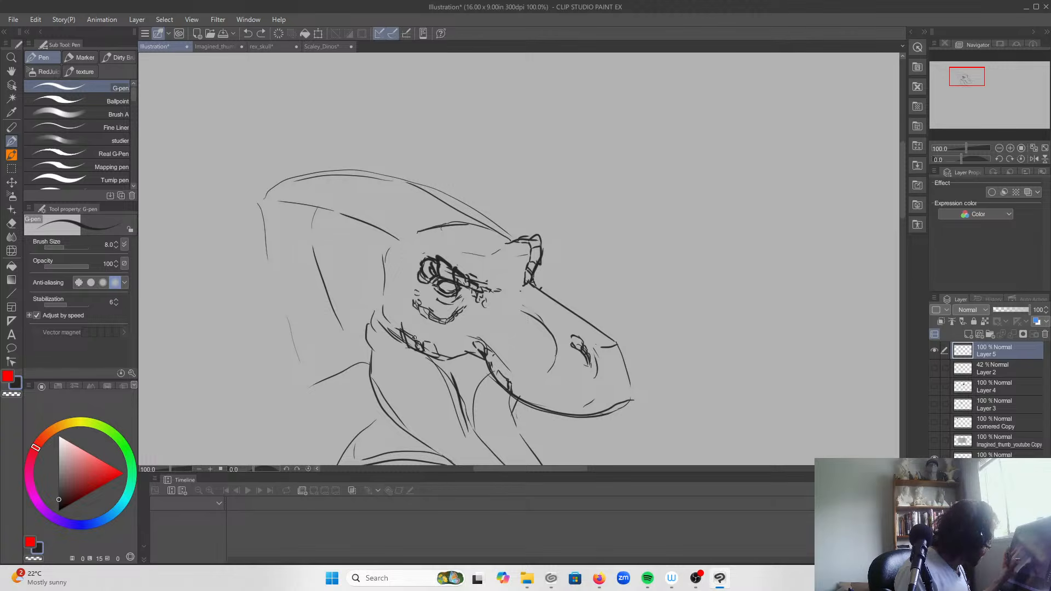
pyautogui.moveTo(402, 327)
pyautogui.mouseDown()
pyautogui.moveTo(402, 332)
pyautogui.moveTo(416, 339)
pyautogui.moveTo(418, 318)
pyautogui.moveTo(448, 358)
pyautogui.mouseUp()
pyautogui.moveTo(409, 247); pyautogui.dragTo(415, 256)
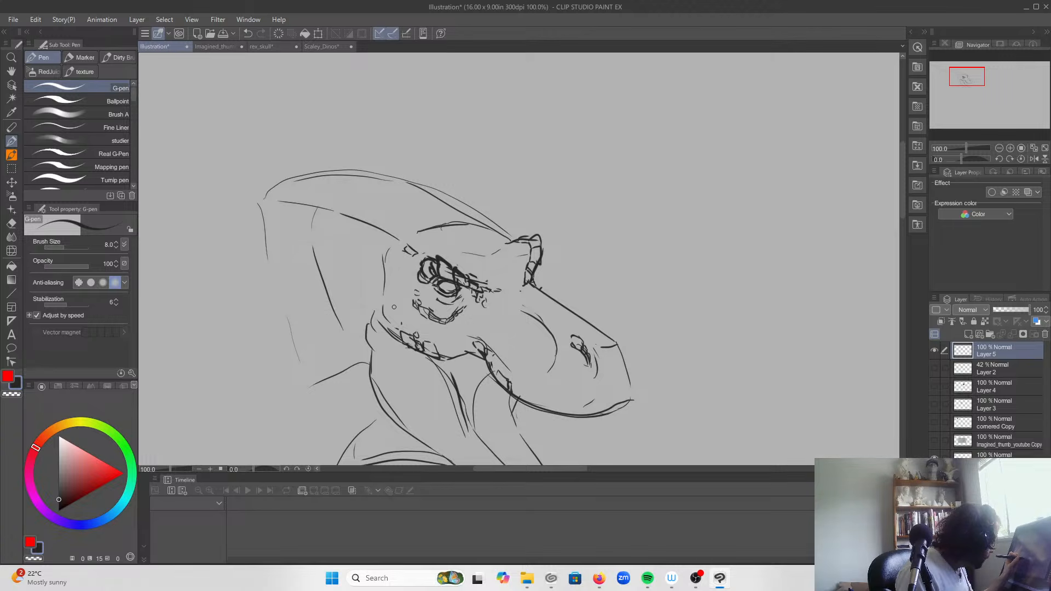
pyautogui.moveTo(391, 322)
pyautogui.mouseDown()
pyautogui.moveTo(408, 318)
pyautogui.moveTo(408, 331)
pyautogui.mouseUp()
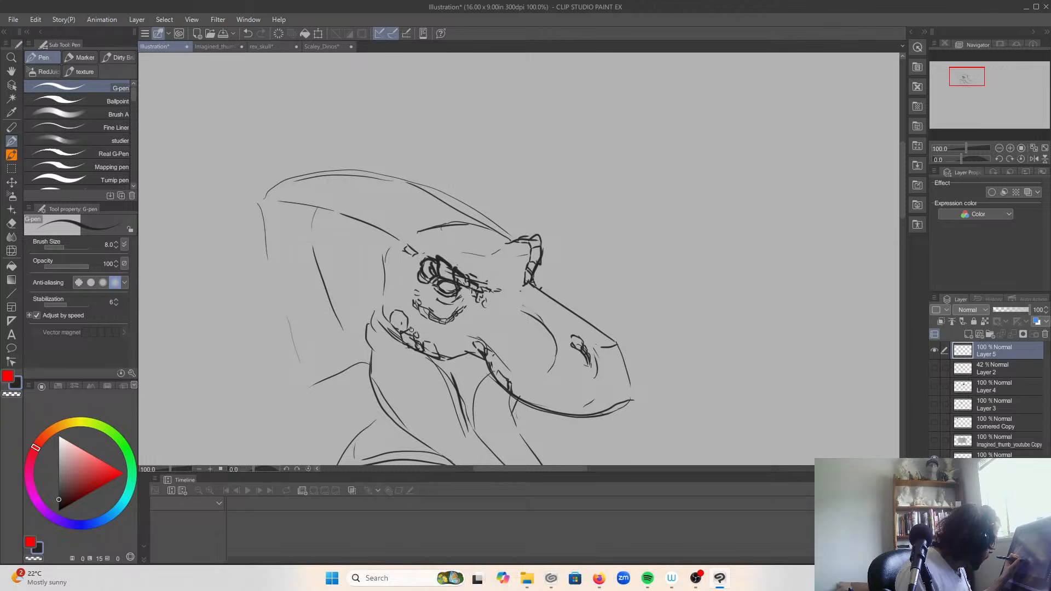
pyautogui.moveTo(404, 310); pyautogui.dragTo(410, 328)
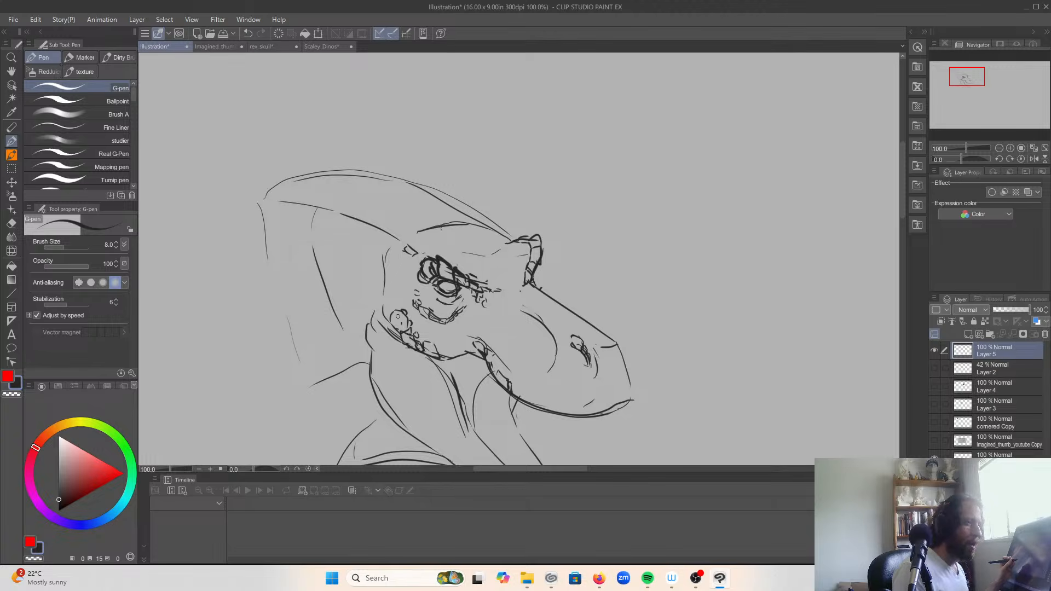
pyautogui.moveTo(392, 325); pyautogui.dragTo(398, 333)
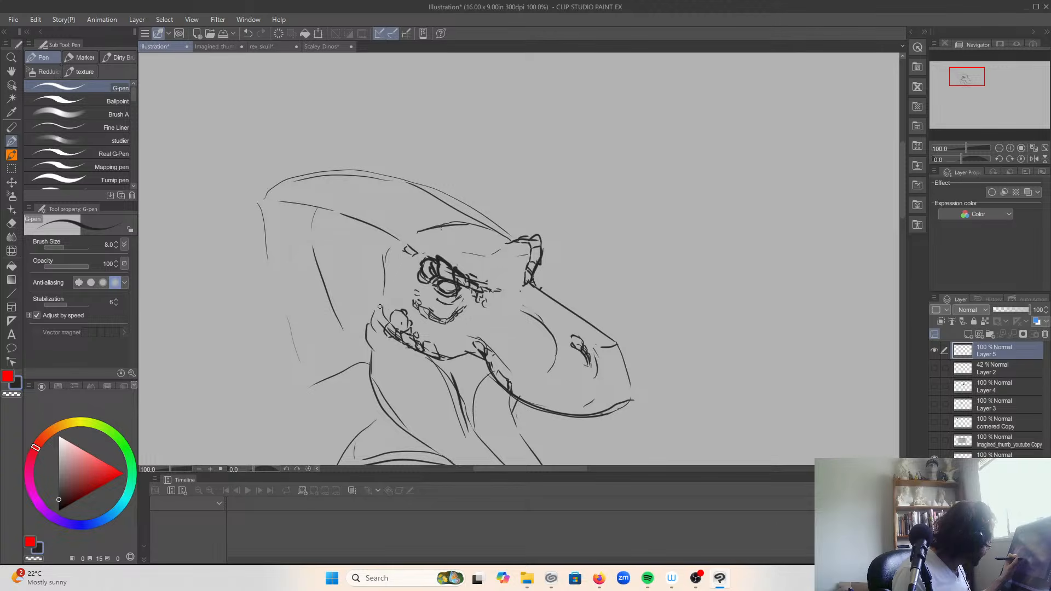
pyautogui.moveTo(383, 329); pyautogui.dragTo(391, 308)
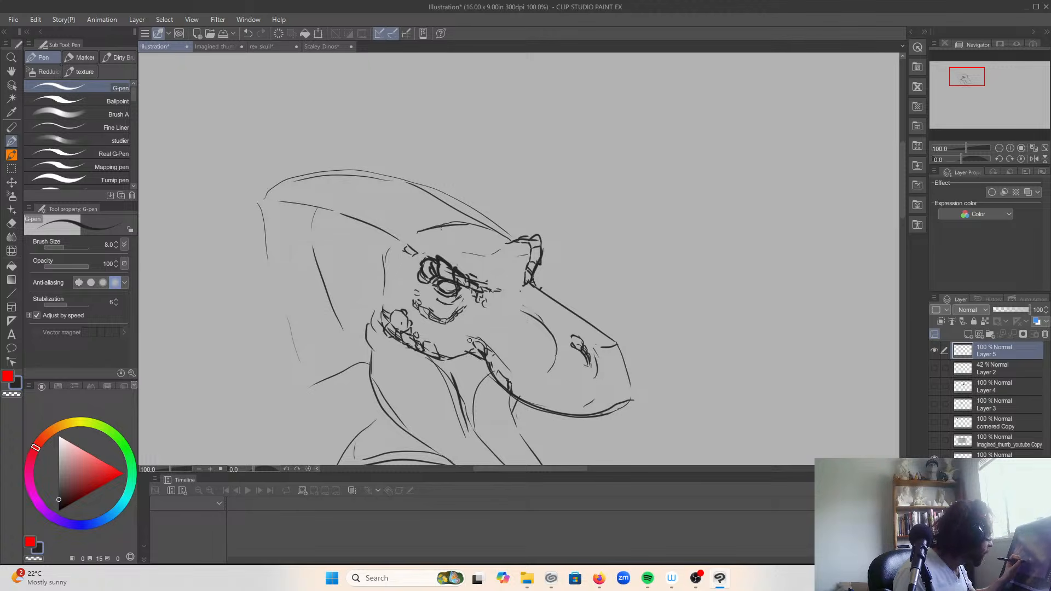
# Step: Add small scales around the mouth corner and below the eye, and extend the cheek's scale row forward to the mouth corner
pyautogui.moveTo(466, 338); pyautogui.dragTo(487, 345)
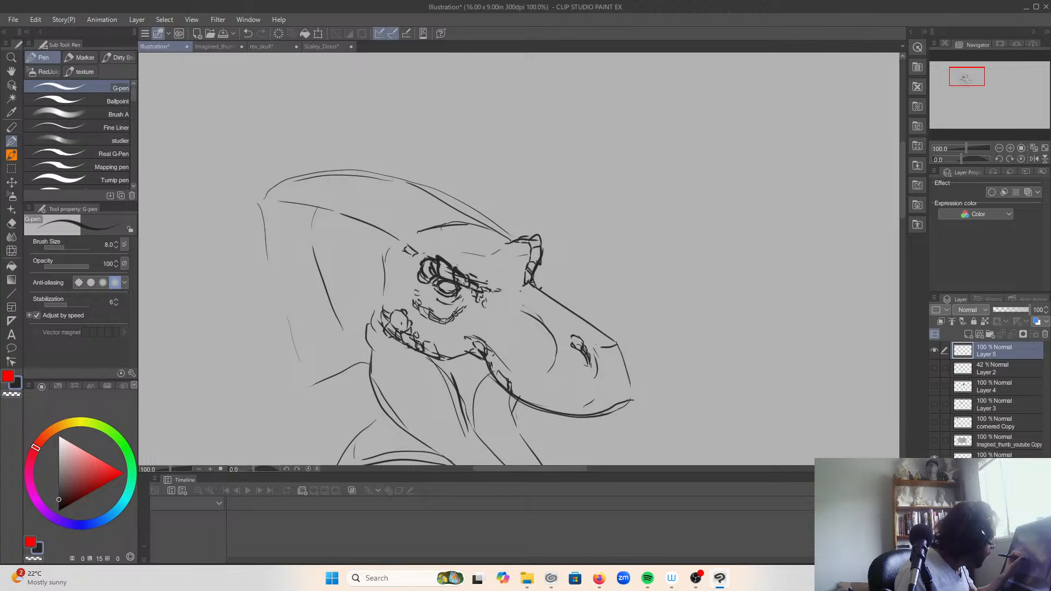
pyautogui.moveTo(467, 310); pyautogui.dragTo(461, 320)
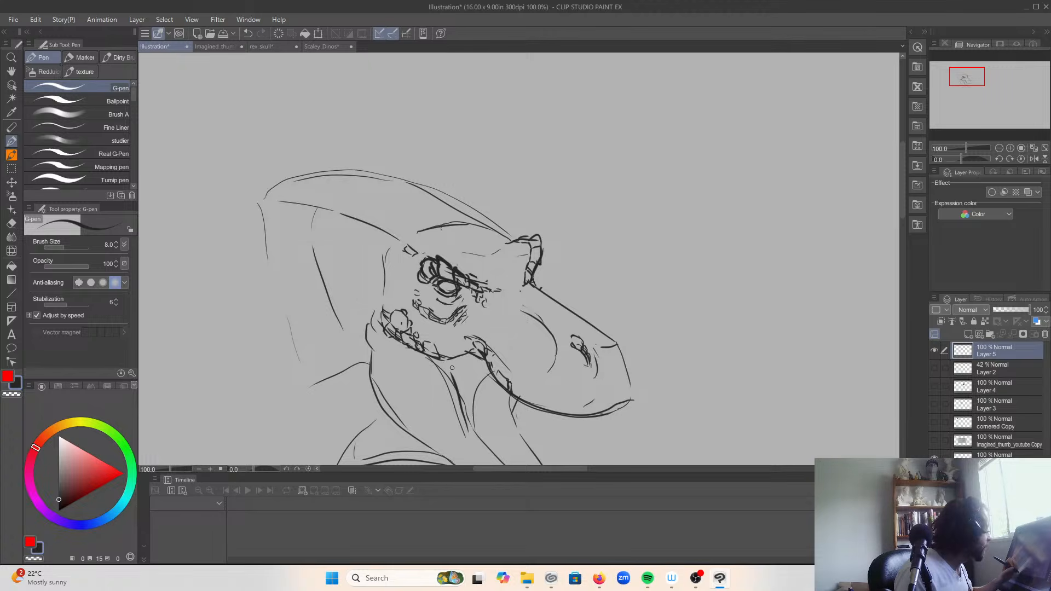
pyautogui.moveTo(395, 310)
pyautogui.mouseDown()
pyautogui.moveTo(385, 296)
pyautogui.moveTo(395, 313)
pyautogui.mouseUp()
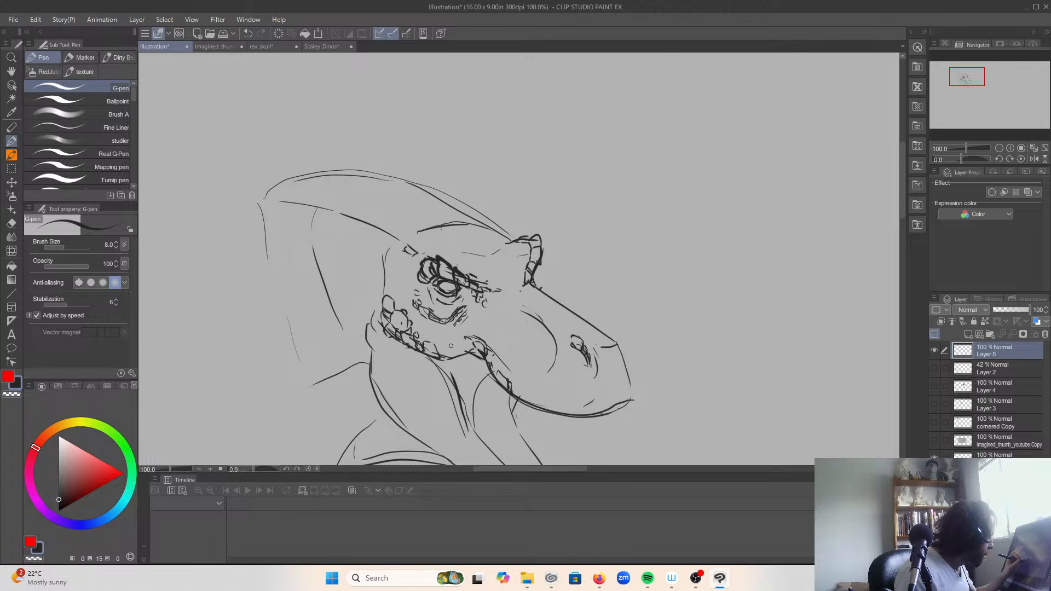
pyautogui.moveTo(451, 359)
pyautogui.mouseDown()
pyautogui.moveTo(454, 332)
pyautogui.moveTo(459, 359)
pyautogui.mouseUp()
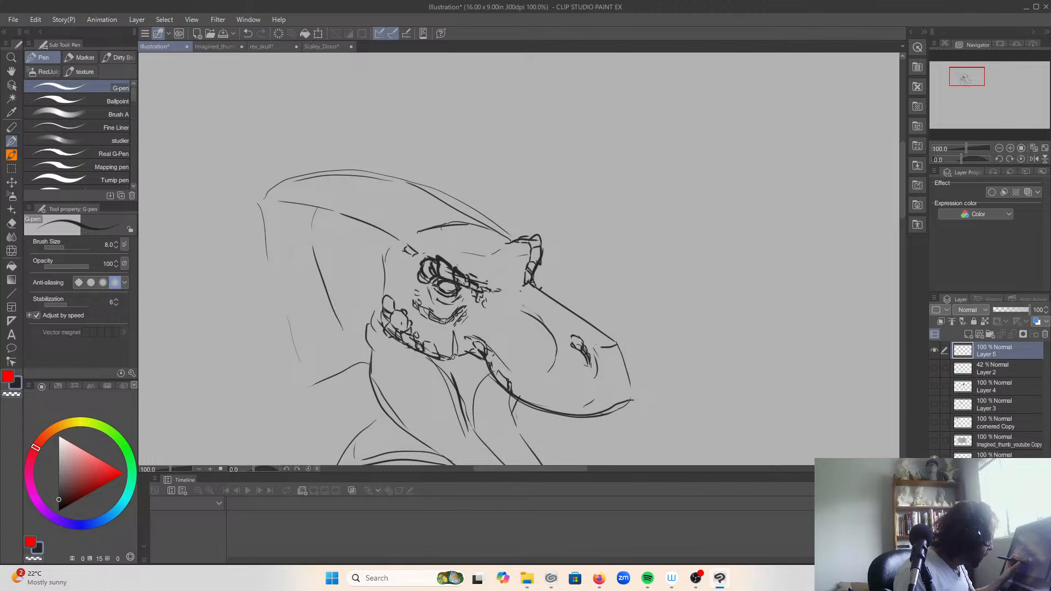
pyautogui.moveTo(436, 349)
pyautogui.mouseDown()
pyautogui.moveTo(455, 362)
pyautogui.moveTo(469, 351)
pyautogui.mouseUp()
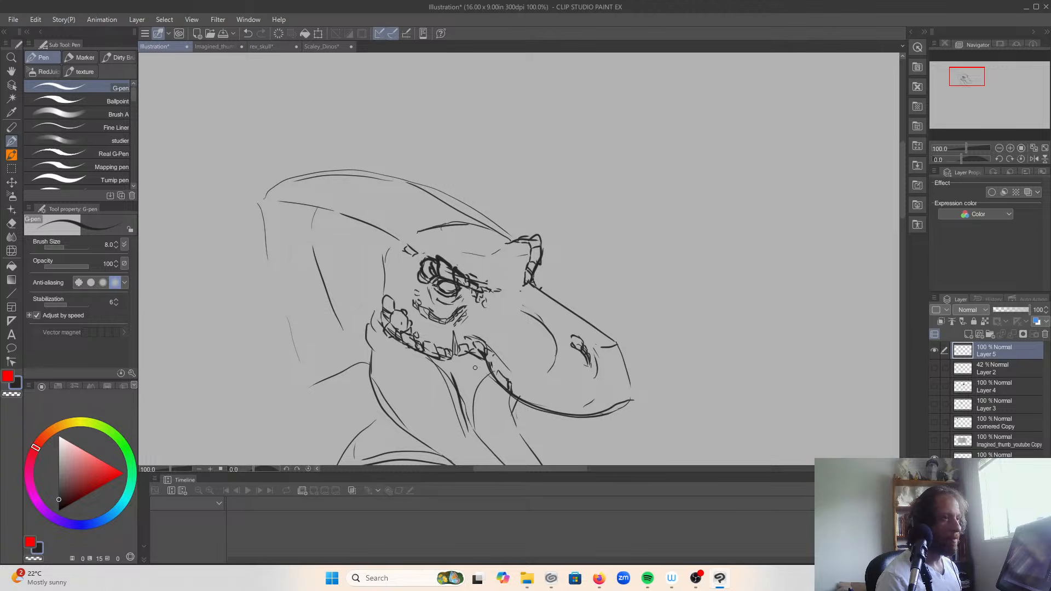
# Step: Draw scales up the cheek's rear edge and elongated ones along the two ridge lines on the back of the head
pyautogui.moveTo(399, 285)
pyautogui.mouseDown()
pyautogui.moveTo(392, 300)
pyautogui.moveTo(386, 277)
pyautogui.moveTo(404, 289)
pyautogui.moveTo(401, 298)
pyautogui.moveTo(399, 246)
pyautogui.moveTo(390, 249)
pyautogui.moveTo(402, 242)
pyautogui.moveTo(408, 253)
pyautogui.mouseUp()
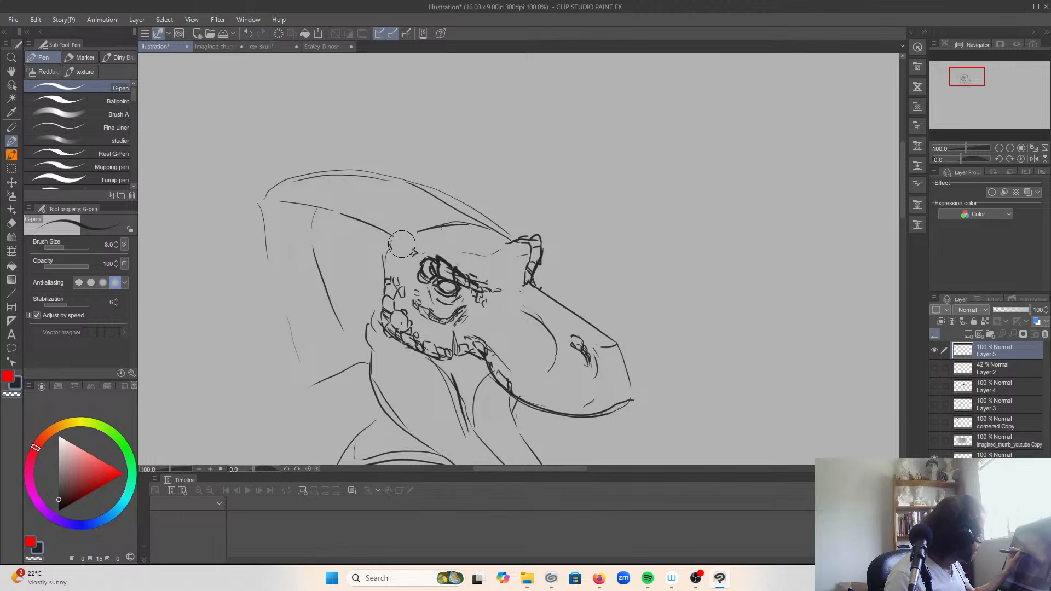
pyautogui.moveTo(416, 254)
pyautogui.mouseDown()
pyautogui.moveTo(397, 238)
pyautogui.moveTo(416, 254)
pyautogui.moveTo(364, 227)
pyautogui.moveTo(373, 215)
pyautogui.moveTo(340, 213)
pyautogui.mouseUp()
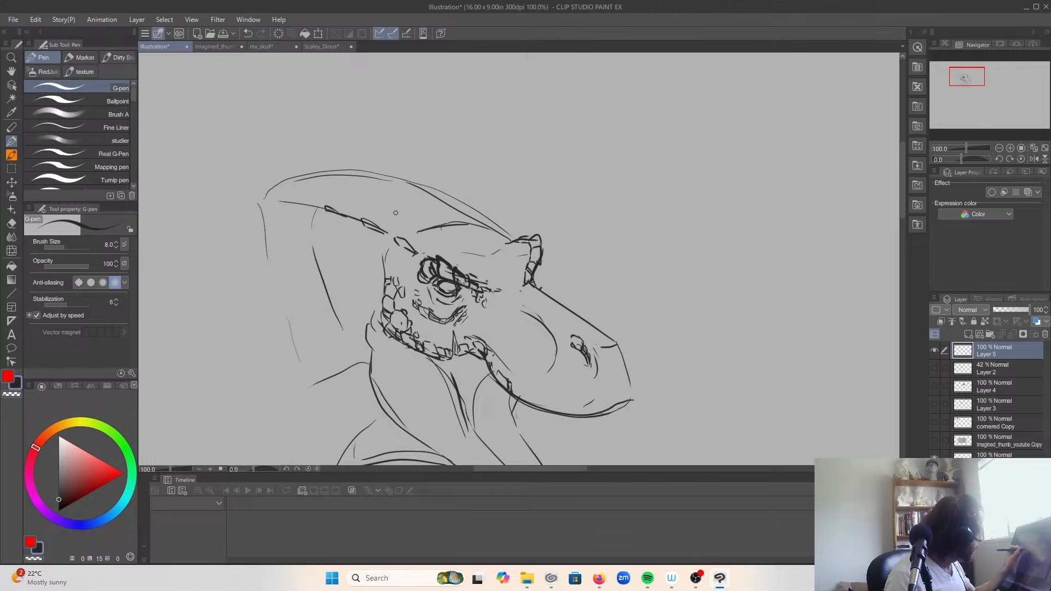
pyautogui.moveTo(504, 238)
pyautogui.mouseDown()
pyautogui.moveTo(414, 183)
pyautogui.moveTo(431, 194)
pyautogui.mouseUp()
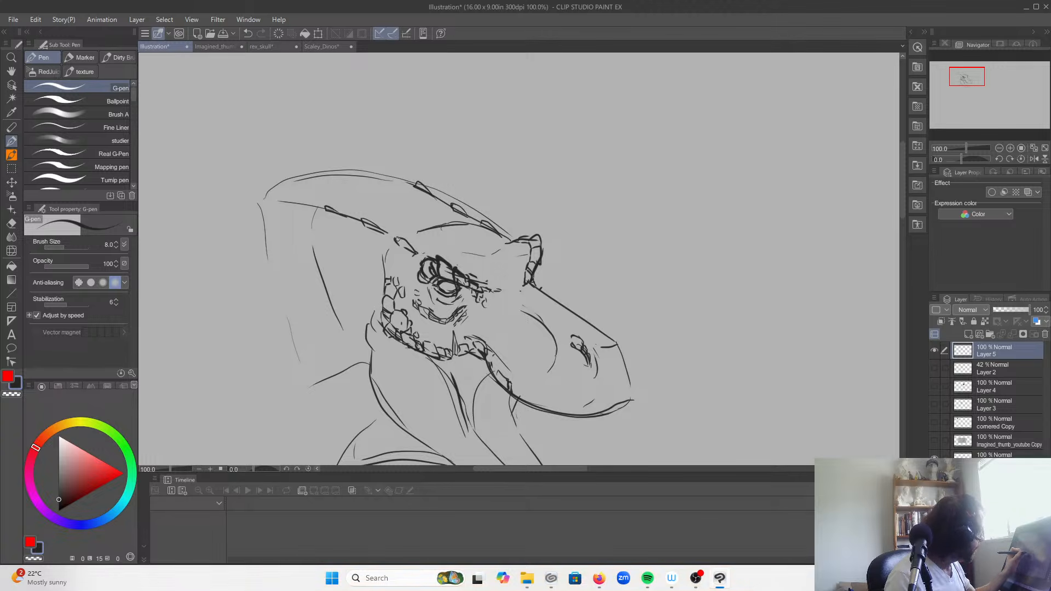
# Step: Replace the near brow's upper line with pointed scales and fill the cheek's upper rear edge with small scales
pyautogui.moveTo(397, 237)
pyautogui.mouseDown()
pyautogui.moveTo(466, 230)
pyautogui.moveTo(438, 219)
pyautogui.moveTo(465, 239)
pyautogui.moveTo(470, 222)
pyautogui.mouseUp()
pyautogui.moveTo(408, 234)
pyautogui.mouseDown()
pyautogui.moveTo(446, 228)
pyautogui.moveTo(441, 215)
pyautogui.moveTo(463, 238)
pyautogui.moveTo(464, 220)
pyautogui.moveTo(494, 236)
pyautogui.mouseUp()
pyautogui.moveTo(419, 236)
pyautogui.mouseDown()
pyautogui.moveTo(395, 240)
pyautogui.moveTo(406, 248)
pyautogui.mouseUp()
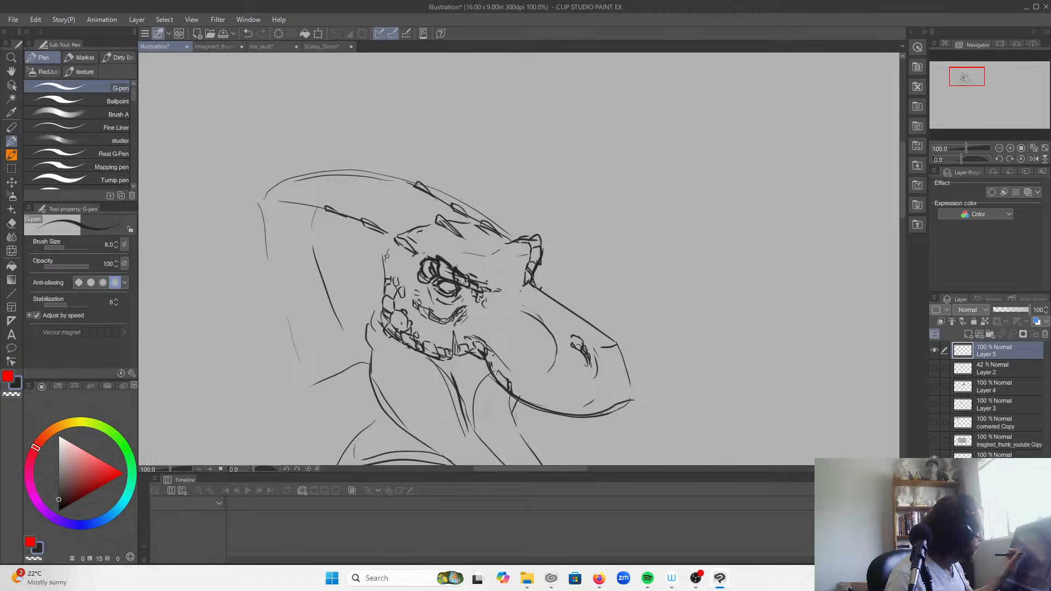
pyautogui.moveTo(392, 278)
pyautogui.mouseDown()
pyautogui.moveTo(386, 267)
pyautogui.moveTo(402, 263)
pyautogui.moveTo(387, 256)
pyautogui.moveTo(398, 253)
pyautogui.mouseUp()
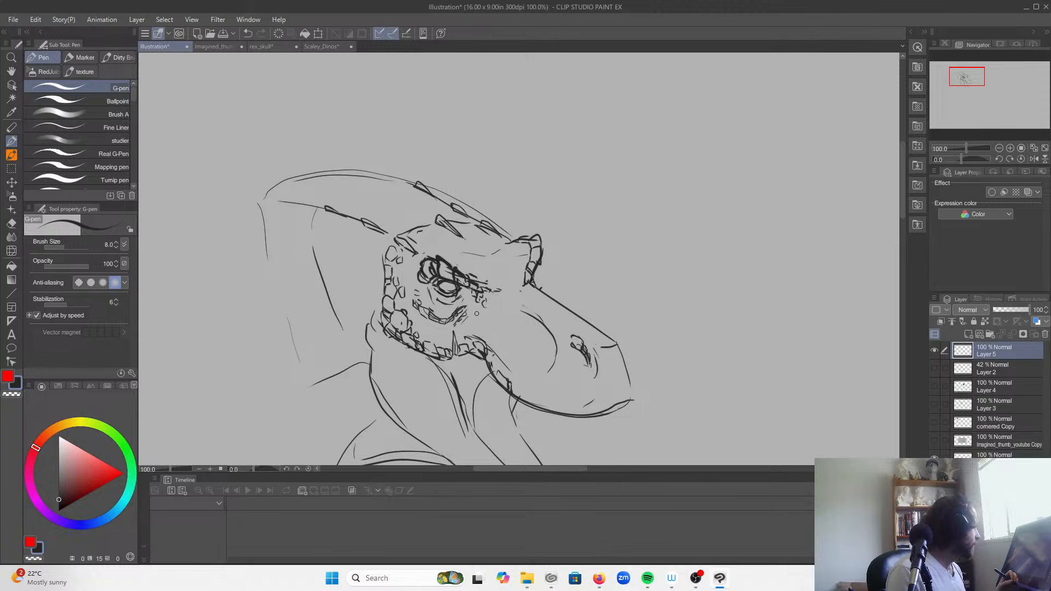
# Step: Erase the heavy lines between the cheek and lower jaw and redraw them as thinner skin folds behind the mouth corner
pyautogui.moveTo(437, 399); pyautogui.dragTo(393, 314)
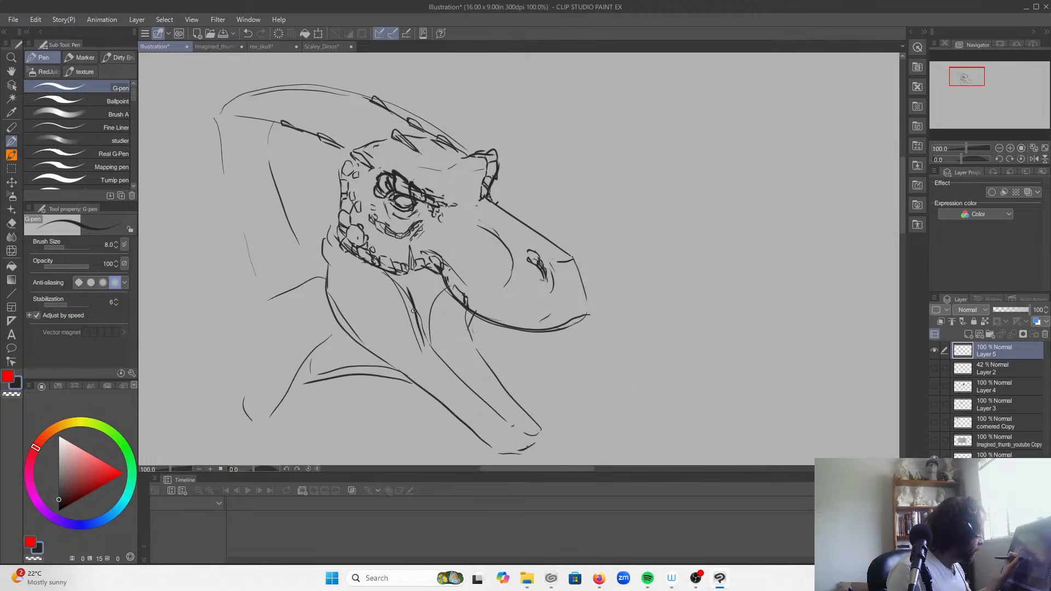
pyautogui.moveTo(429, 347)
pyautogui.mouseDown()
pyautogui.moveTo(429, 311)
pyautogui.moveTo(446, 284)
pyautogui.mouseUp()
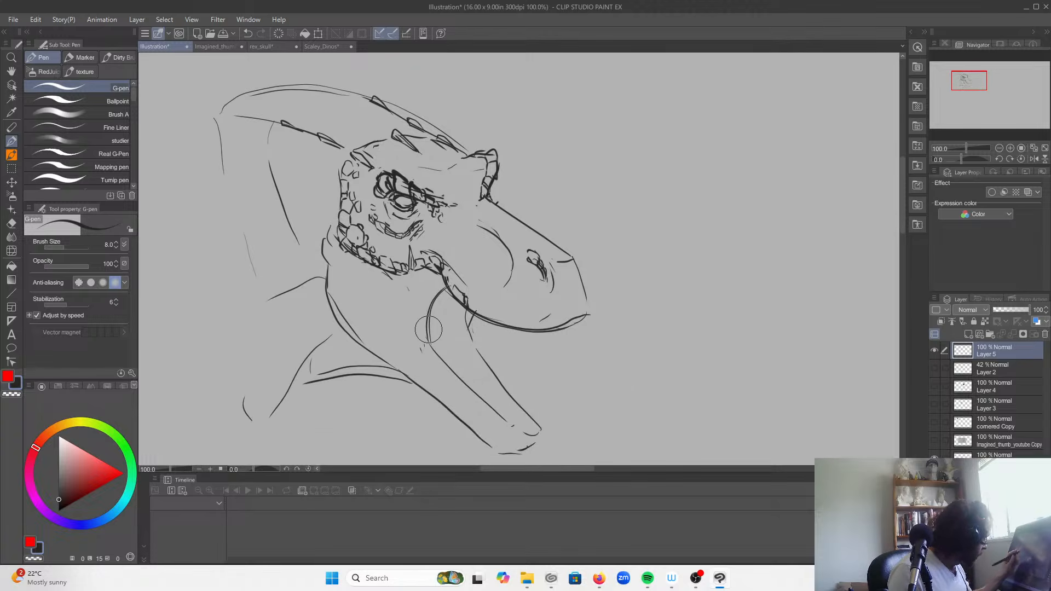
pyautogui.moveTo(428, 340); pyautogui.dragTo(392, 277)
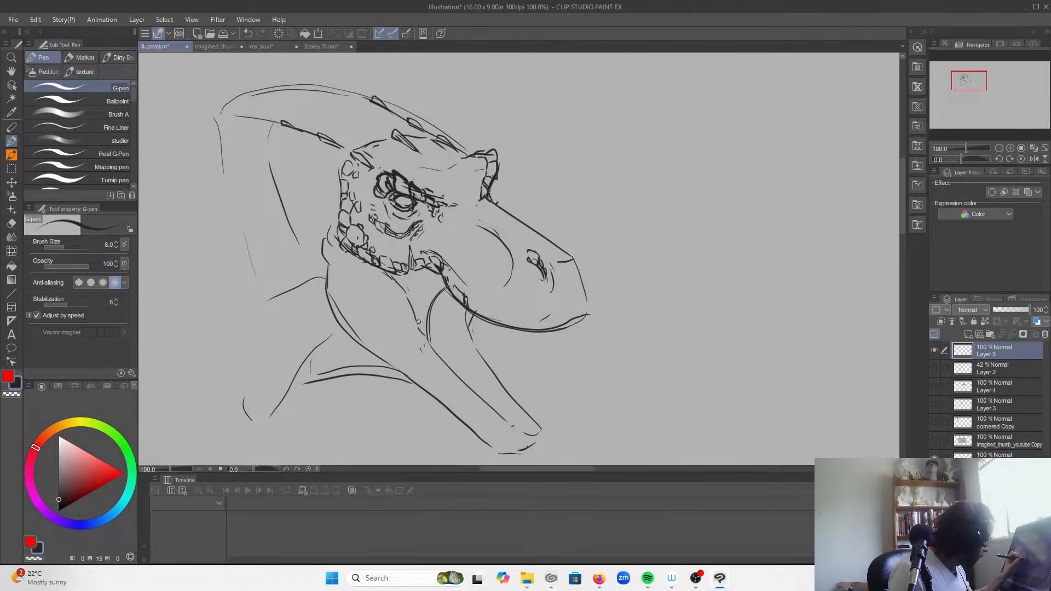
pyautogui.moveTo(430, 345); pyautogui.dragTo(395, 282)
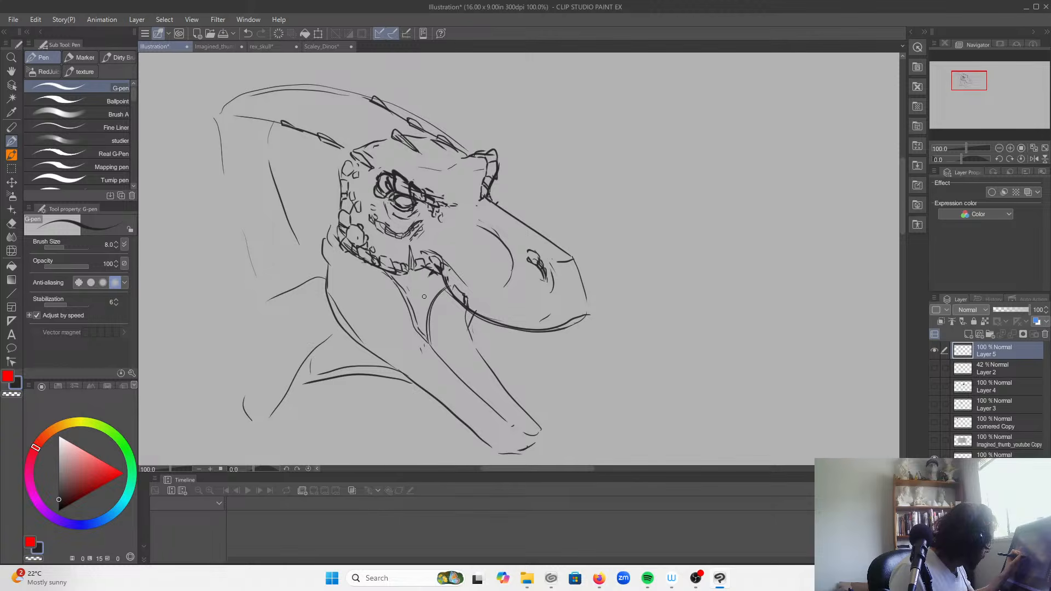
pyautogui.moveTo(418, 329); pyautogui.dragTo(400, 281)
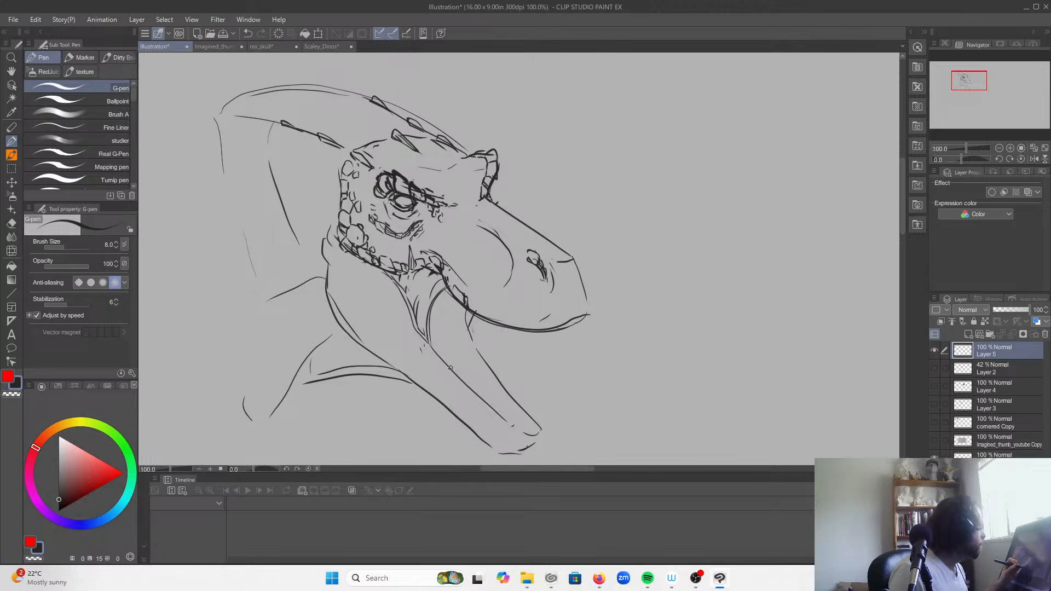
# Step: Draw a chain of small scales along the snout's side opening toward the eye and add tiny ones at the mouth corner
pyautogui.moveTo(507, 278)
pyautogui.mouseDown()
pyautogui.moveTo(501, 289)
pyautogui.moveTo(513, 258)
pyautogui.mouseUp()
pyautogui.moveTo(460, 211)
pyautogui.mouseDown()
pyautogui.moveTo(473, 227)
pyautogui.moveTo(450, 208)
pyautogui.moveTo(504, 252)
pyautogui.moveTo(485, 234)
pyautogui.mouseUp()
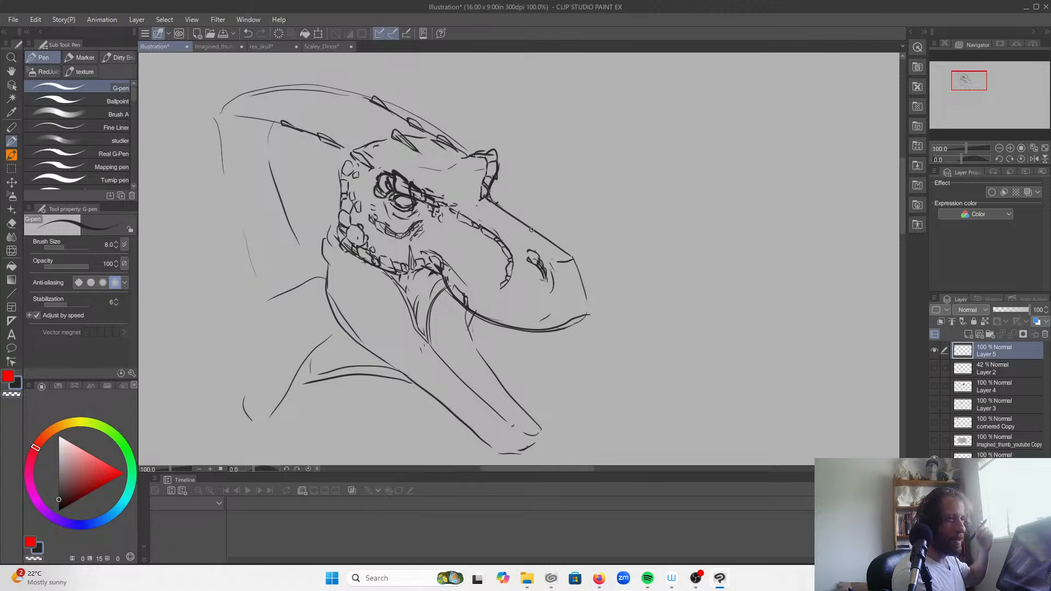
pyautogui.moveTo(456, 282)
pyautogui.mouseDown()
pyautogui.moveTo(450, 269)
pyautogui.moveTo(453, 286)
pyautogui.mouseUp()
pyautogui.moveTo(451, 274); pyautogui.dragTo(447, 275)
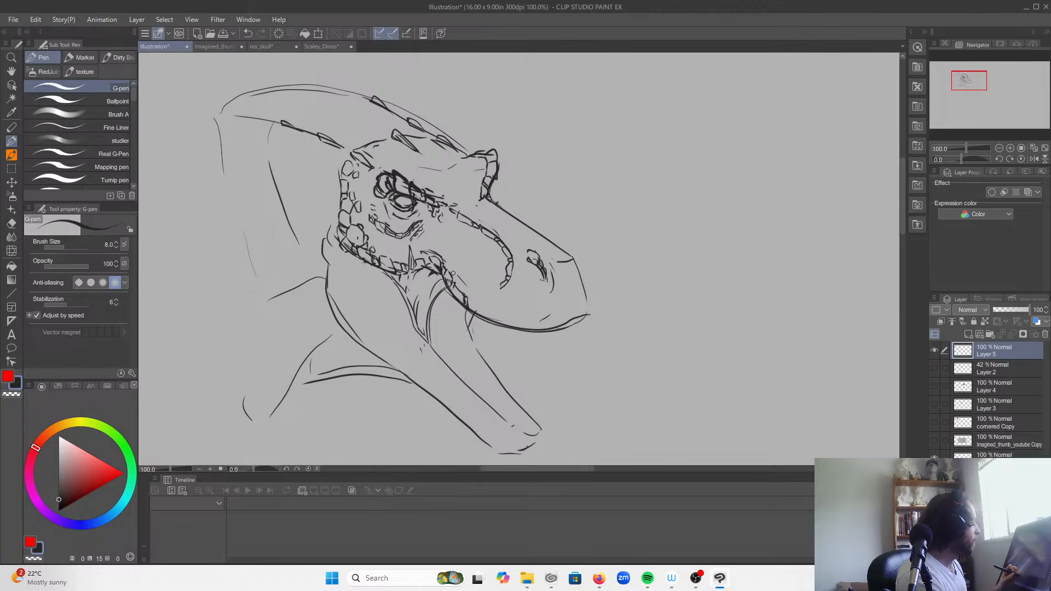
# Step: Line the upper lip from the snout tip back to the mouth corner with a row of squarish scales
pyautogui.moveTo(539, 329)
pyautogui.mouseDown()
pyautogui.moveTo(566, 307)
pyautogui.moveTo(570, 321)
pyautogui.moveTo(587, 302)
pyautogui.moveTo(589, 316)
pyautogui.moveTo(523, 325)
pyautogui.moveTo(534, 330)
pyautogui.moveTo(536, 318)
pyautogui.moveTo(531, 331)
pyautogui.moveTo(514, 320)
pyautogui.mouseUp()
pyautogui.moveTo(508, 315); pyautogui.dragTo(512, 325)
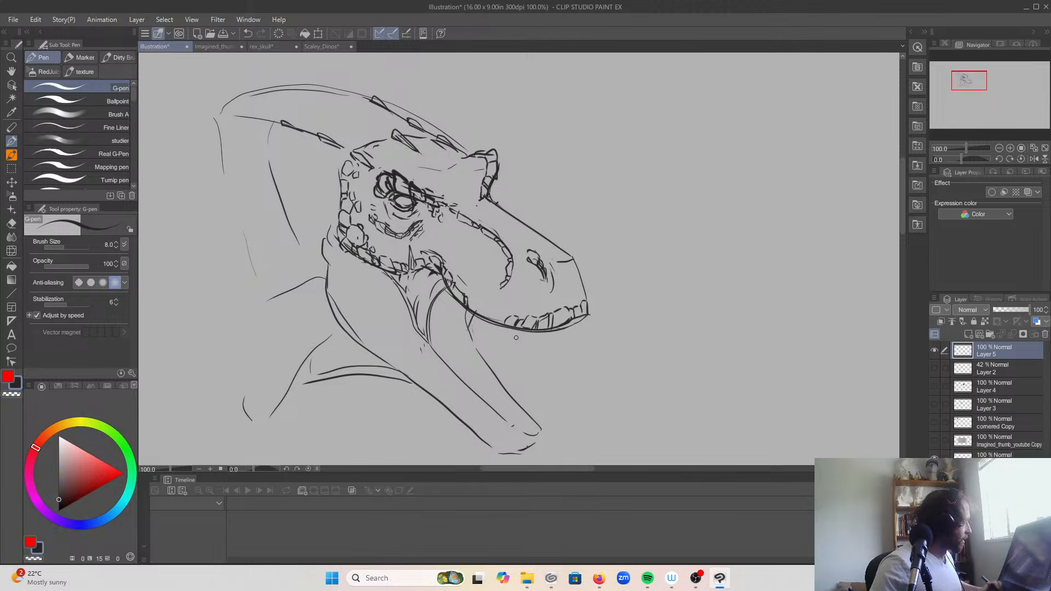
pyautogui.moveTo(504, 323)
pyautogui.mouseDown()
pyautogui.moveTo(508, 313)
pyautogui.moveTo(475, 310)
pyautogui.mouseUp()
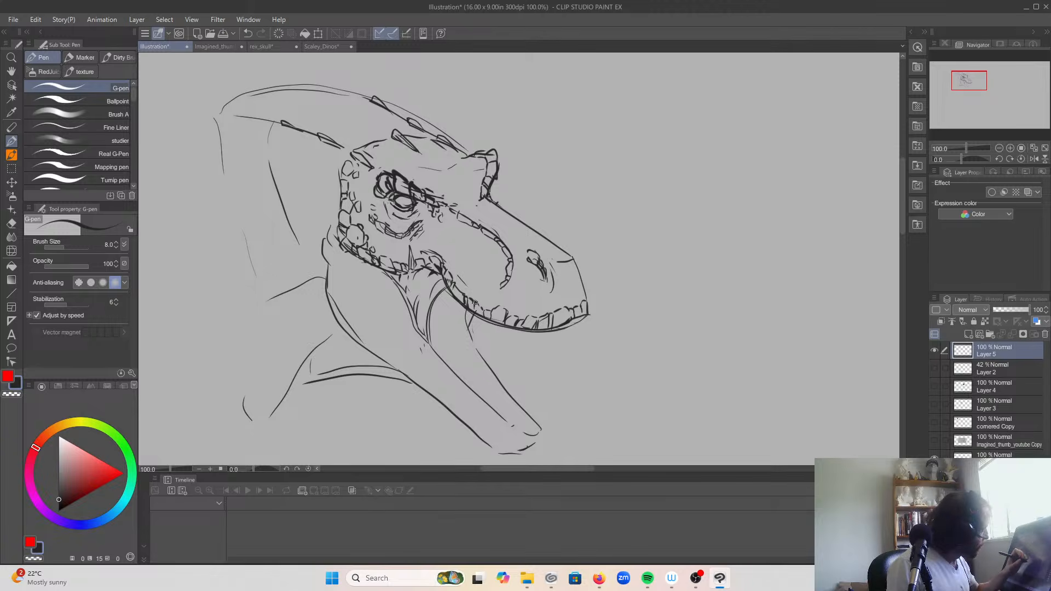
# Step: Clean up the loose lines around the nostril and snout tip, and add small strokes to the pointed scales above the brow
pyautogui.moveTo(567, 259)
pyautogui.mouseDown()
pyautogui.moveTo(556, 287)
pyautogui.moveTo(556, 278)
pyautogui.moveTo(563, 302)
pyautogui.moveTo(540, 282)
pyautogui.mouseUp()
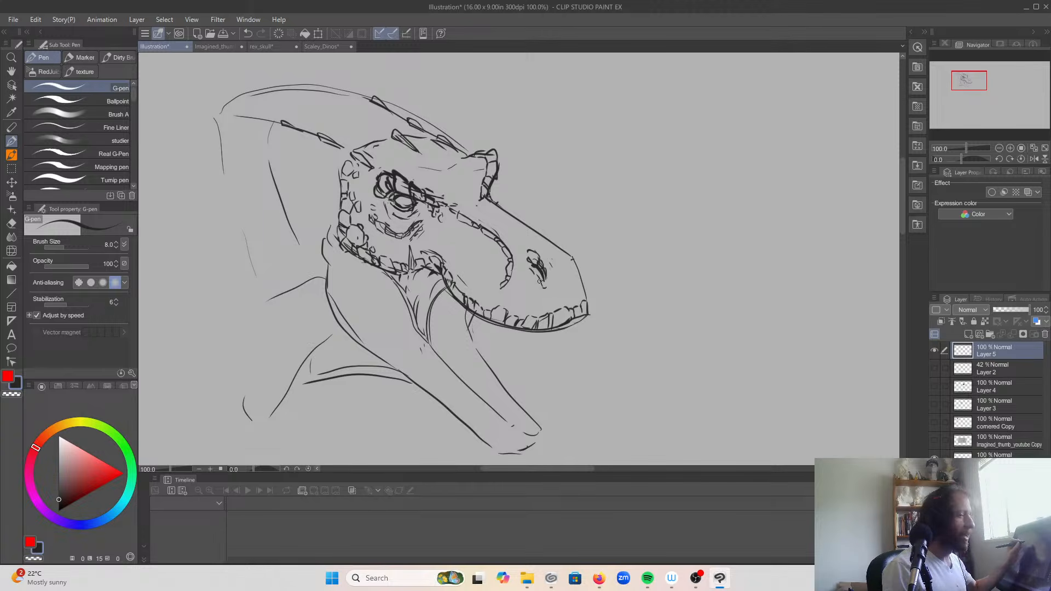
pyautogui.moveTo(392, 142); pyautogui.dragTo(421, 145)
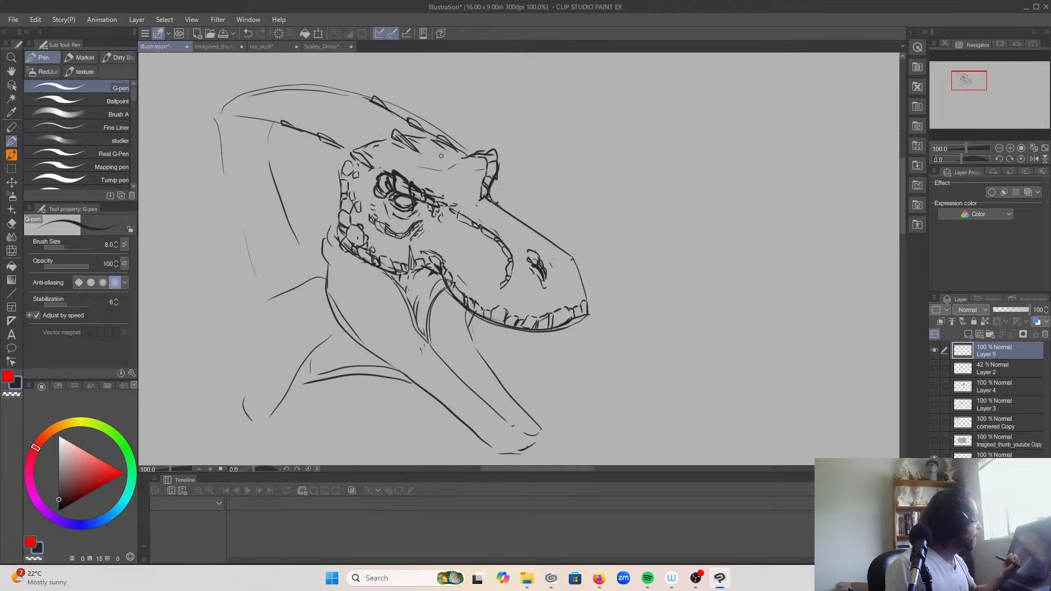
# Step: Draw small scales down the rear edge of the mouth-corner folds to the lower jaw, and rework the jaw's rear corner with scales
pyautogui.moveTo(407, 300); pyautogui.dragTo(411, 310)
pyautogui.moveTo(401, 299); pyautogui.dragTo(389, 284)
pyautogui.moveTo(384, 272); pyautogui.dragTo(388, 278)
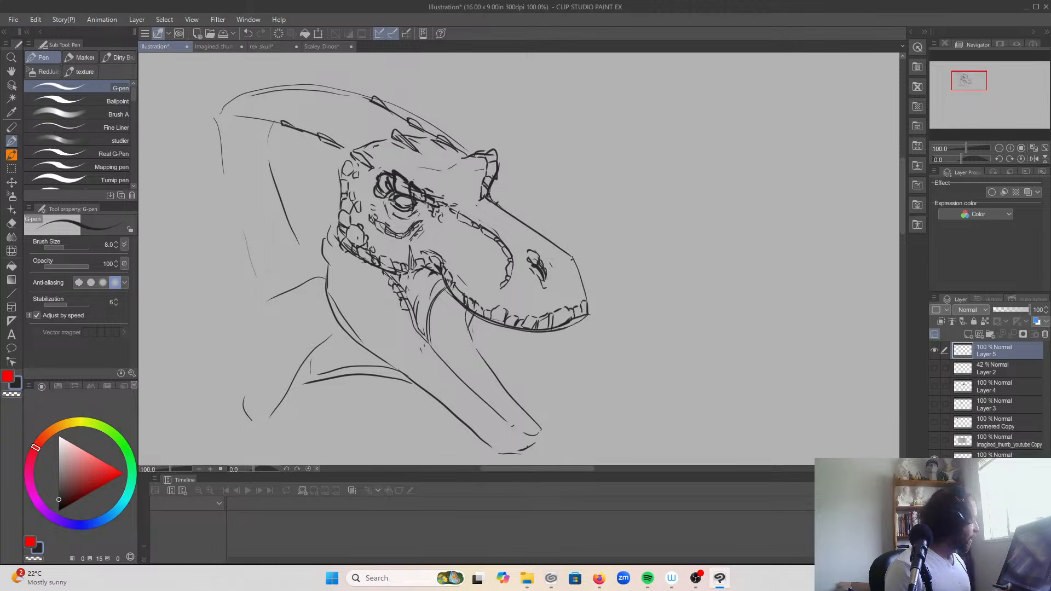
pyautogui.moveTo(392, 283); pyautogui.dragTo(349, 250)
pyautogui.moveTo(353, 256); pyautogui.dragTo(343, 248)
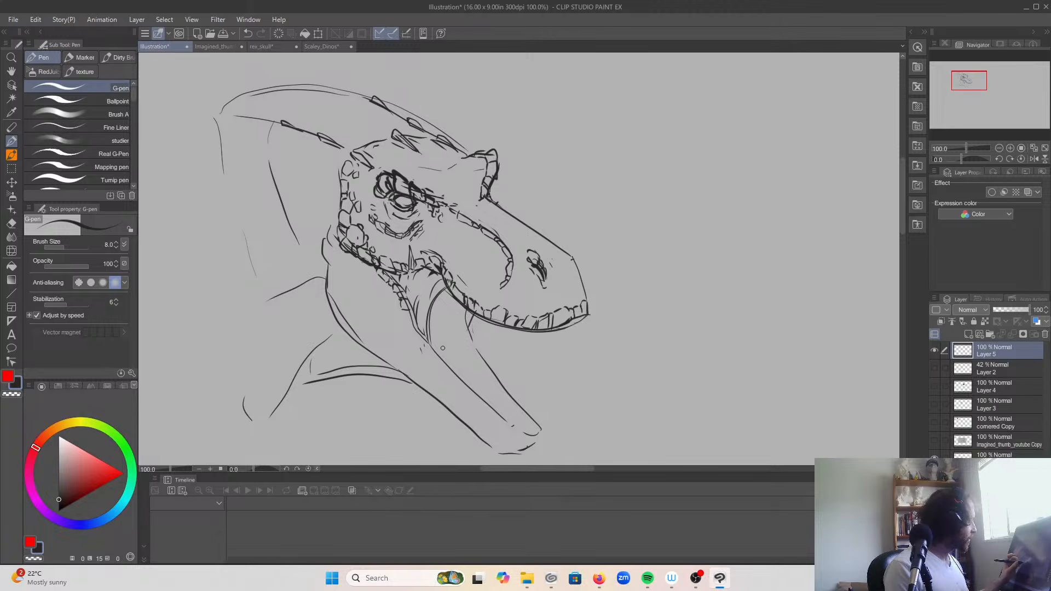
pyautogui.moveTo(418, 323); pyautogui.dragTo(405, 308)
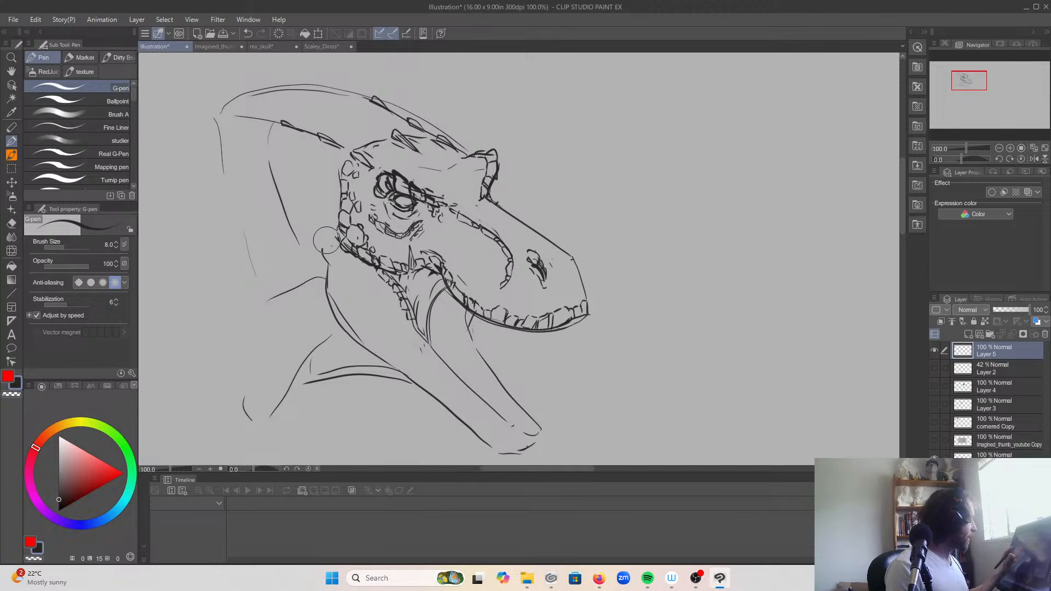
pyautogui.moveTo(338, 217)
pyautogui.mouseDown()
pyautogui.moveTo(327, 255)
pyautogui.moveTo(342, 273)
pyautogui.moveTo(325, 260)
pyautogui.moveTo(327, 248)
pyautogui.moveTo(338, 274)
pyautogui.mouseUp()
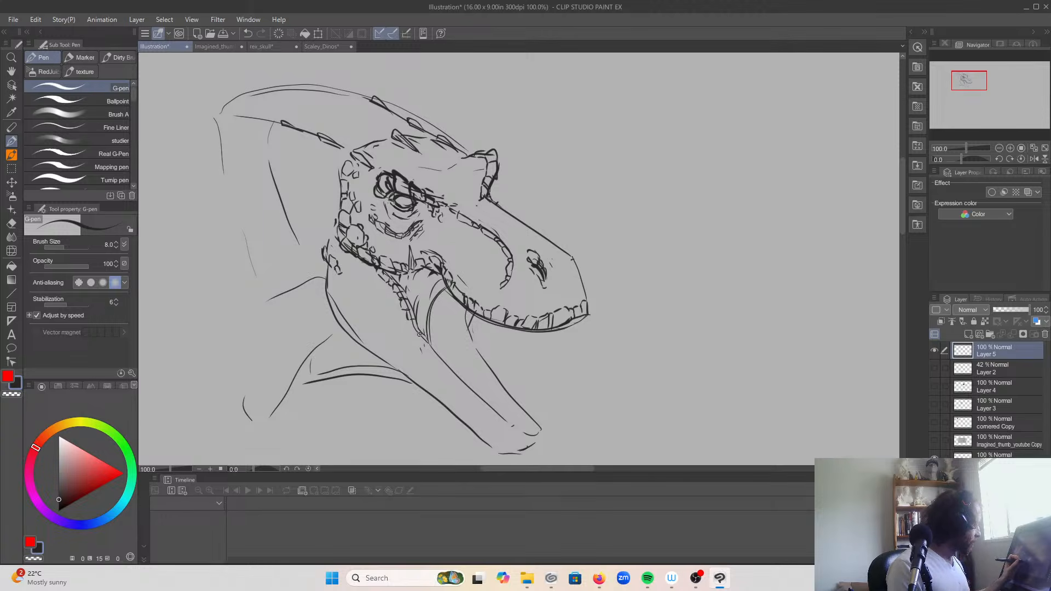
pyautogui.moveTo(420, 332); pyautogui.dragTo(424, 335)
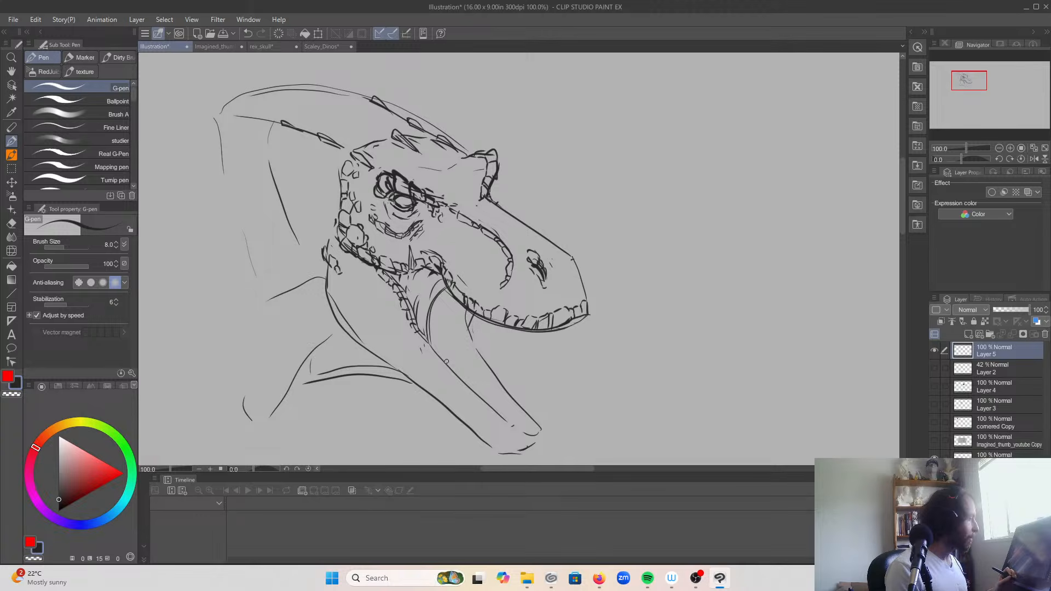
pyautogui.moveTo(539, 331)
pyautogui.mouseDown()
pyautogui.moveTo(521, 357)
pyautogui.moveTo(536, 336)
pyautogui.mouseUp()
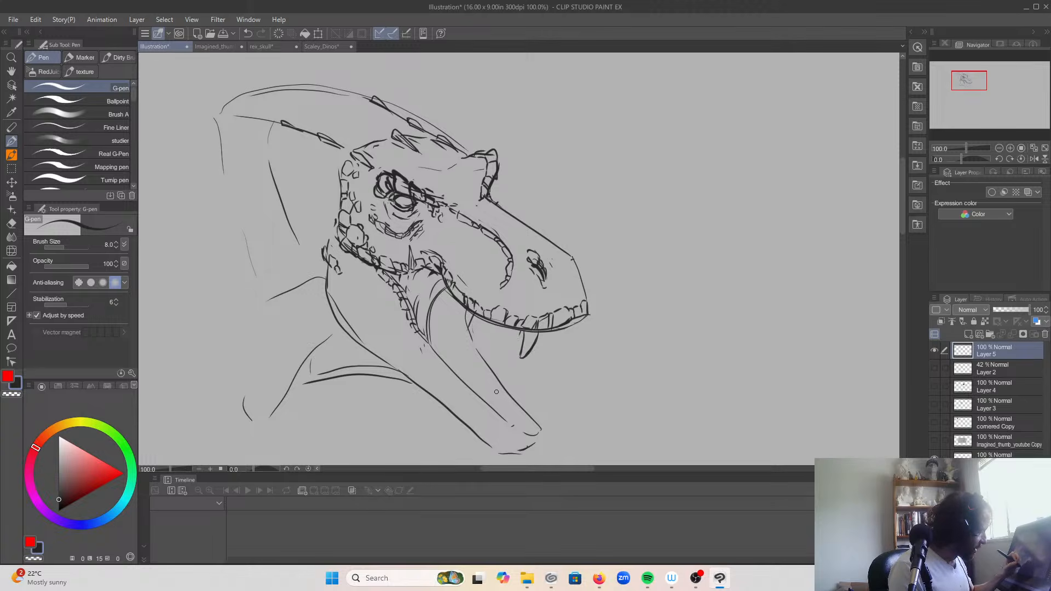
pyautogui.hotkey('ctrl', 'z')
pyautogui.hotkey('ctrl', 'z')
pyautogui.hotkey('ctrl', 'z')
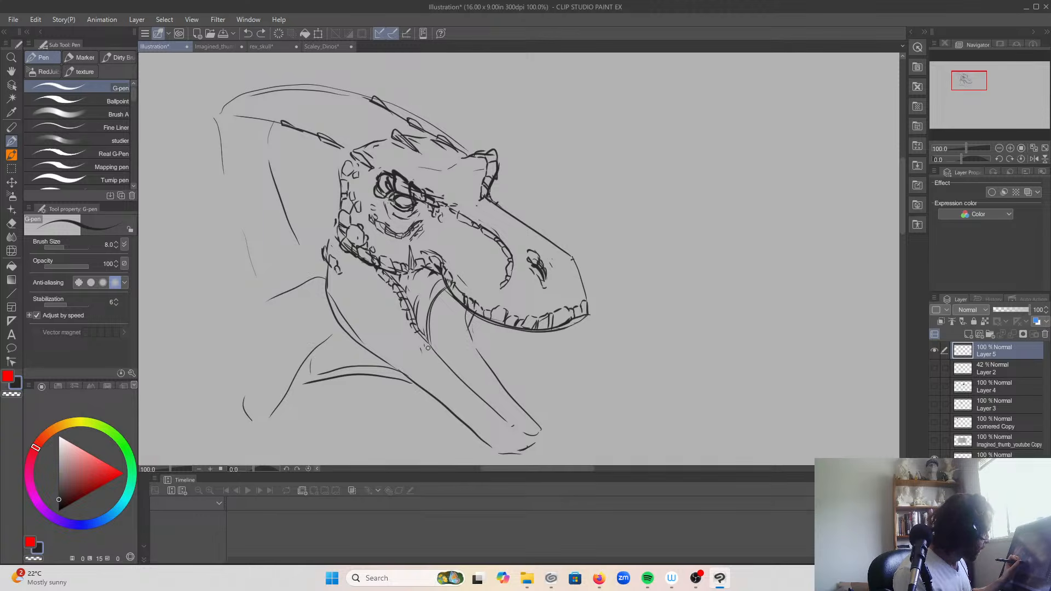
# Step: Draw the inner rim of the lower jaw around to its tip and outline the tongue inside the open mouth
pyautogui.moveTo(512, 426); pyautogui.dragTo(444, 368)
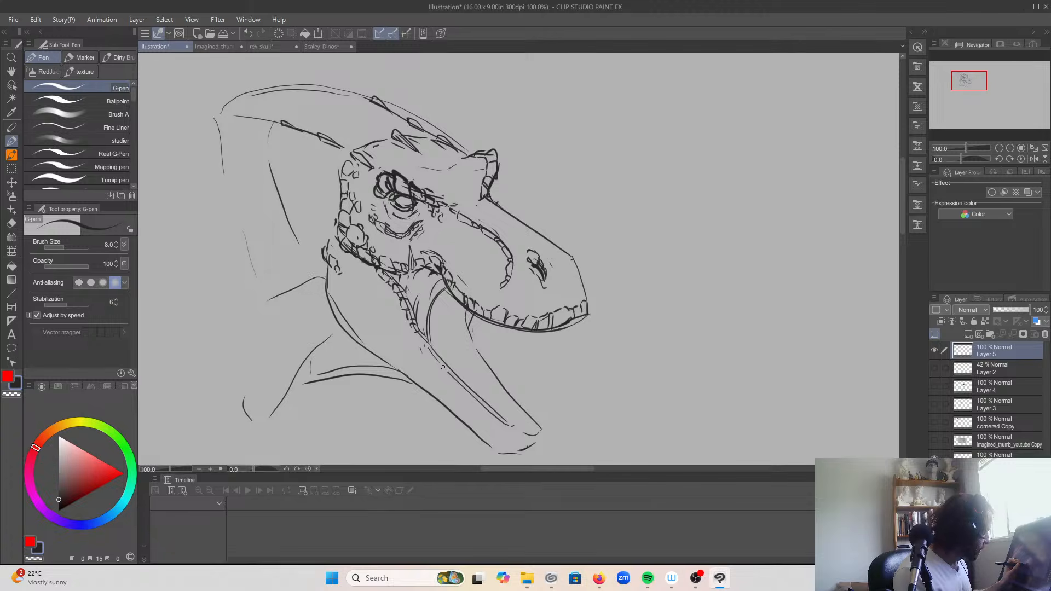
pyautogui.moveTo(504, 418)
pyautogui.mouseDown()
pyautogui.moveTo(541, 430)
pyautogui.moveTo(521, 436)
pyautogui.moveTo(539, 433)
pyautogui.moveTo(501, 392)
pyautogui.mouseUp()
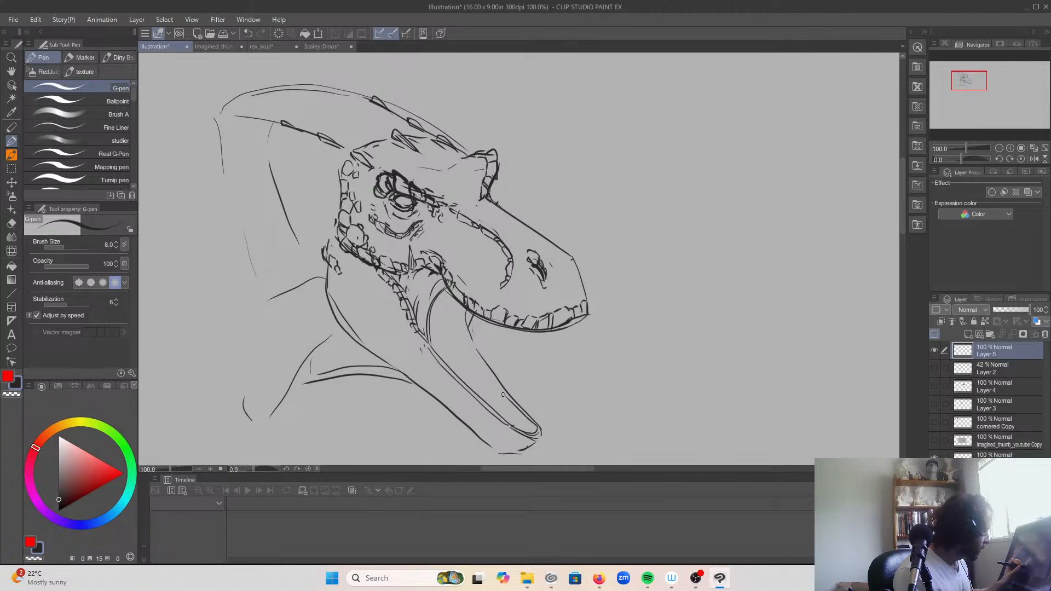
pyautogui.moveTo(469, 328)
pyautogui.mouseDown()
pyautogui.moveTo(467, 315)
pyautogui.moveTo(479, 387)
pyautogui.moveTo(468, 359)
pyautogui.mouseUp()
pyautogui.moveTo(449, 318)
pyautogui.mouseDown()
pyautogui.moveTo(436, 305)
pyautogui.moveTo(449, 287)
pyautogui.mouseUp()
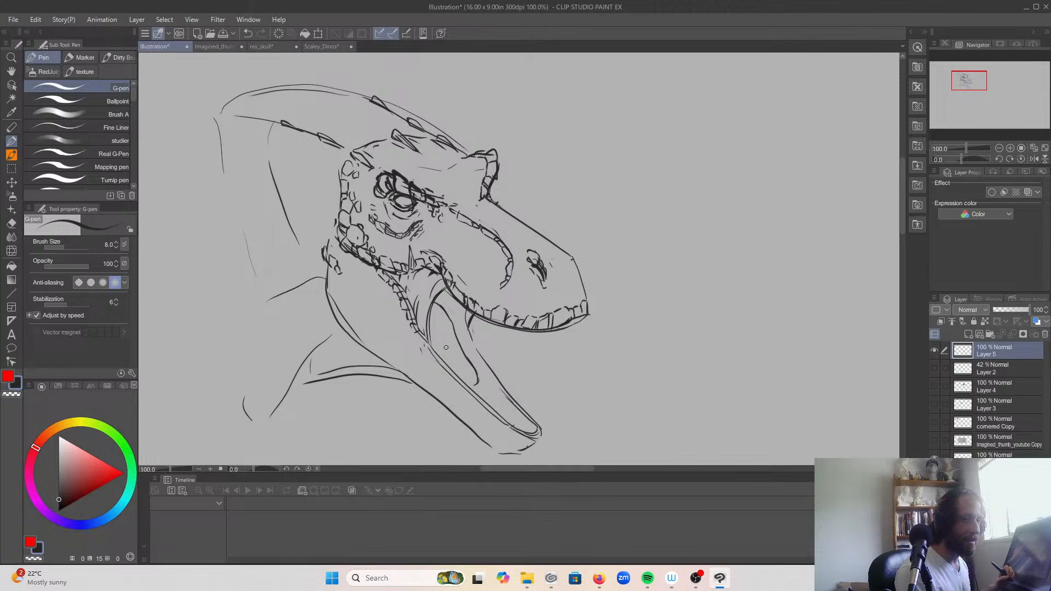
# Step: Draw a row of pointed teeth below the upper lip, and firm up the snout's top edge with small scales near the tip
pyautogui.moveTo(495, 323)
pyautogui.mouseDown()
pyautogui.moveTo(490, 345)
pyautogui.moveTo(508, 329)
pyautogui.moveTo(490, 346)
pyautogui.moveTo(517, 344)
pyautogui.mouseUp()
pyautogui.moveTo(512, 338)
pyautogui.mouseDown()
pyautogui.moveTo(504, 353)
pyautogui.moveTo(584, 331)
pyautogui.mouseUp()
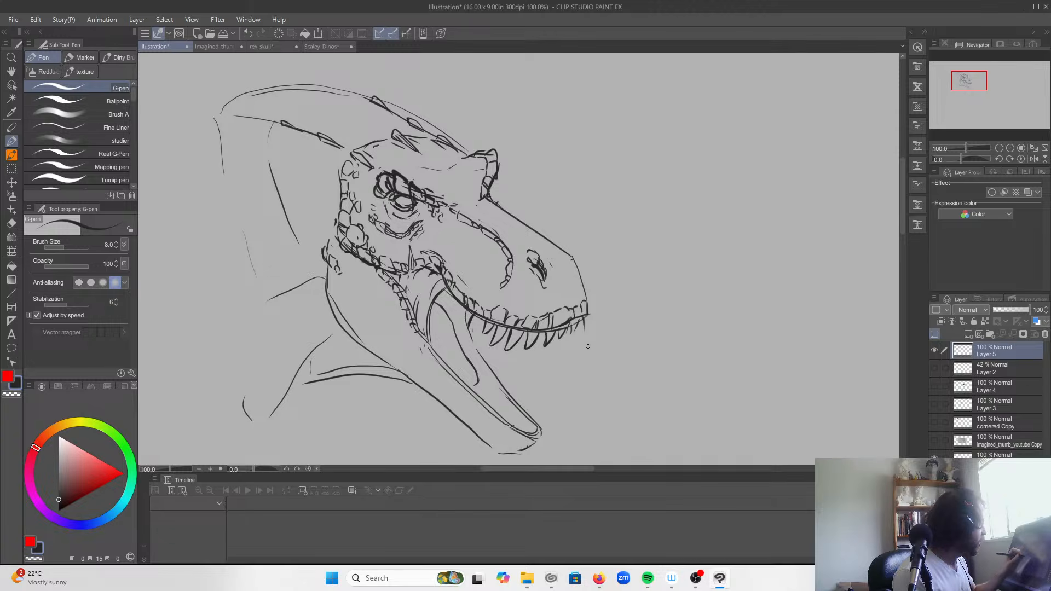
pyautogui.moveTo(487, 191); pyautogui.dragTo(549, 237)
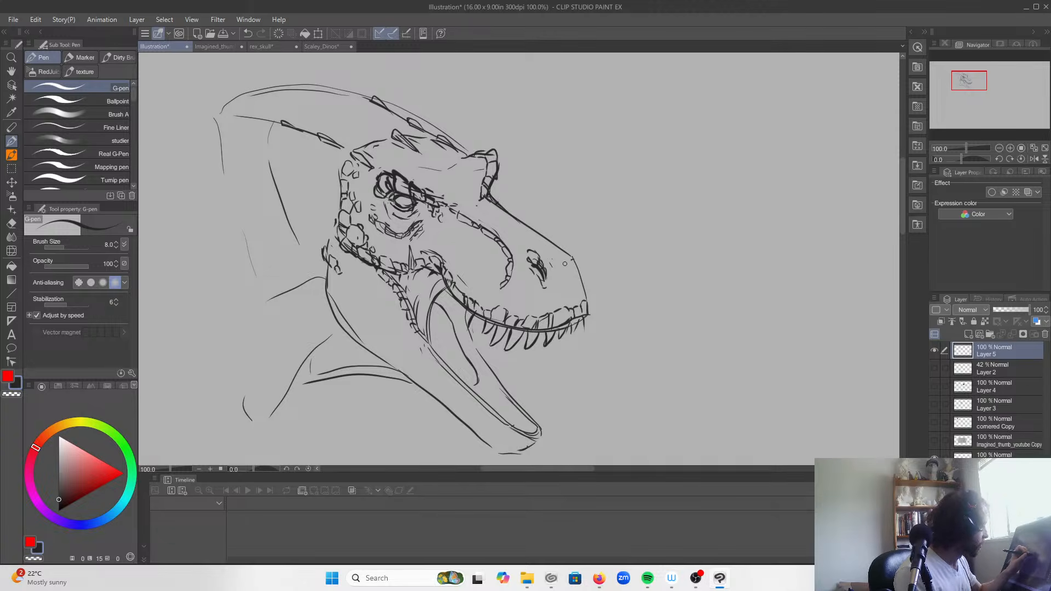
pyautogui.moveTo(582, 280)
pyautogui.mouseDown()
pyautogui.moveTo(538, 220)
pyautogui.moveTo(576, 261)
pyautogui.mouseUp()
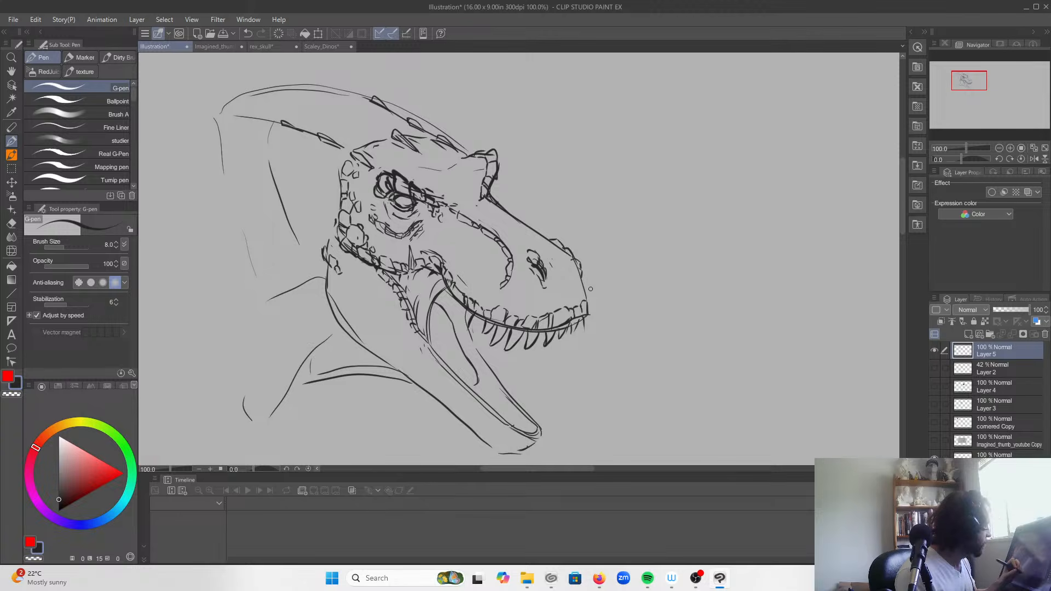
# Step: Draw the first pointed lower teeth toward the back of the jaw and line the lip beside them with small scales
pyautogui.moveTo(454, 375); pyautogui.dragTo(480, 396)
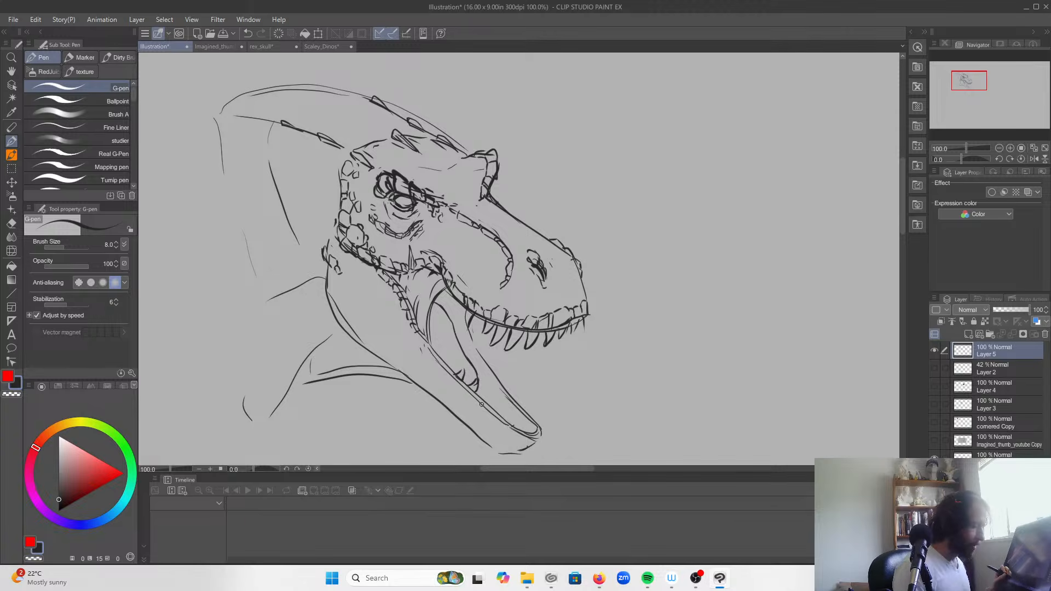
pyautogui.hotkey('ctrl', 'z')
pyautogui.moveTo(466, 385)
pyautogui.mouseDown()
pyautogui.moveTo(474, 377)
pyautogui.moveTo(454, 391)
pyautogui.moveTo(428, 350)
pyautogui.mouseUp()
pyautogui.moveTo(449, 385); pyautogui.dragTo(433, 362)
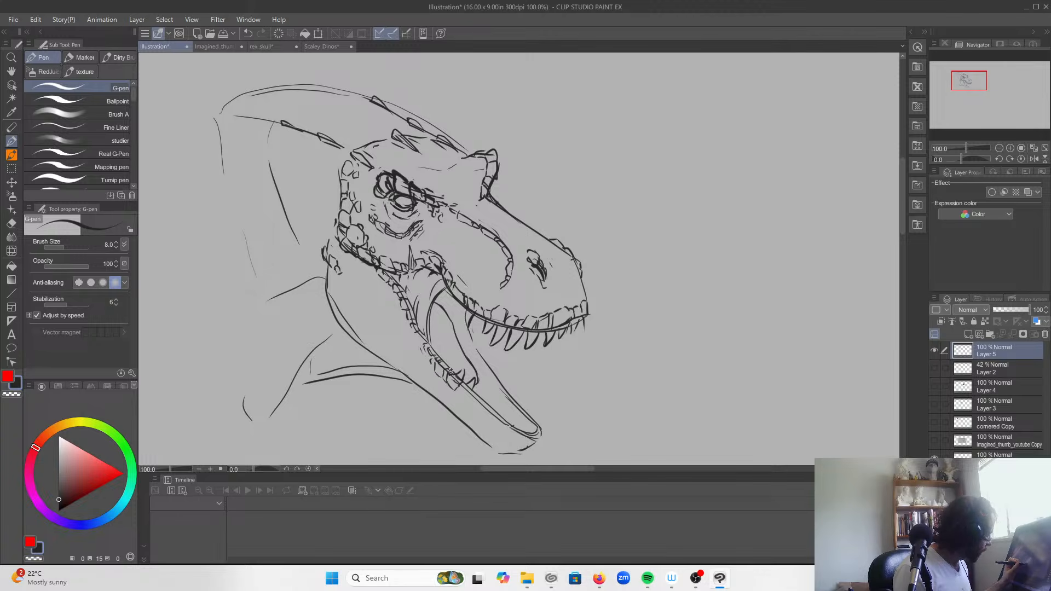
pyautogui.moveTo(476, 395); pyautogui.dragTo(487, 385)
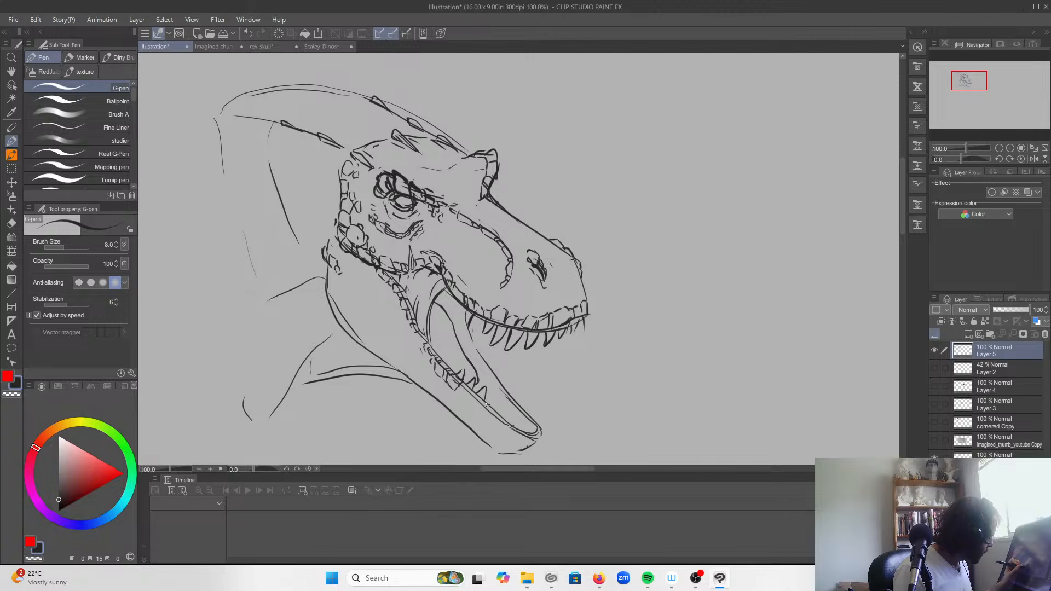
# Step: Add a patch of large and small scales on the jaw's rear corner, and fill both sides of the lower jaw with pointed teeth
pyautogui.moveTo(347, 285)
pyautogui.mouseDown()
pyautogui.moveTo(362, 313)
pyautogui.moveTo(345, 314)
pyautogui.moveTo(341, 294)
pyautogui.moveTo(354, 300)
pyautogui.moveTo(346, 282)
pyautogui.moveTo(366, 329)
pyautogui.moveTo(356, 318)
pyautogui.moveTo(351, 328)
pyautogui.mouseUp()
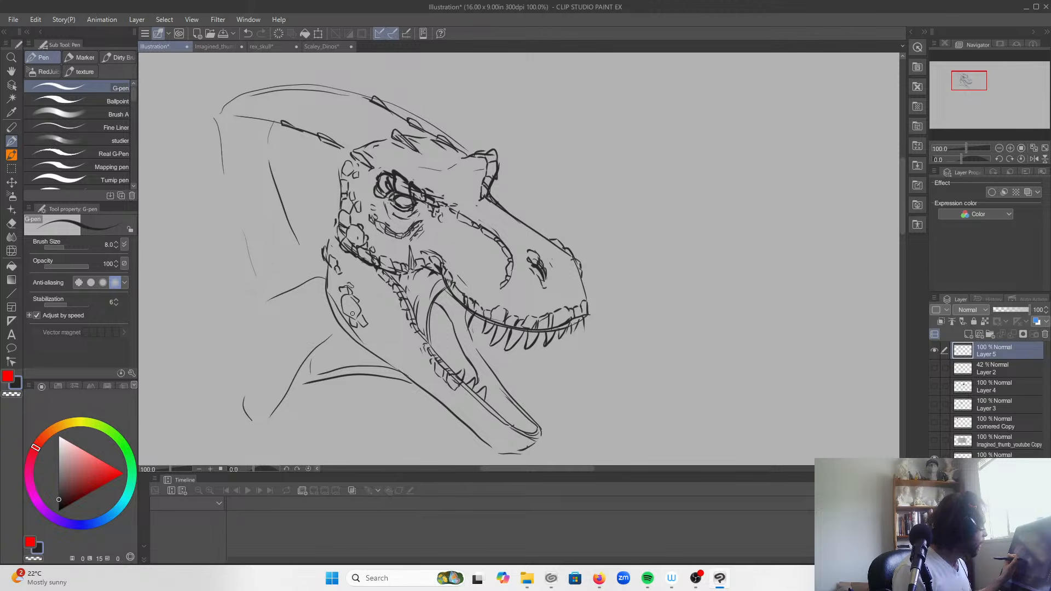
pyautogui.moveTo(487, 399); pyautogui.dragTo(541, 433)
pyautogui.moveTo(493, 378)
pyautogui.mouseDown()
pyautogui.moveTo(499, 371)
pyautogui.moveTo(528, 417)
pyautogui.mouseUp()
pyautogui.moveTo(530, 411); pyautogui.dragTo(538, 418)
pyautogui.moveTo(498, 386); pyautogui.dragTo(469, 341)
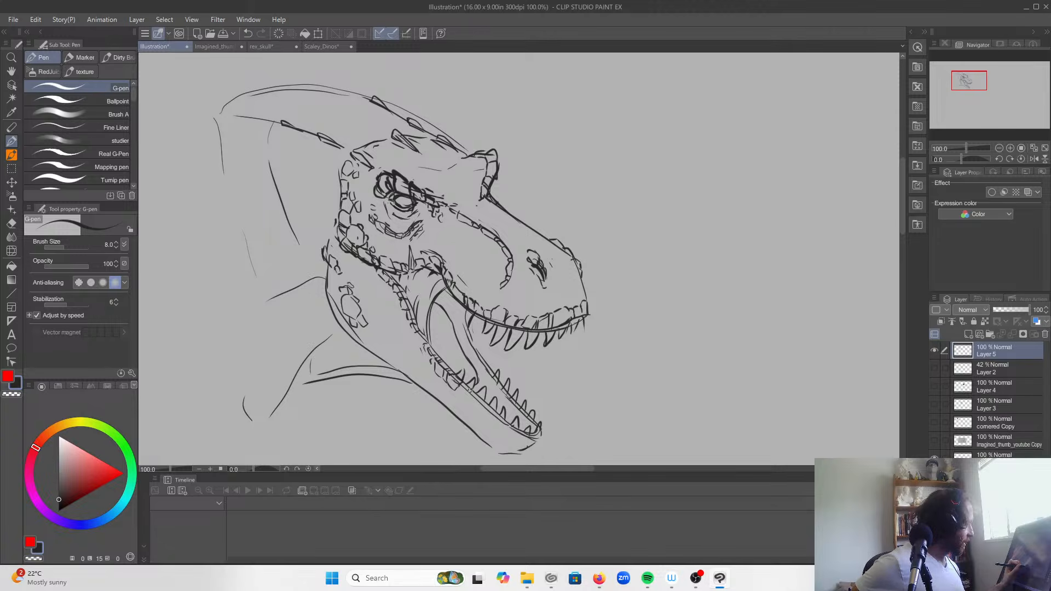
# Step: Continue the row of small squarish scales along the lower lip up to the jaw tip
pyautogui.moveTo(463, 385); pyautogui.dragTo(473, 402)
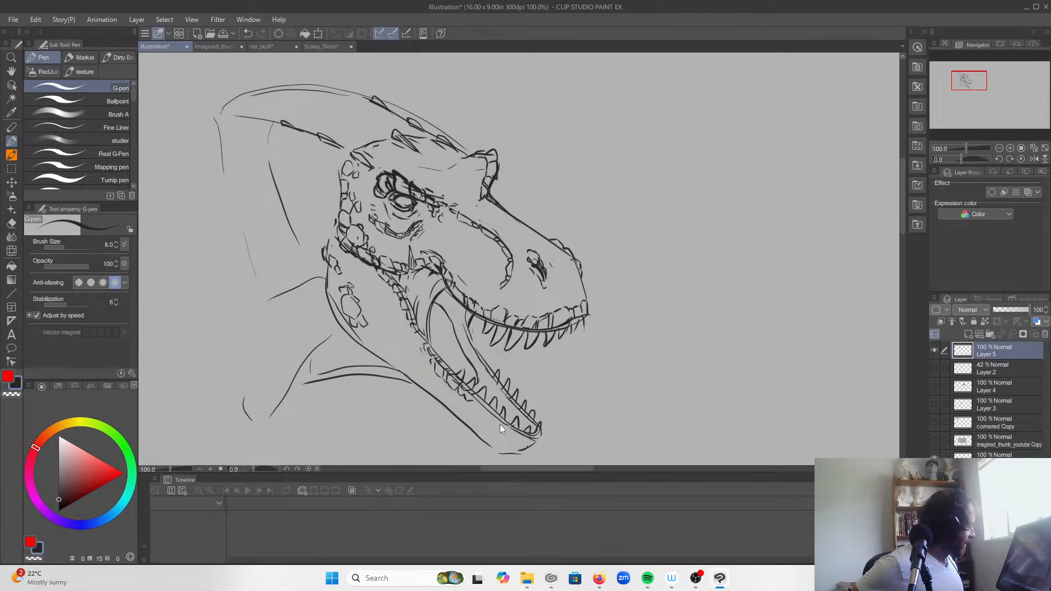
pyautogui.moveTo(482, 393)
pyautogui.mouseDown()
pyautogui.moveTo(472, 403)
pyautogui.moveTo(482, 404)
pyautogui.mouseUp()
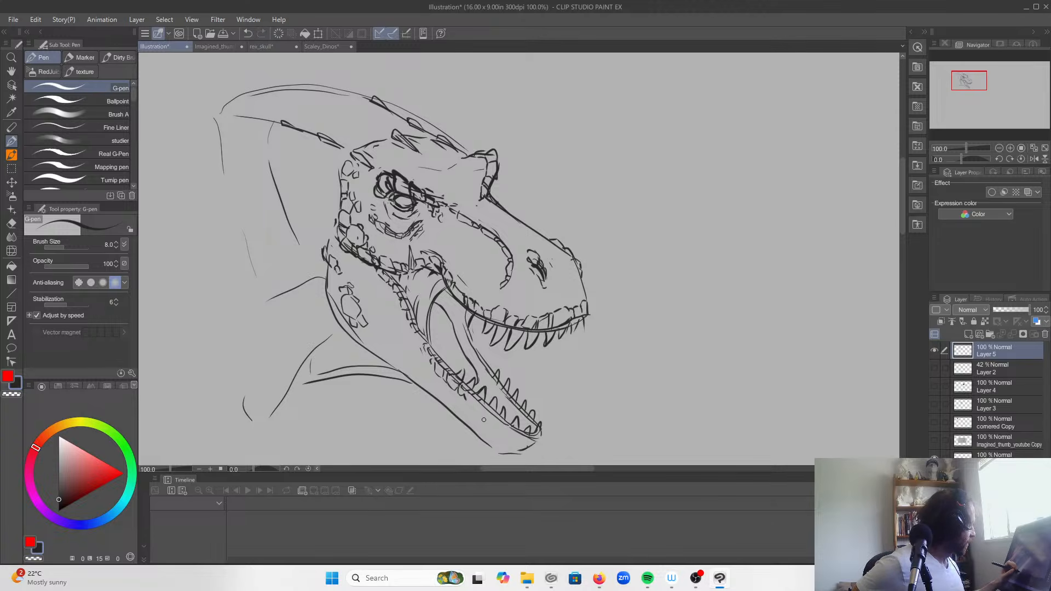
pyautogui.moveTo(537, 439)
pyautogui.mouseDown()
pyautogui.moveTo(505, 433)
pyautogui.moveTo(472, 401)
pyautogui.mouseUp()
pyautogui.moveTo(472, 401); pyautogui.dragTo(487, 409)
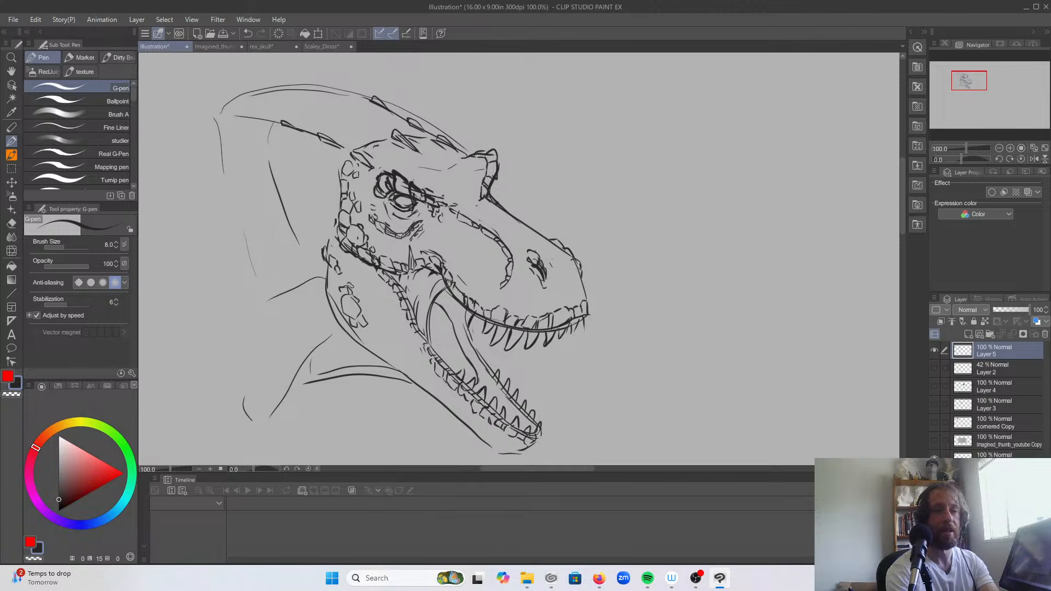
pyautogui.hotkey('alt', 'Tab')
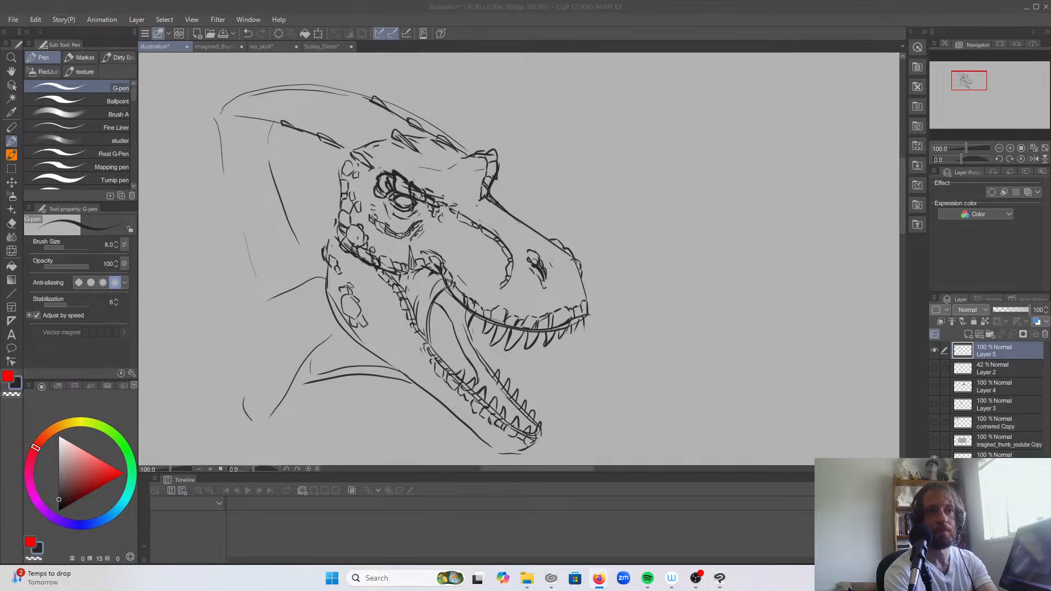